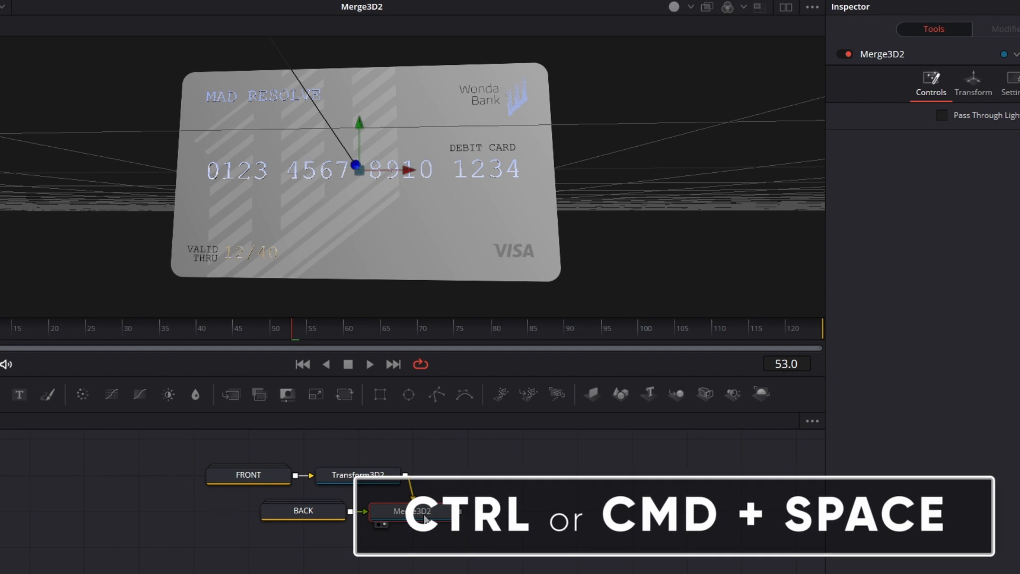
Step: Add a Transform 3D node after Merge3D2, followed by a new Merge 3D node
text(TRANS)
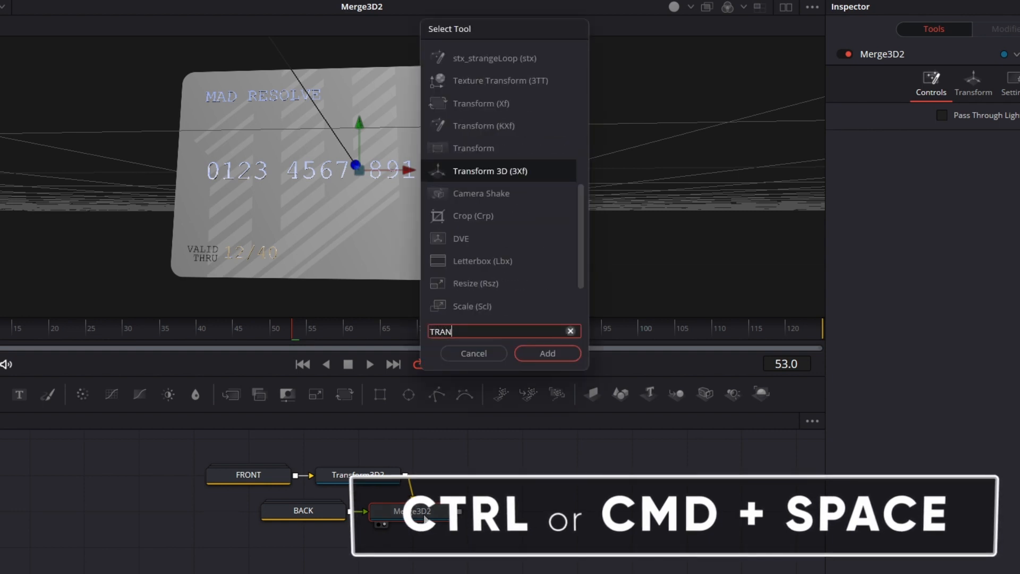
key(Return)
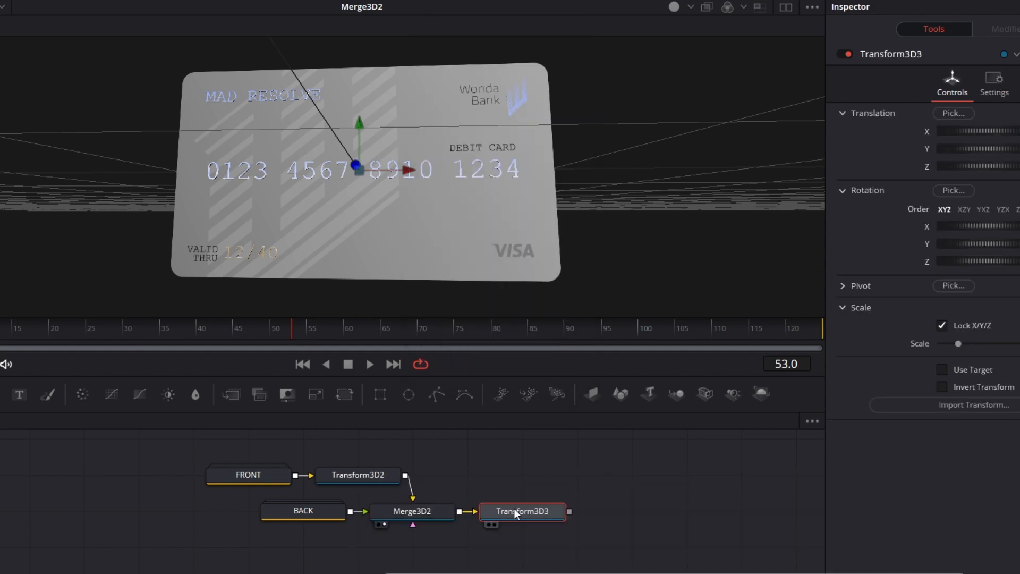
key(ctrl+space)
text(METG)
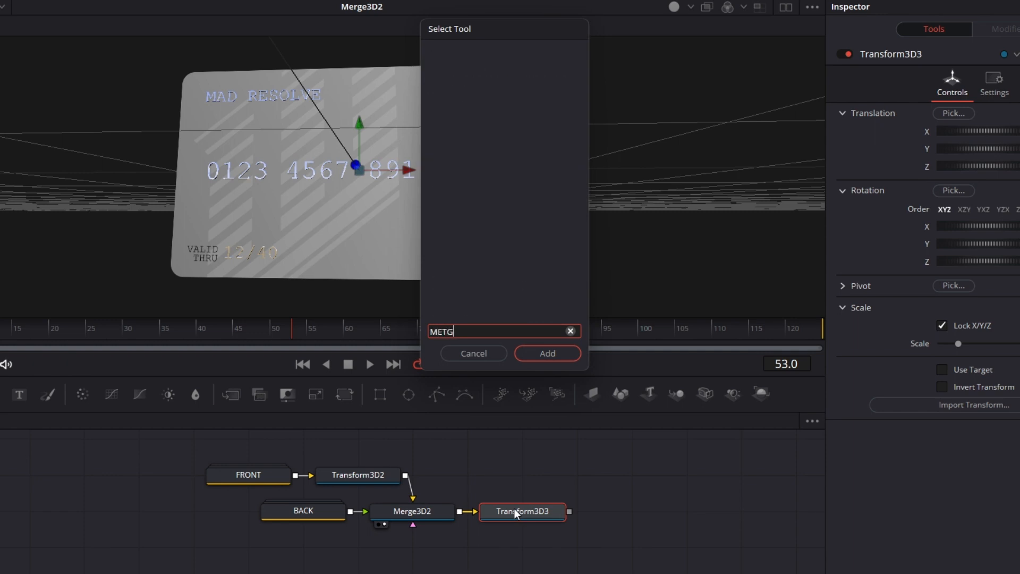
key(BackSpace)
key(BackSpace)
text(RGE)
key(Return)
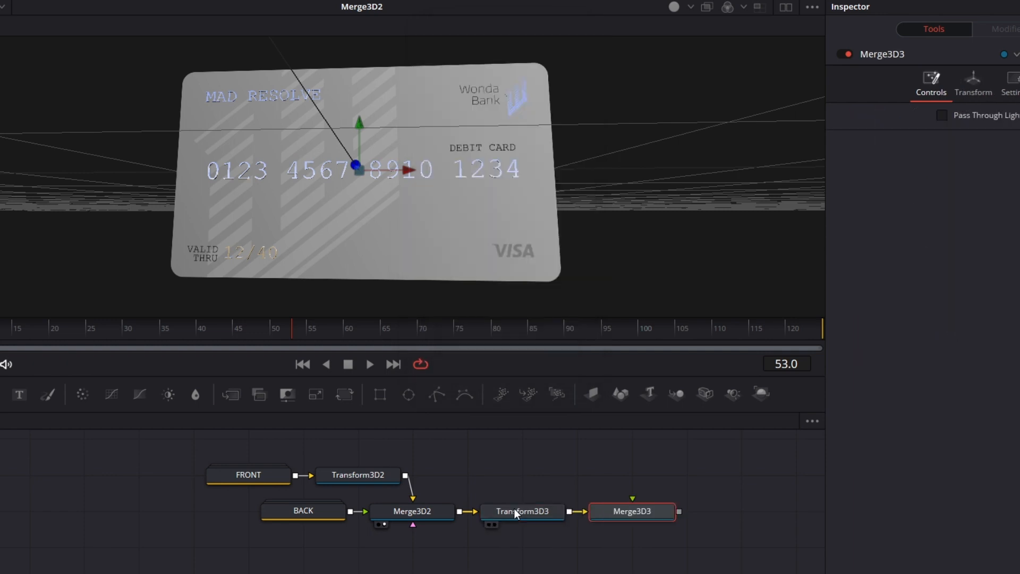
Step: Add three spot lights in a row above the node chain and connect each one to Merge3D3
drag(736, 392, 632, 475)
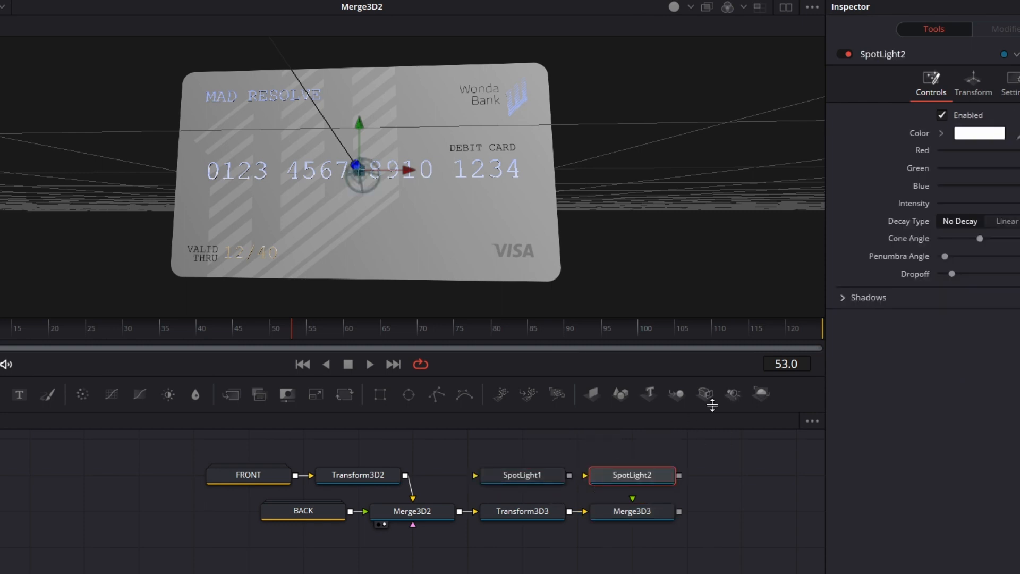
drag(737, 395, 742, 475)
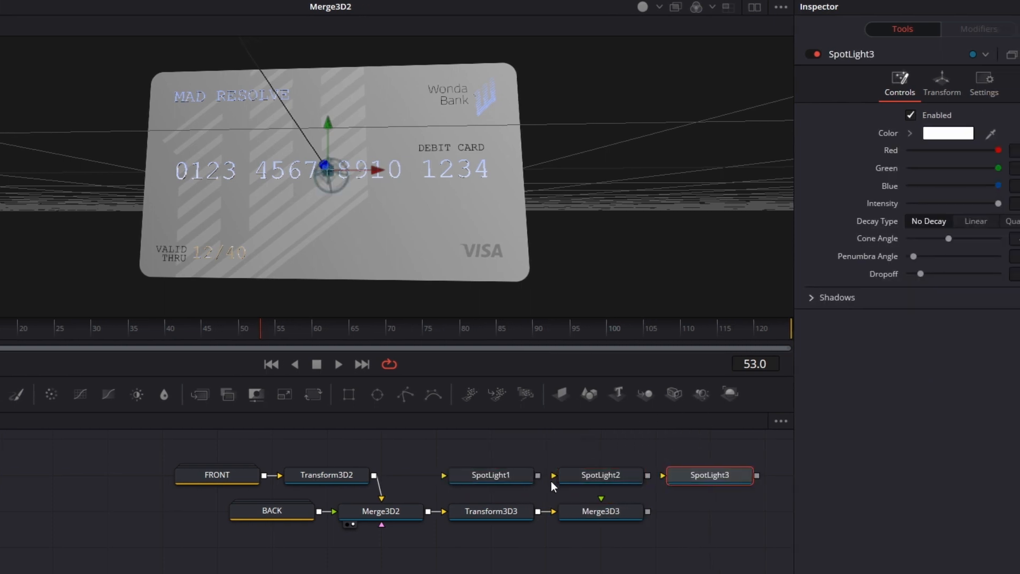
click(590, 476)
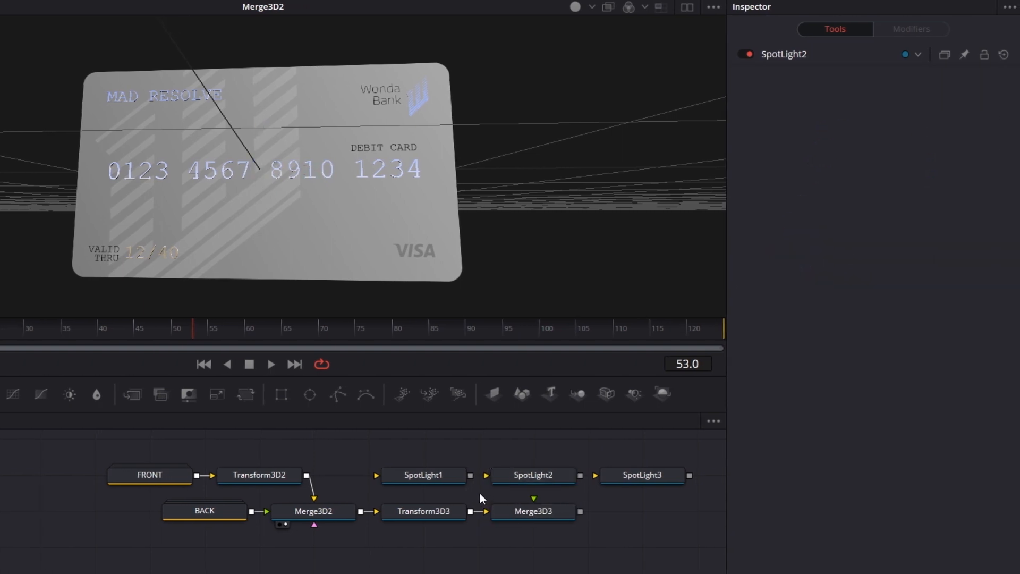
drag(470, 475, 533, 499)
drag(581, 475, 568, 509)
drag(690, 477, 556, 514)
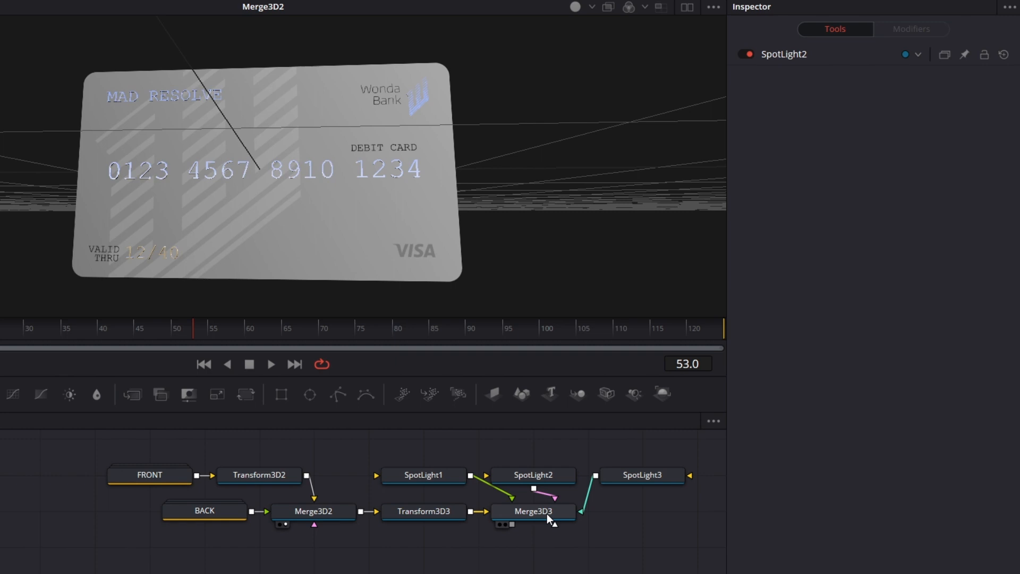
Step: Configure SpotLight1 with intensity 0.75, Linear decay and a cone angle of 90
click(452, 475)
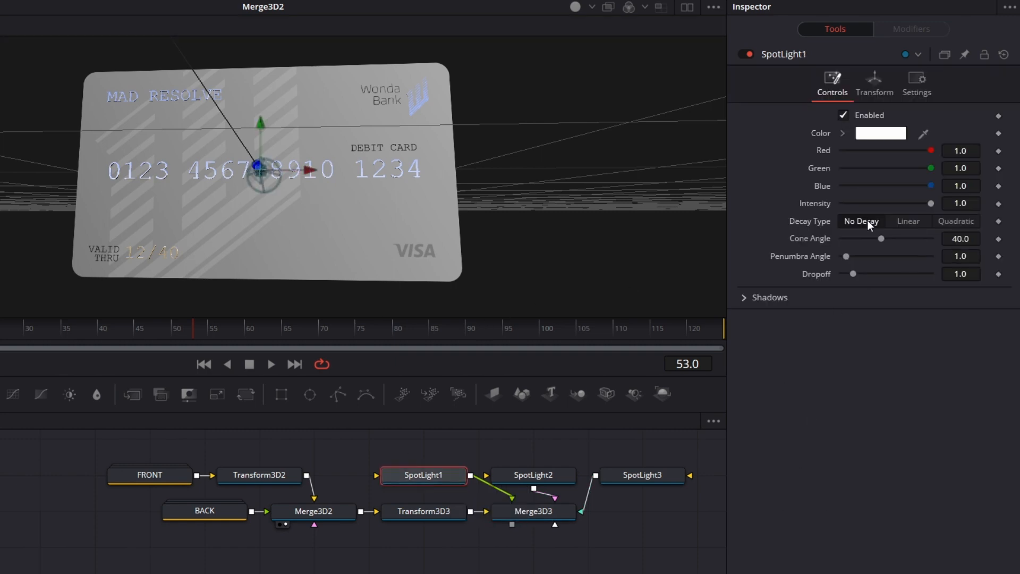
click(966, 205)
key(BackSpace)
key(BackSpace)
key(BackSpace)
text(0.75)
key(Tab)
click(916, 224)
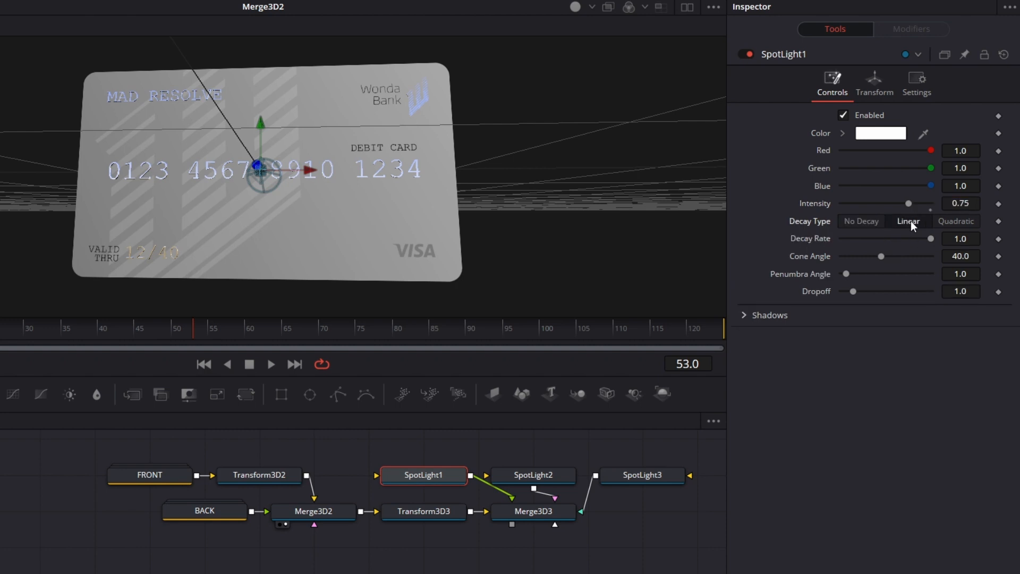
drag(880, 256, 935, 257)
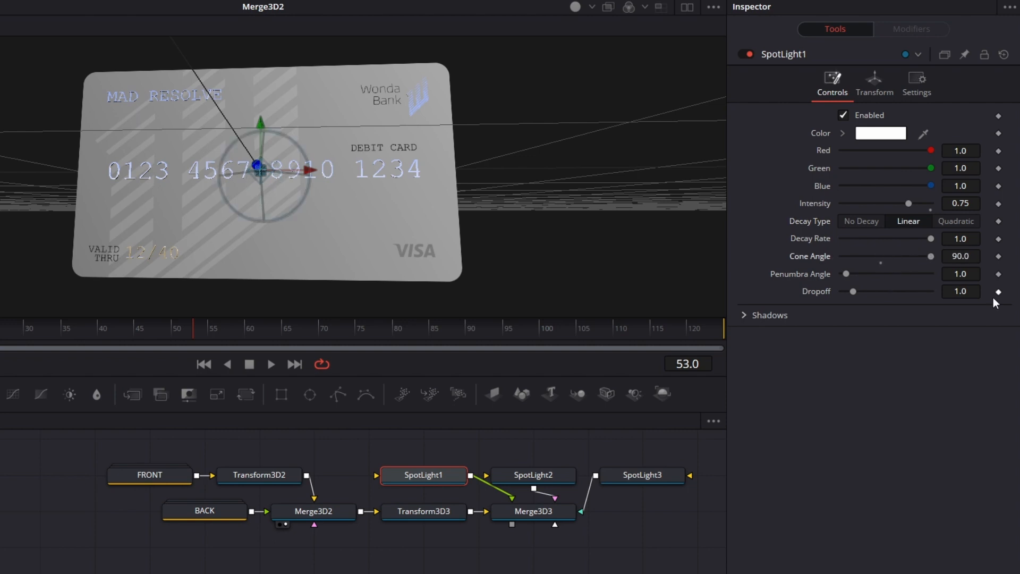
Step: Show Merge3D3 in the viewer and set SpotLight1's Z translation to 1.02
click(876, 82)
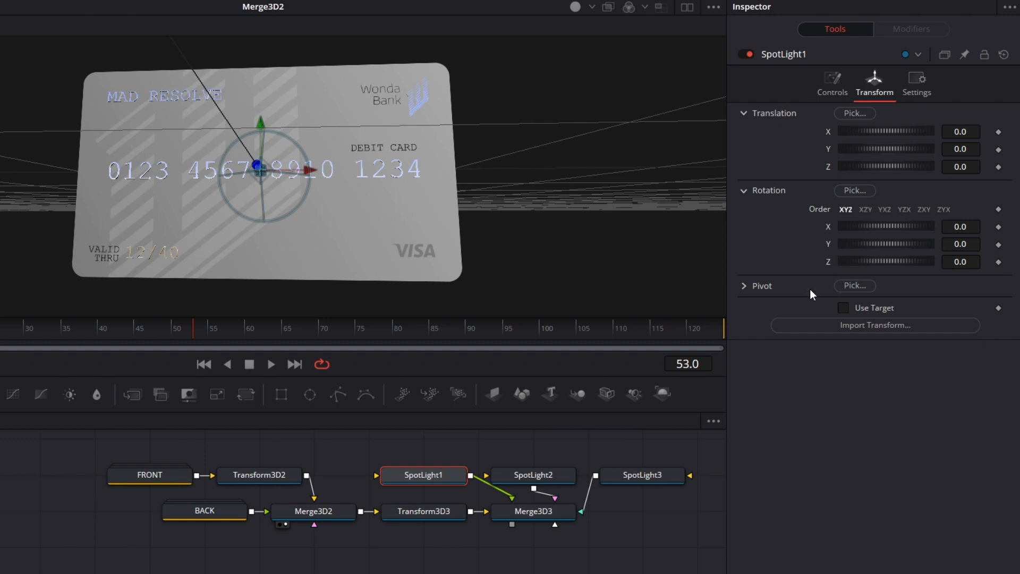
drag(552, 510, 416, 246)
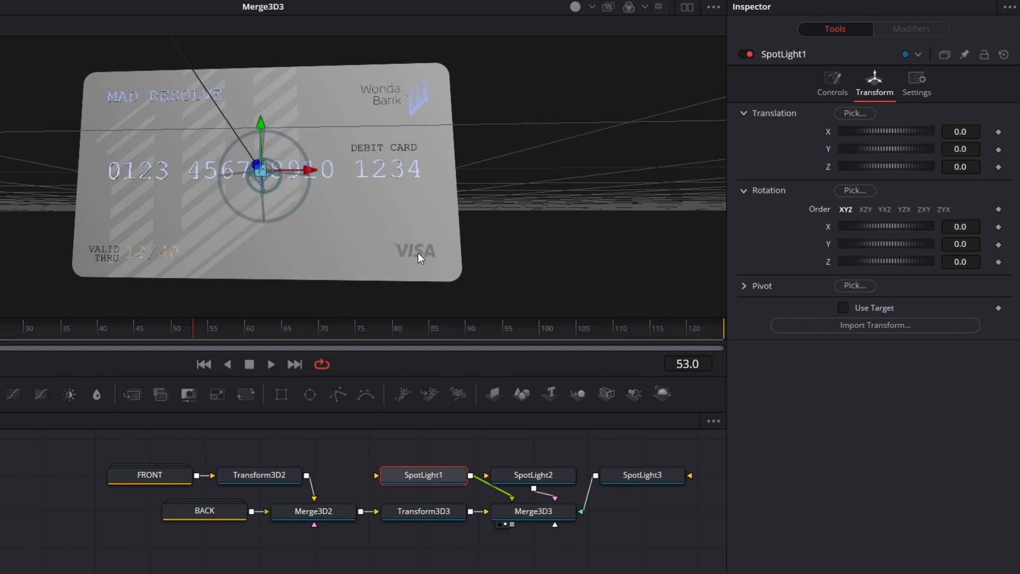
click(970, 165)
text(1.02)
key(Tab)
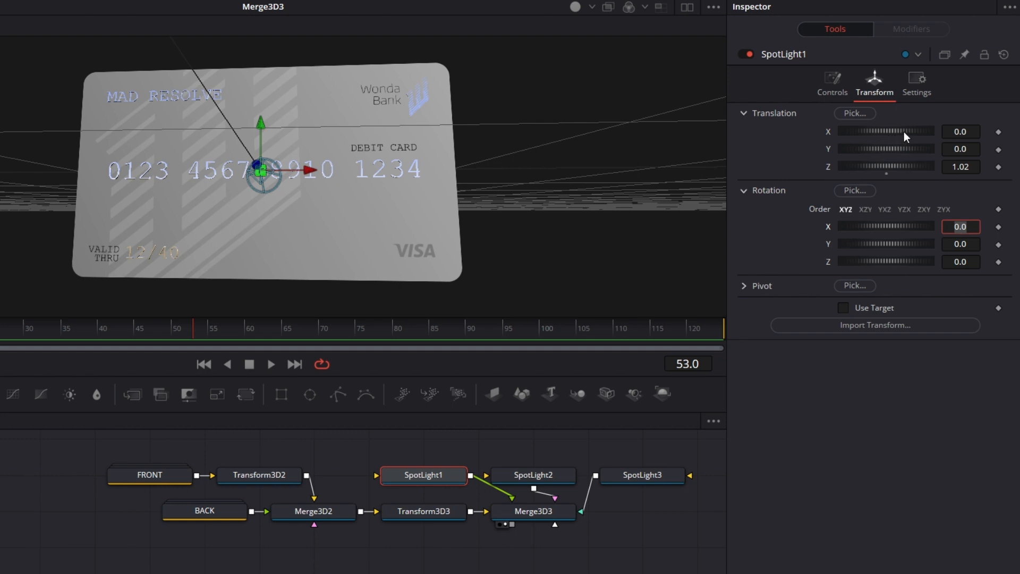
Step: Enable Use Target for SpotLight1 and move the light to X -0.444 and Y 0.377
click(841, 313)
click(844, 309)
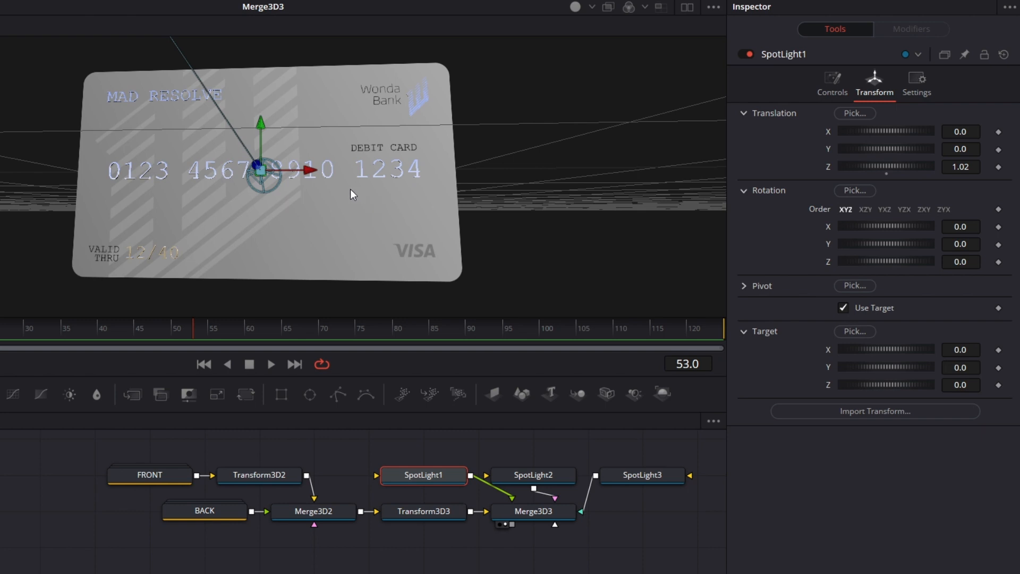
scroll(350, 187, down, 3)
drag(470, 200, 493, 203)
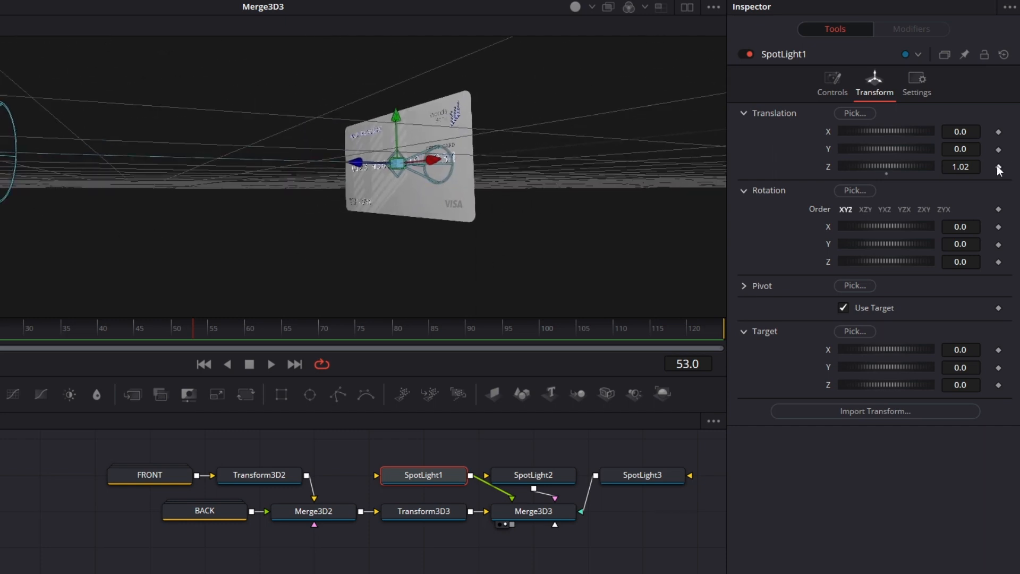
drag(961, 150, 937, 132)
drag(286, 169, 471, 245)
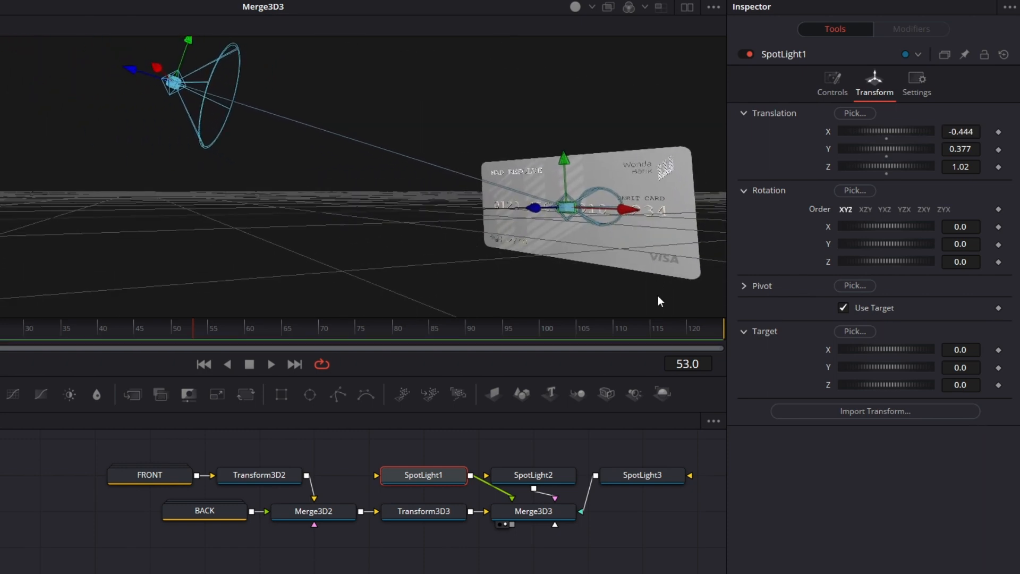
drag(660, 298, 606, 278)
Step: Set SpotLight2's Z translation to 1
click(551, 477)
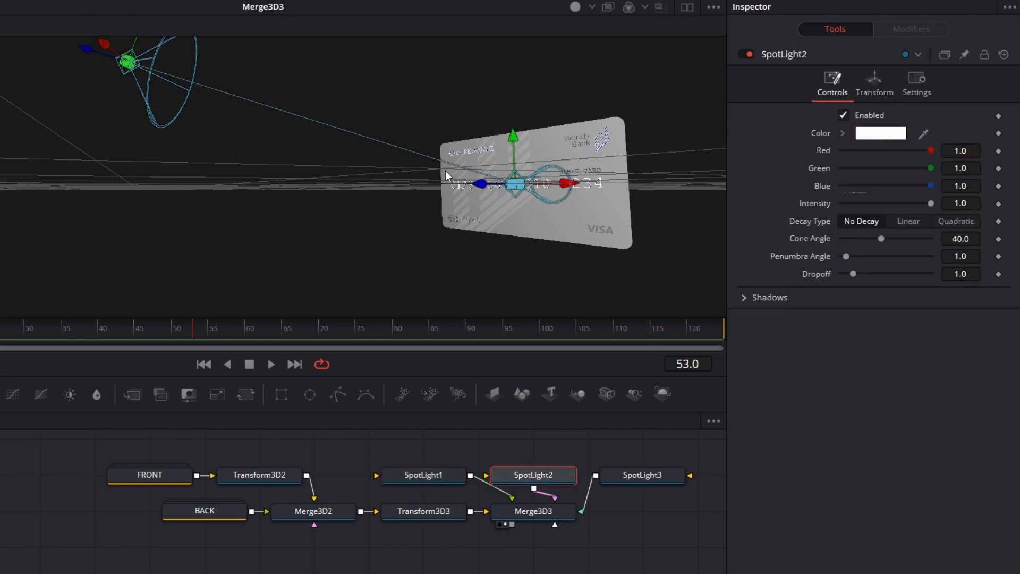
click(874, 85)
click(973, 167)
text(1)
key(Return)
Step: Configure SpotLight2 with intensity 0.25, a cone angle of 90 and Quadratic decay
click(827, 75)
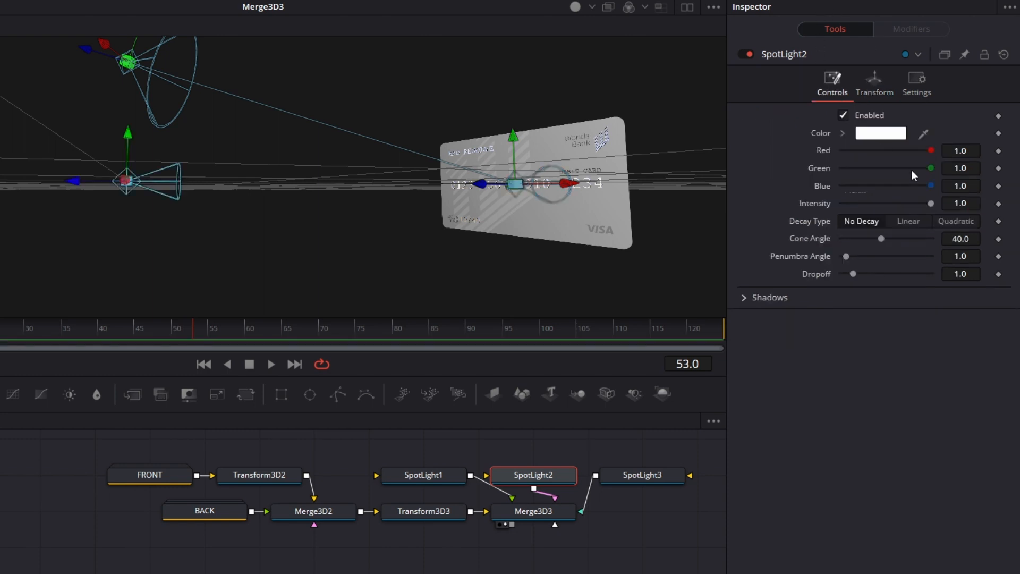
click(973, 202)
text(0.25)
key(Tab)
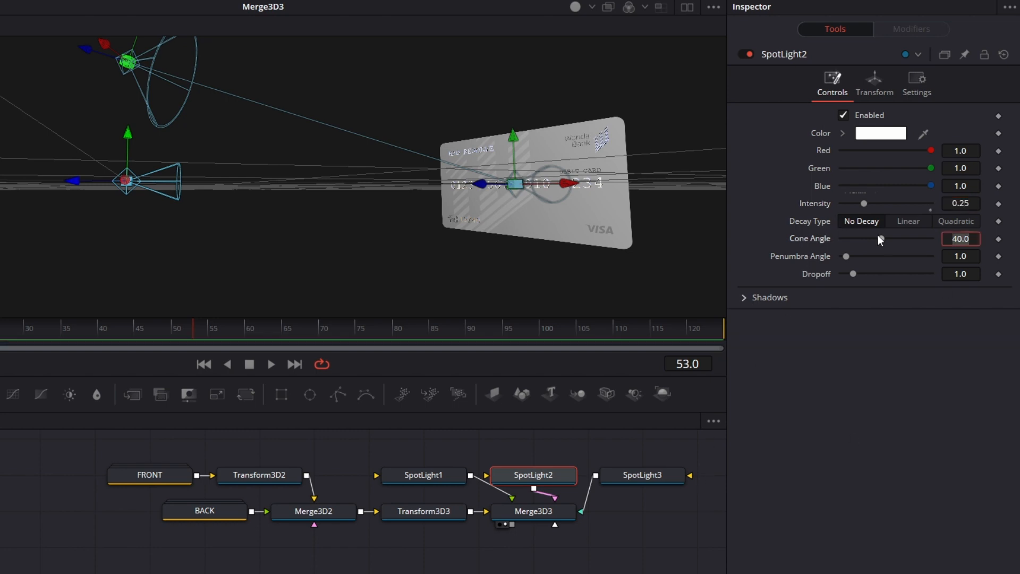
text(90)
key(Return)
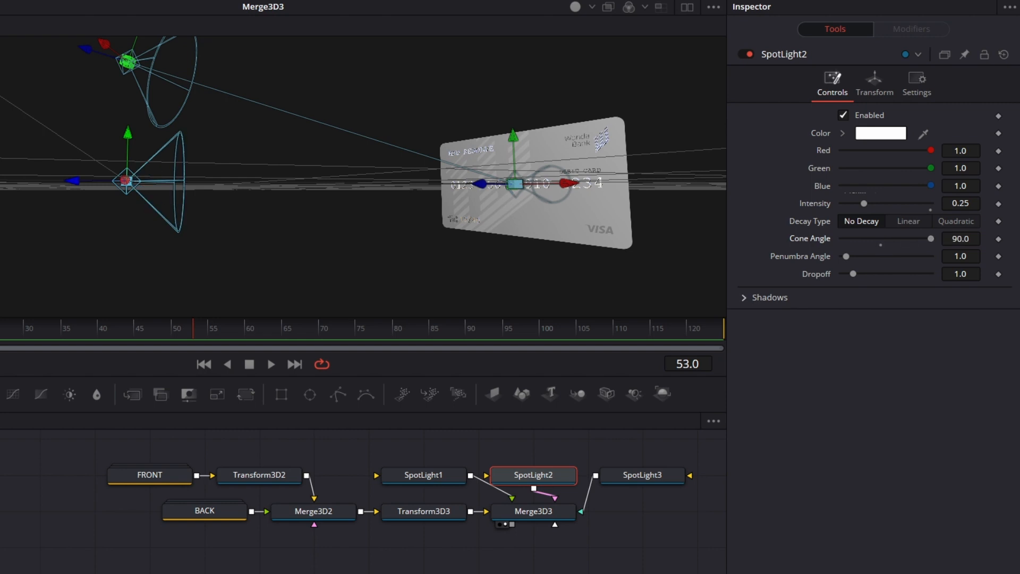
click(962, 222)
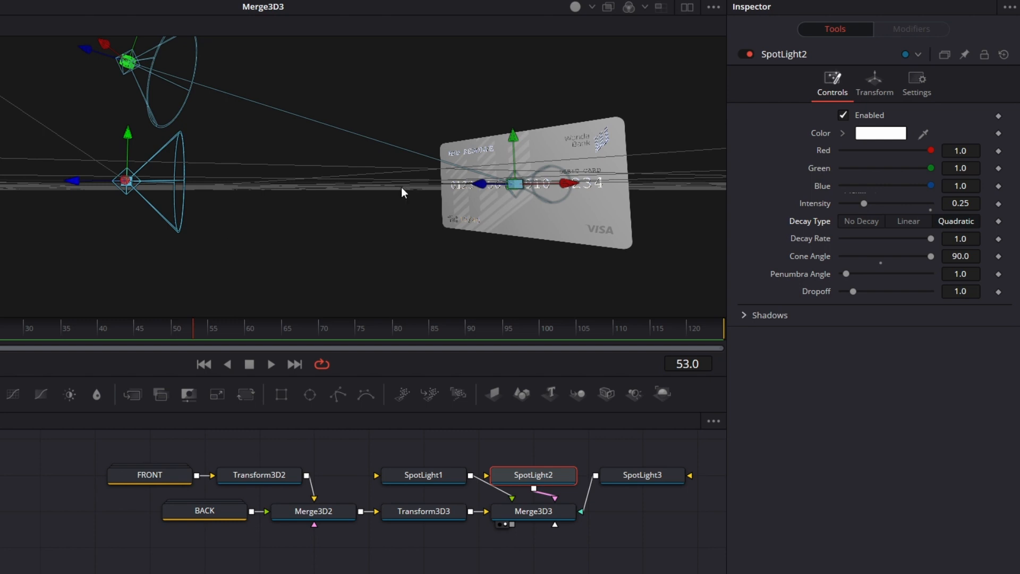
Step: Enable Use Target for SpotLight2 and move the light to X 0.638 and Y -0.043
click(881, 88)
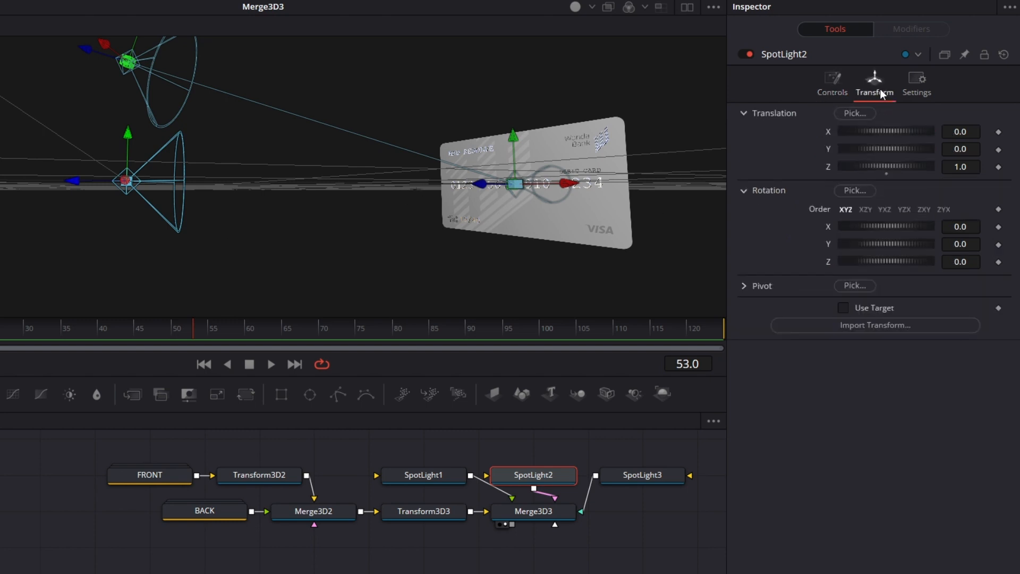
click(844, 309)
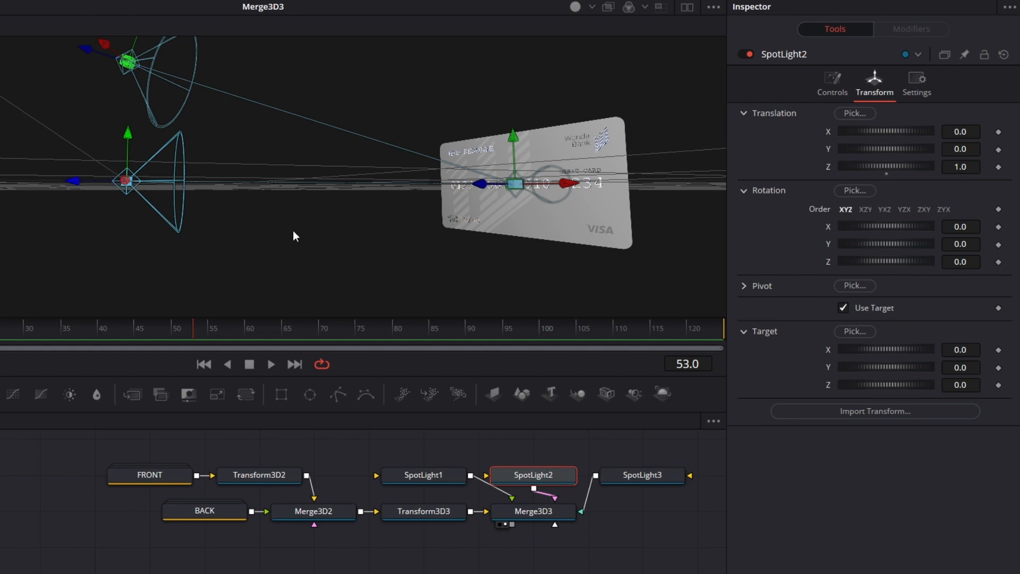
drag(866, 132, 881, 135)
drag(481, 235, 525, 244)
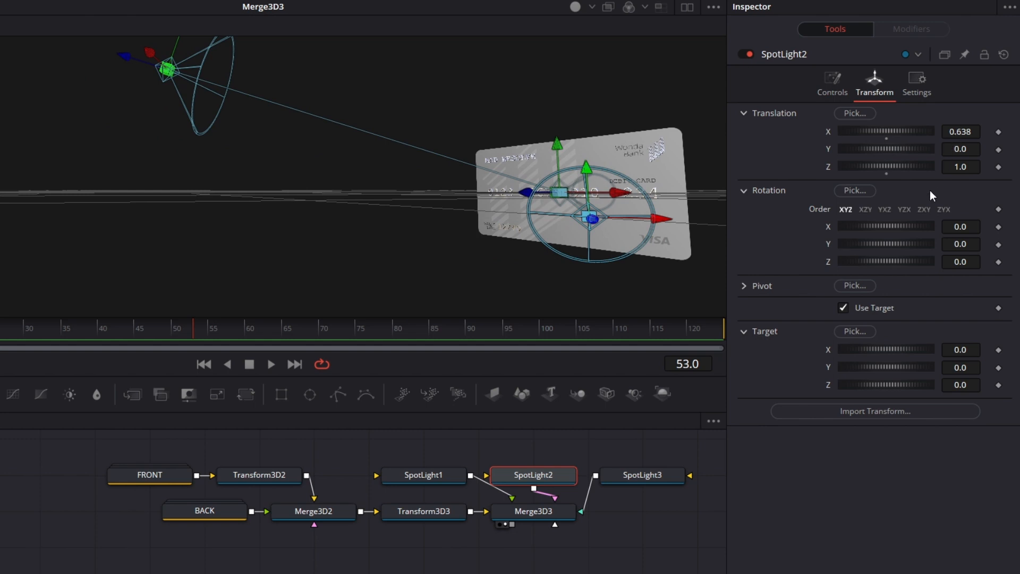
drag(962, 151, 943, 152)
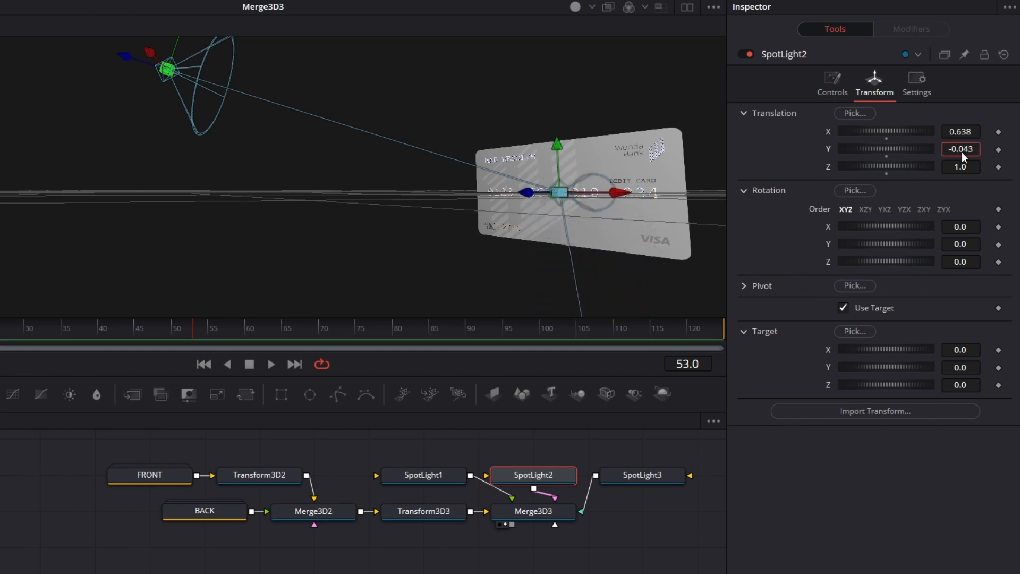
Step: Match SpotLight3 to SpotLight2's light settings: intensity 0.25, Quadratic decay and a cone angle of 90
click(646, 475)
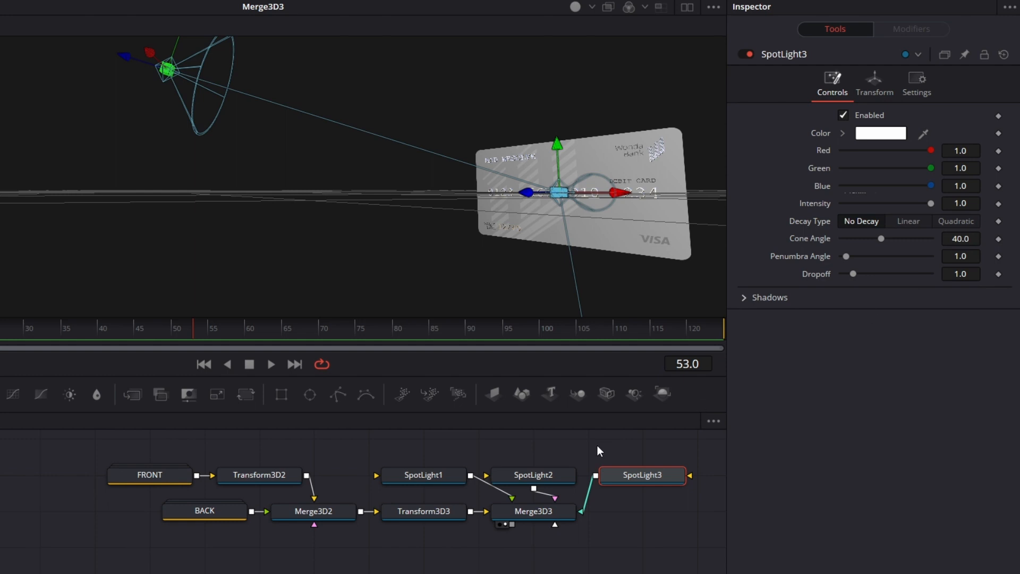
click(556, 474)
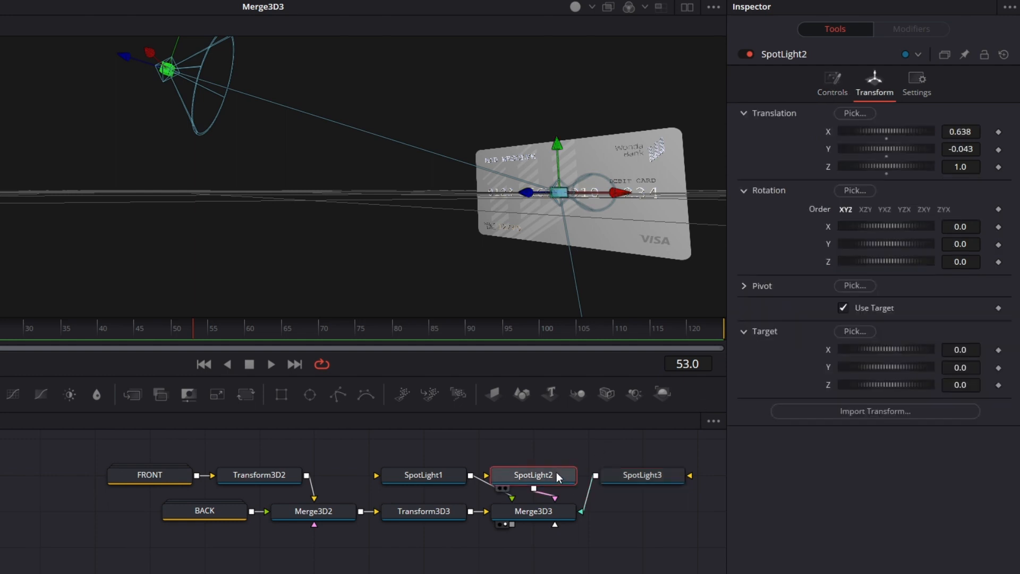
click(820, 94)
click(622, 473)
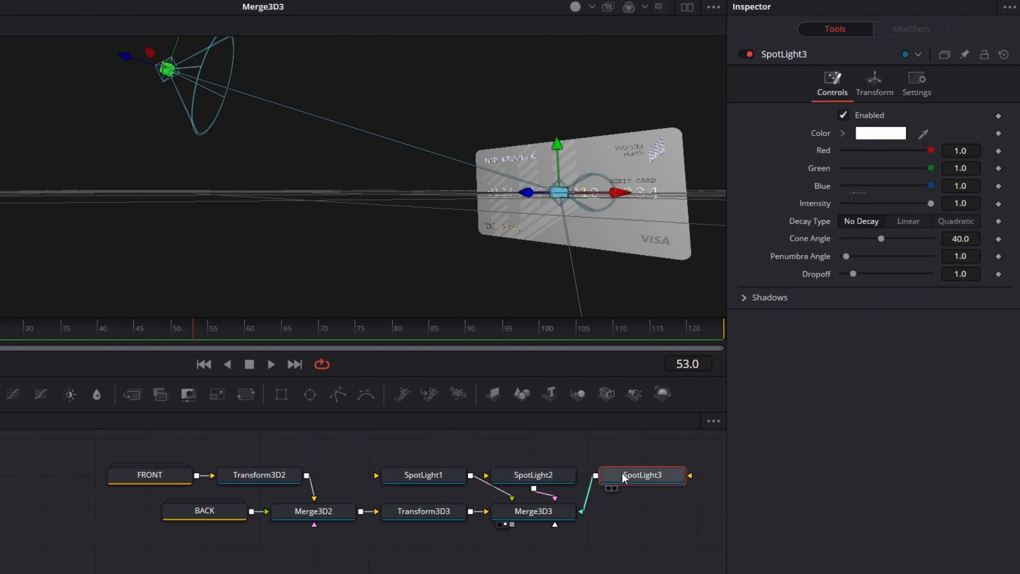
click(968, 202)
text(0.25)
key(Tab)
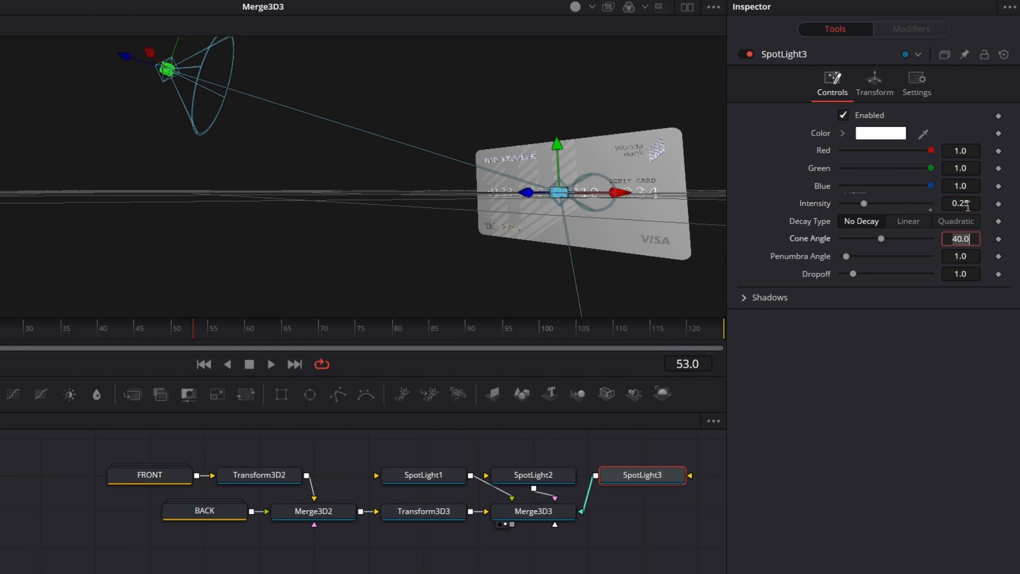
click(971, 222)
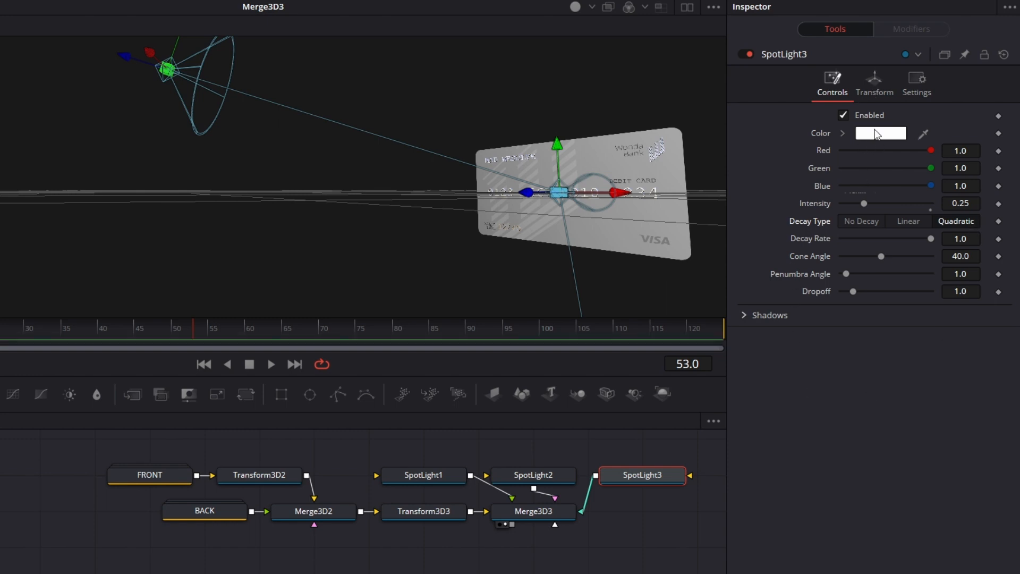
drag(880, 256, 935, 256)
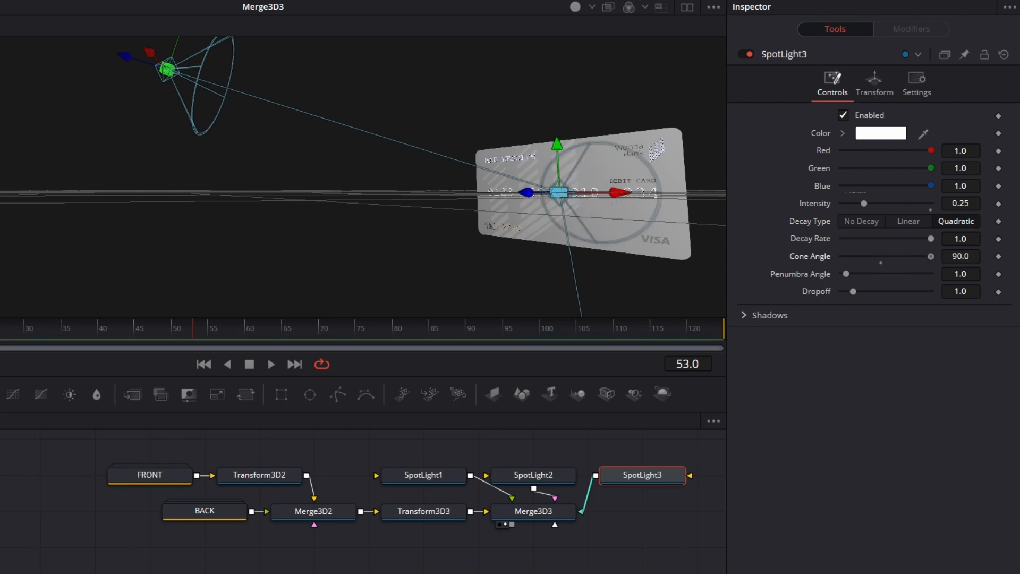
click(551, 477)
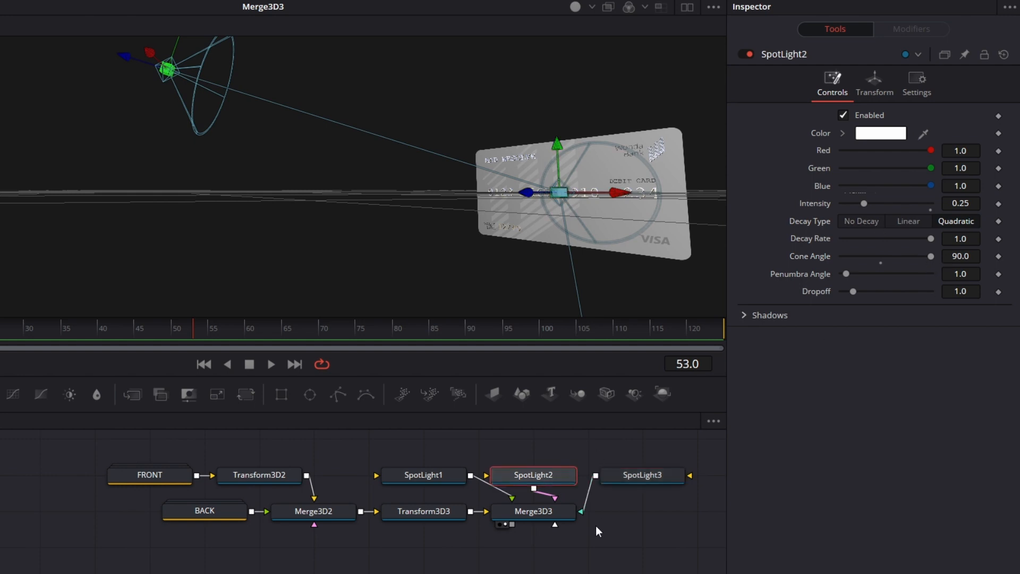
Step: Set SpotLight3's Z translation to 0.2
click(635, 477)
click(870, 93)
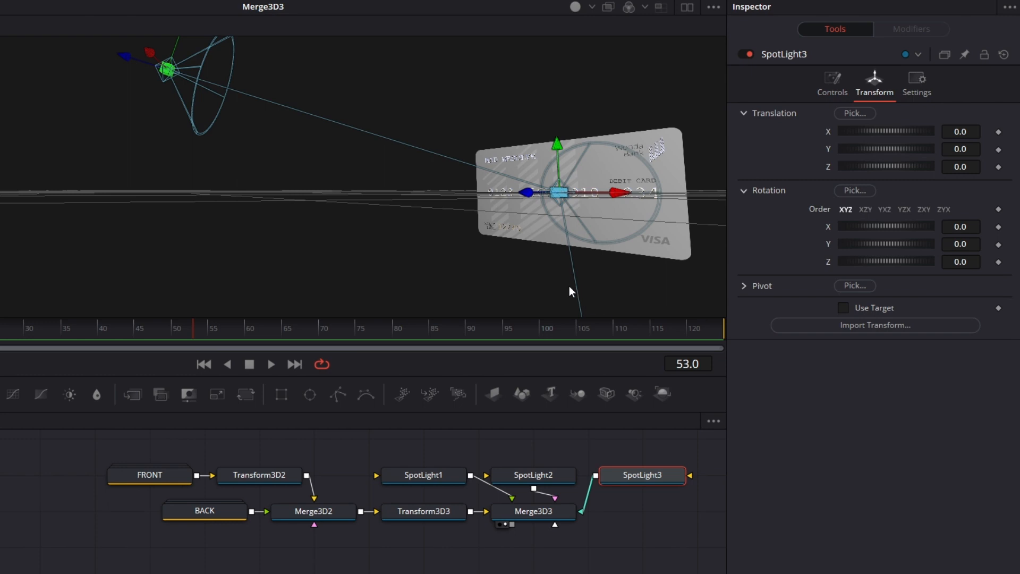
click(974, 167)
key(BackSpace)
text(2)
key(Tab)
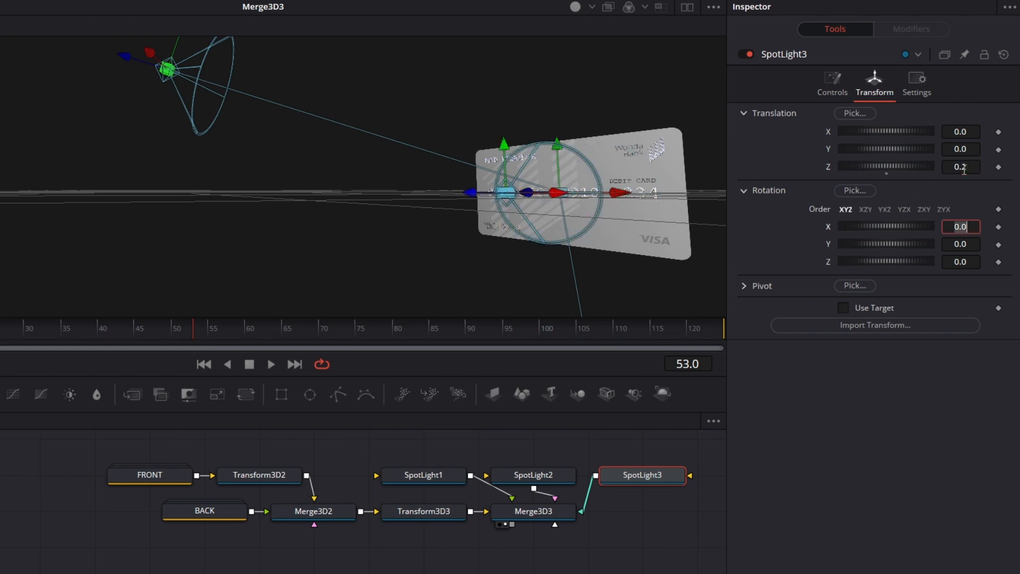
Step: Set SpotLight3's Z translation to 0.5, raise it to about Y 0.303 and enable Use Target
click(970, 167)
key(BackSpace)
text(5)
key(Tab)
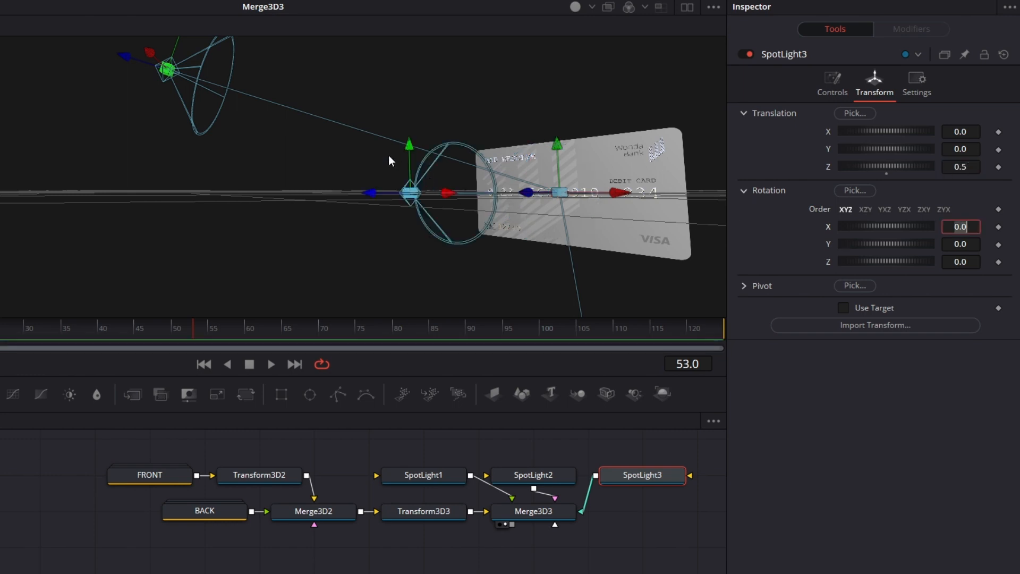
drag(411, 148, 691, 186)
click(844, 309)
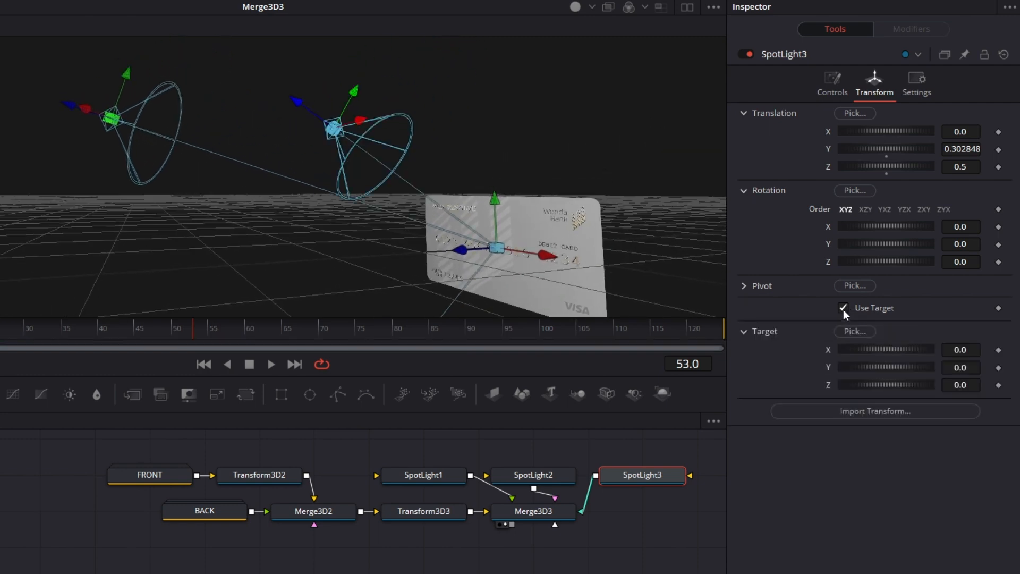
Step: Reposition SpotLight3 above and behind the card at about Y 0.53 and Z -0.576
drag(357, 87, 328, 300)
drag(142, 46, 482, 207)
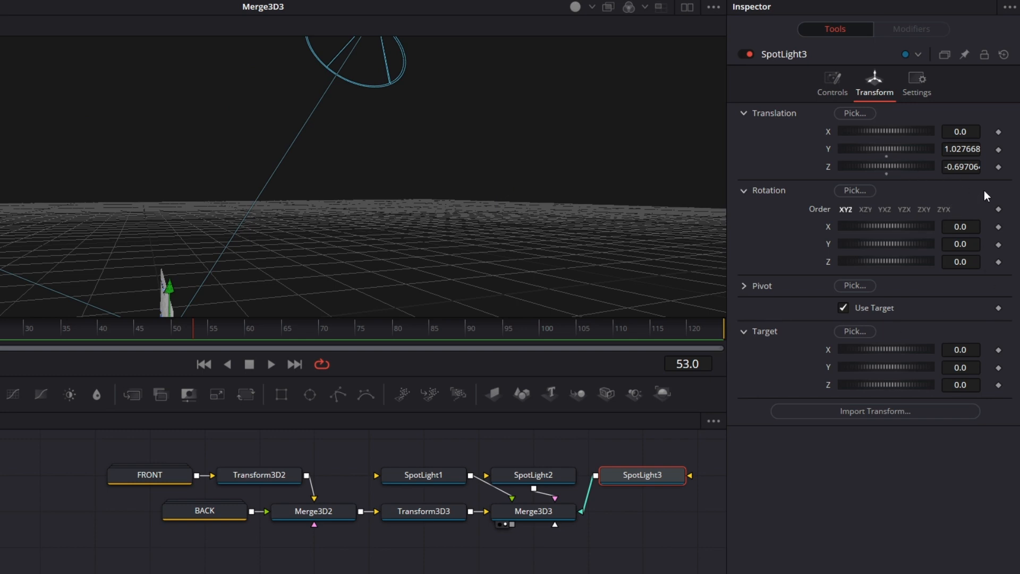
drag(972, 170, 762, 140)
drag(559, 214, 618, 69)
drag(431, 83, 461, 47)
drag(447, 191, 479, 114)
Step: Add a Camera 3D node connected to Merge3D3 and set its Z translation to 1
drag(636, 526, 423, 510)
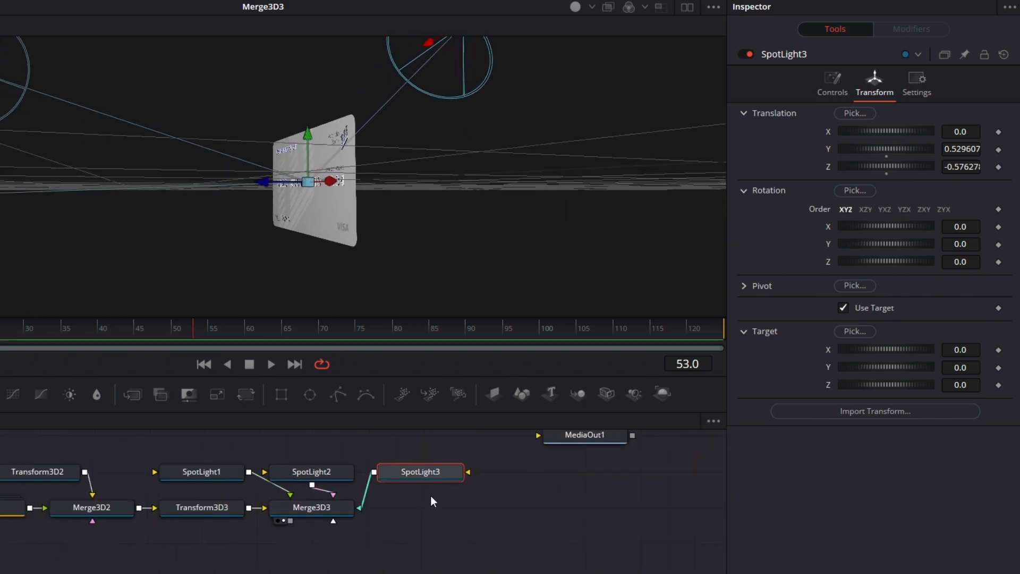
click(333, 511)
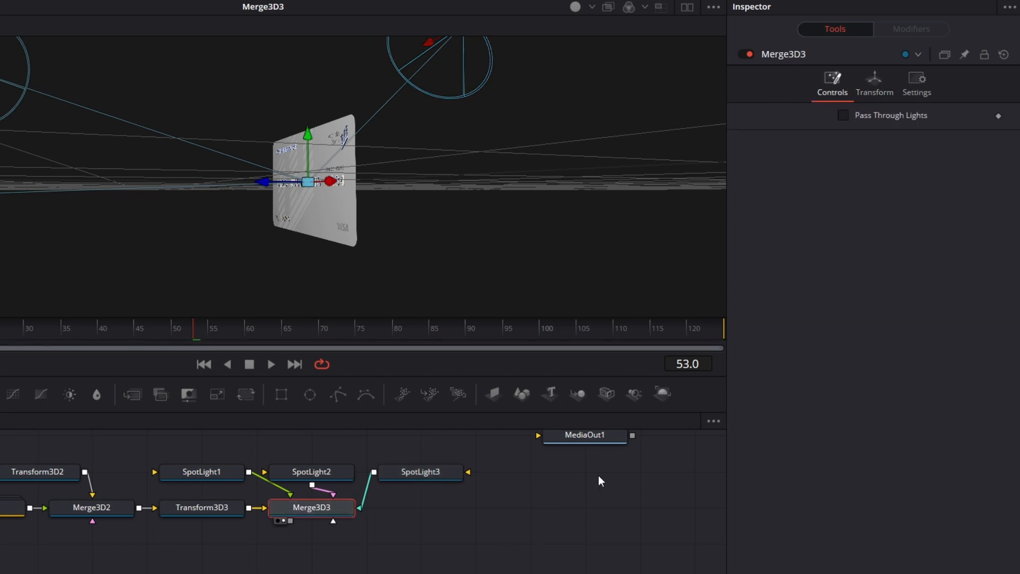
drag(613, 400, 325, 510)
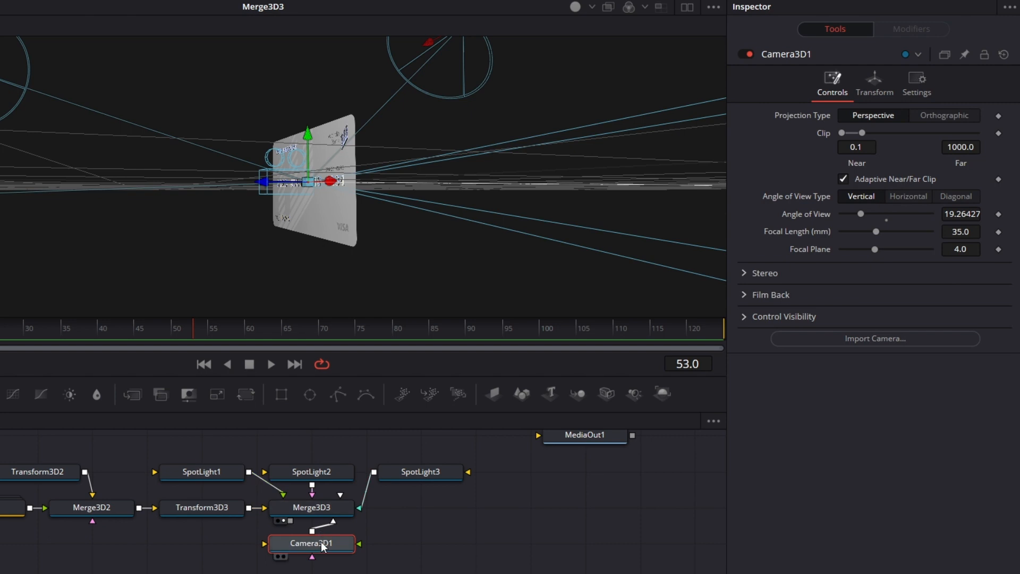
click(877, 82)
click(970, 166)
text(1)
key(Tab)
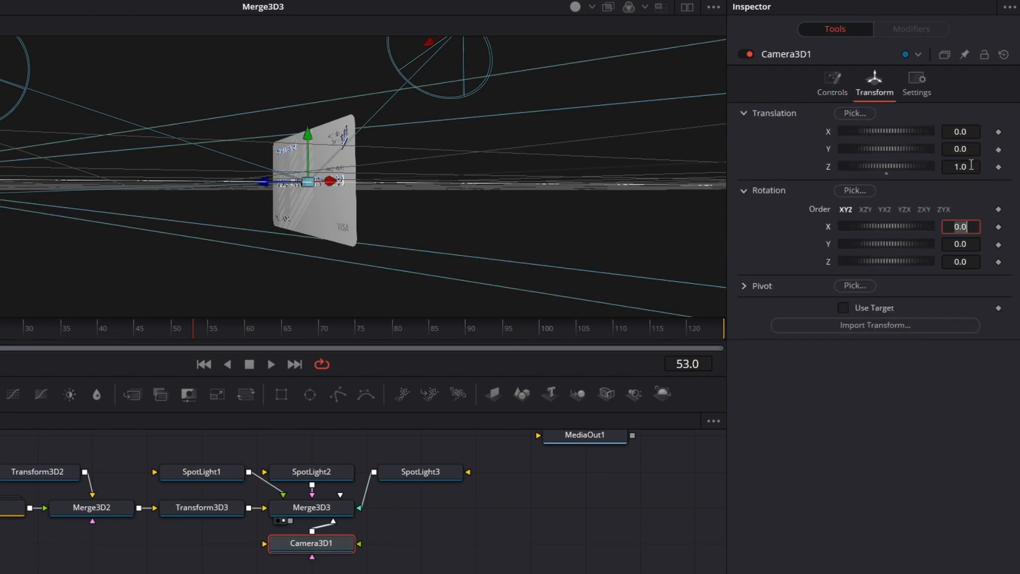
Step: Add a Renderer 3D node using the OpenGL Renderer, feed it from Merge3D3 and display it in the viewer
drag(661, 393, 468, 509)
click(939, 219)
click(925, 240)
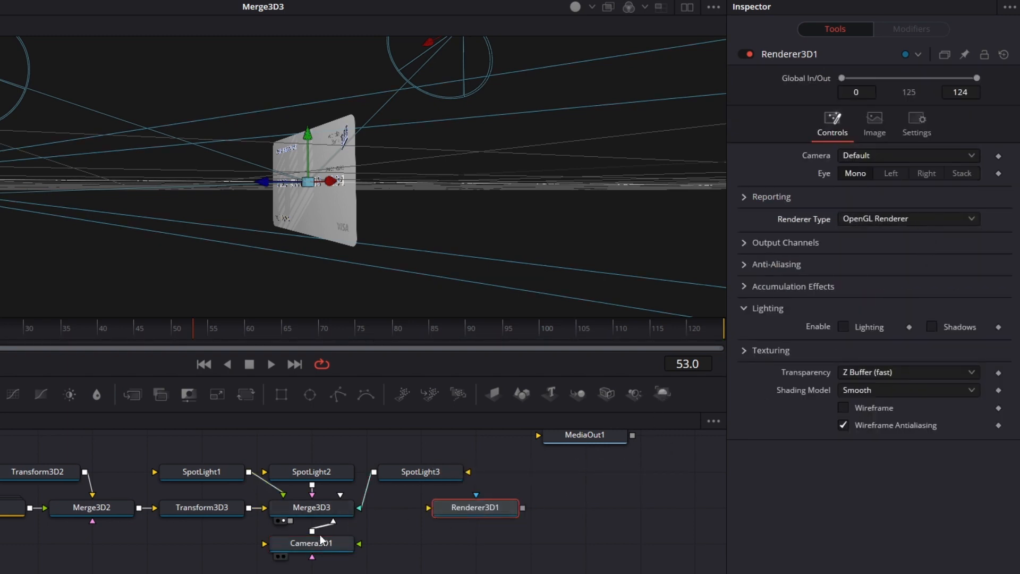
drag(291, 522, 506, 511)
key(1)
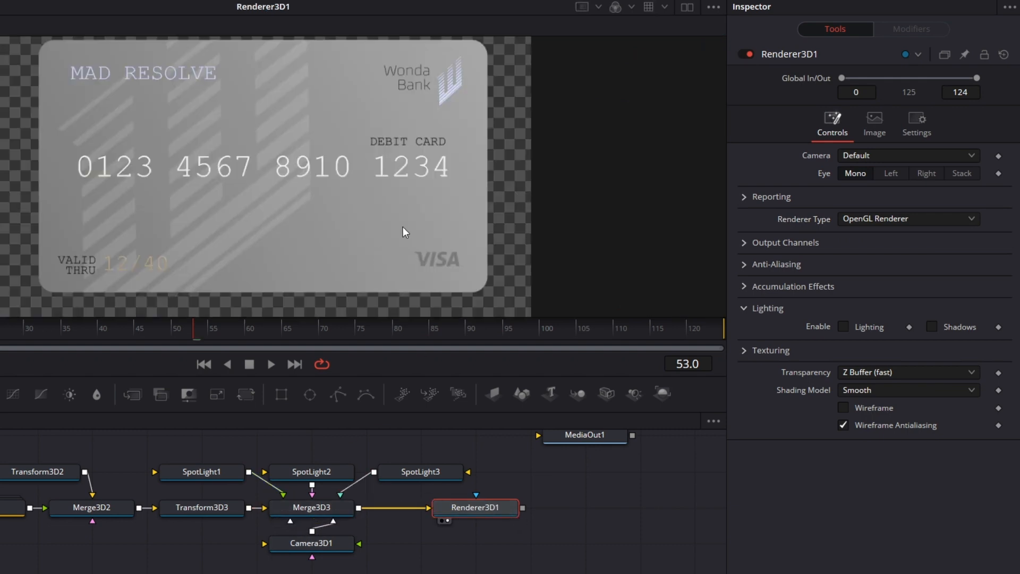
scroll(402, 228, down, 3)
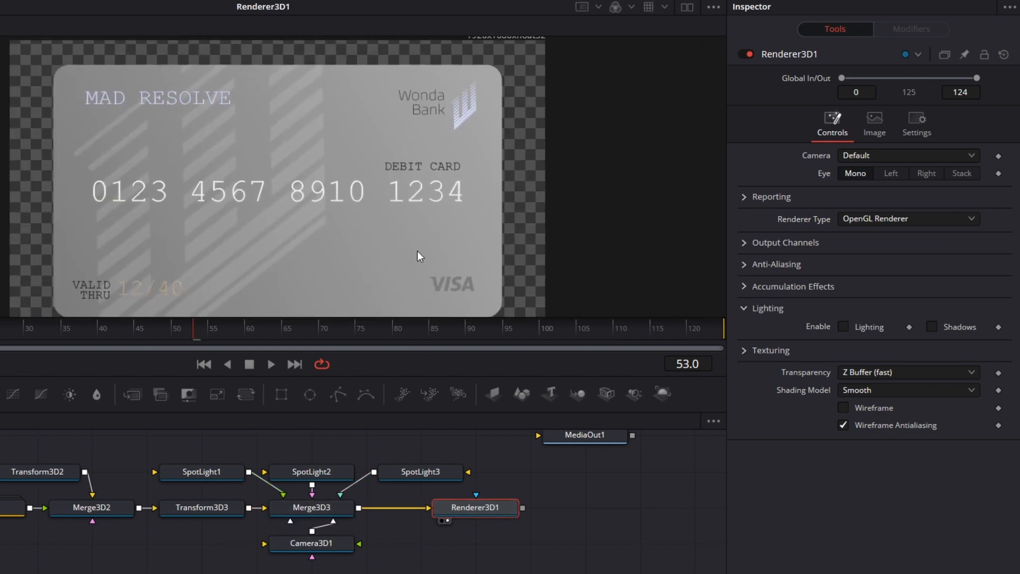
Step: Pull Camera3D1 back from the card to a Z translation of 1.7
click(318, 547)
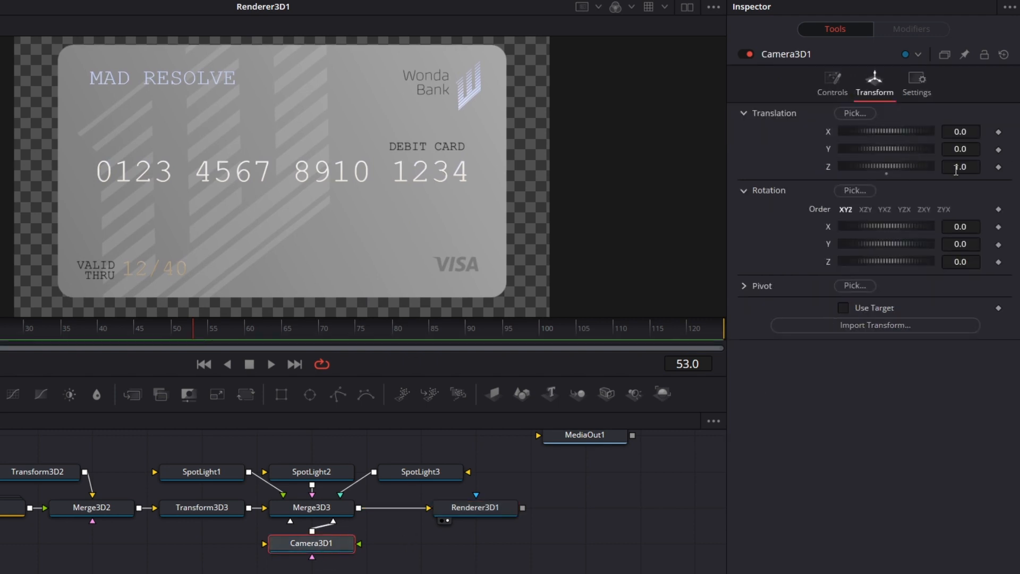
drag(966, 168, 1001, 168)
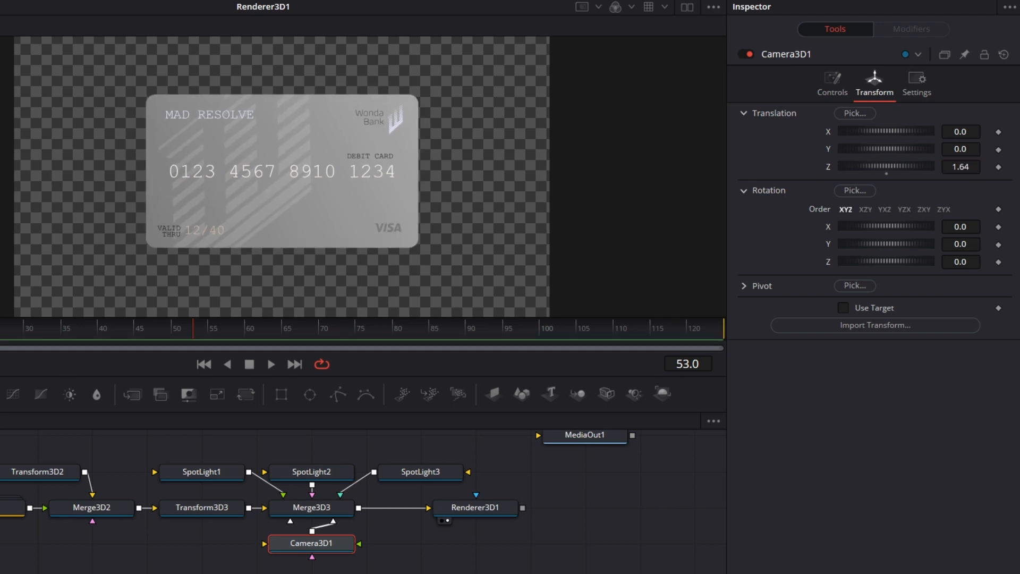
key(ctrl+f)
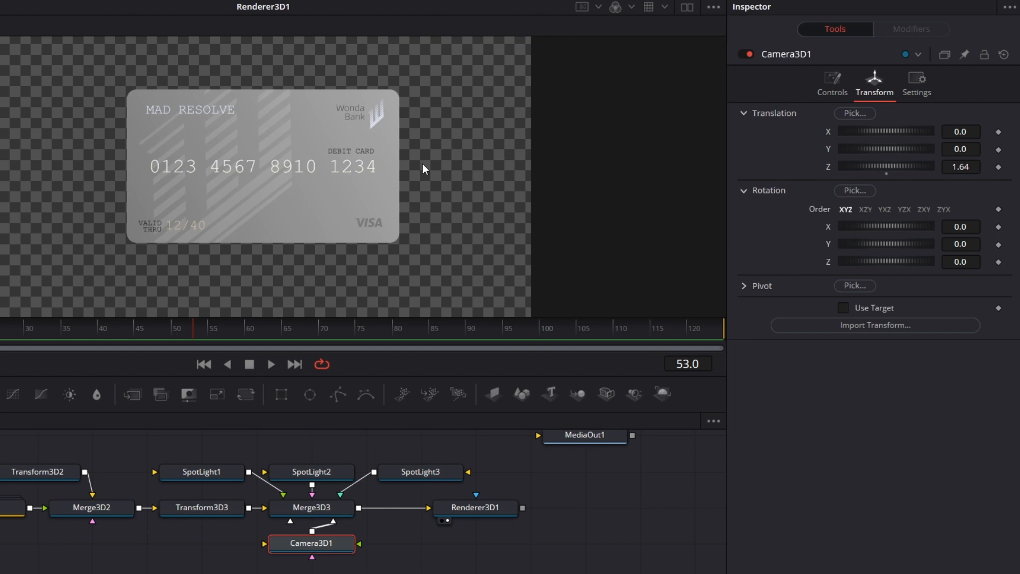
click(623, 487)
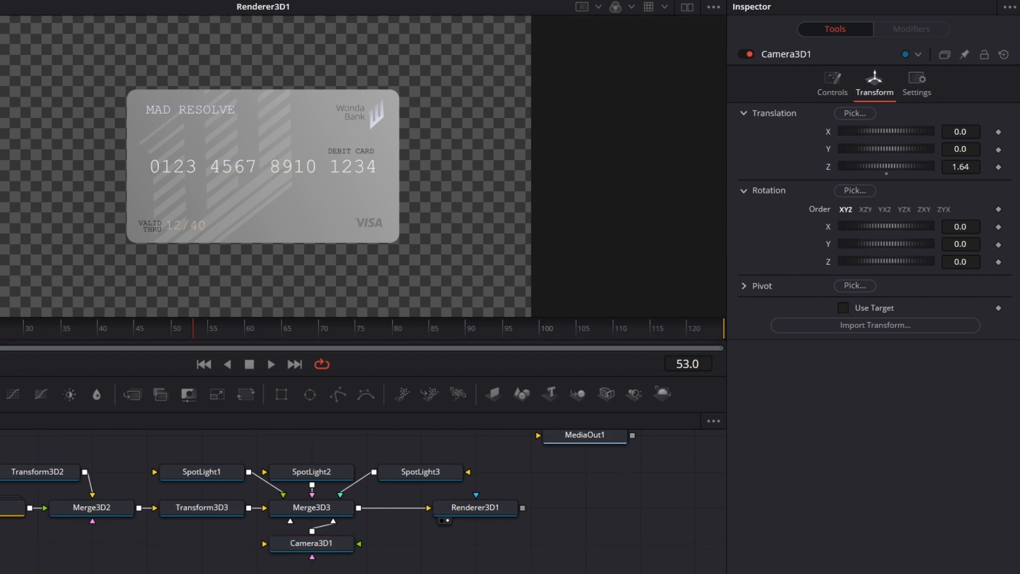
click(977, 169)
key(BackSpace)
key(BackSpace)
text(7)
key(Tab)
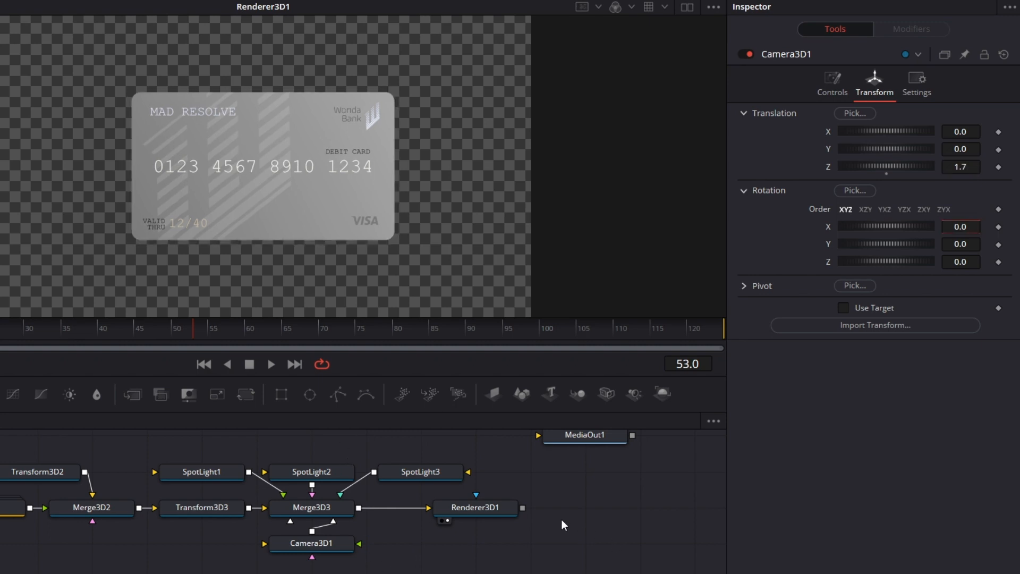
Step: Enable Lighting and Shadows on Renderer3D1
click(513, 511)
drag(605, 551, 616, 554)
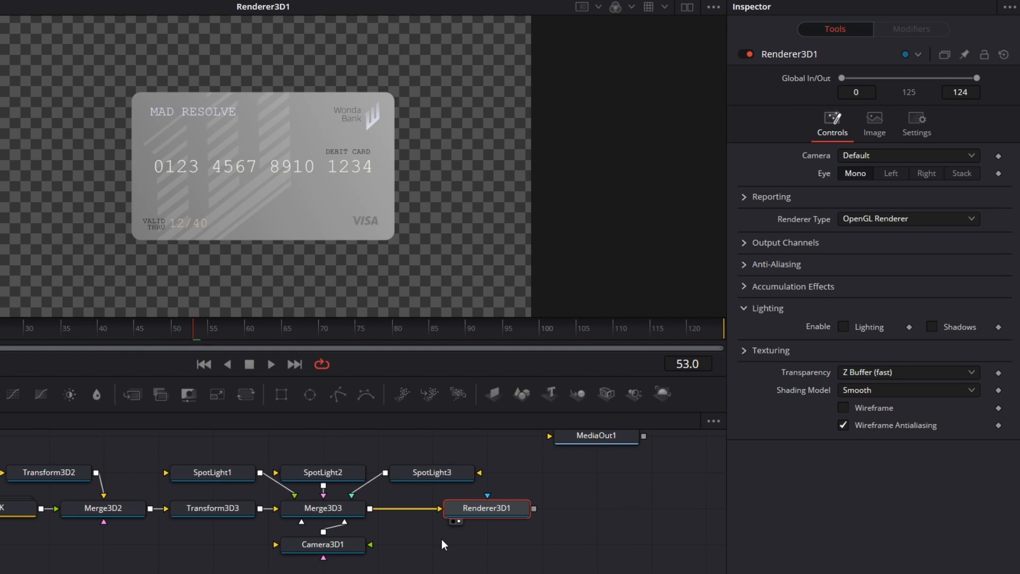
click(210, 511)
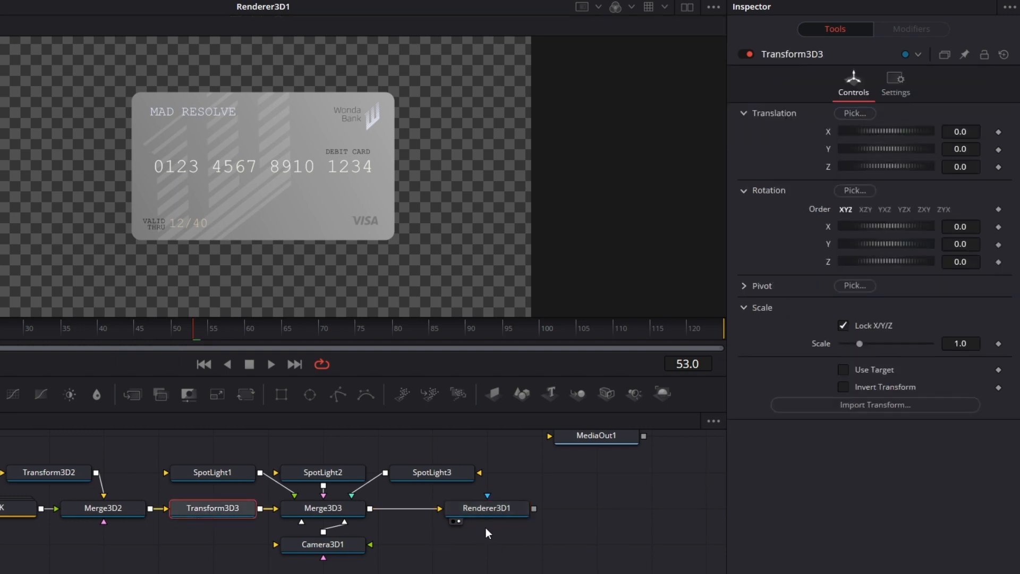
click(511, 507)
click(843, 326)
click(933, 326)
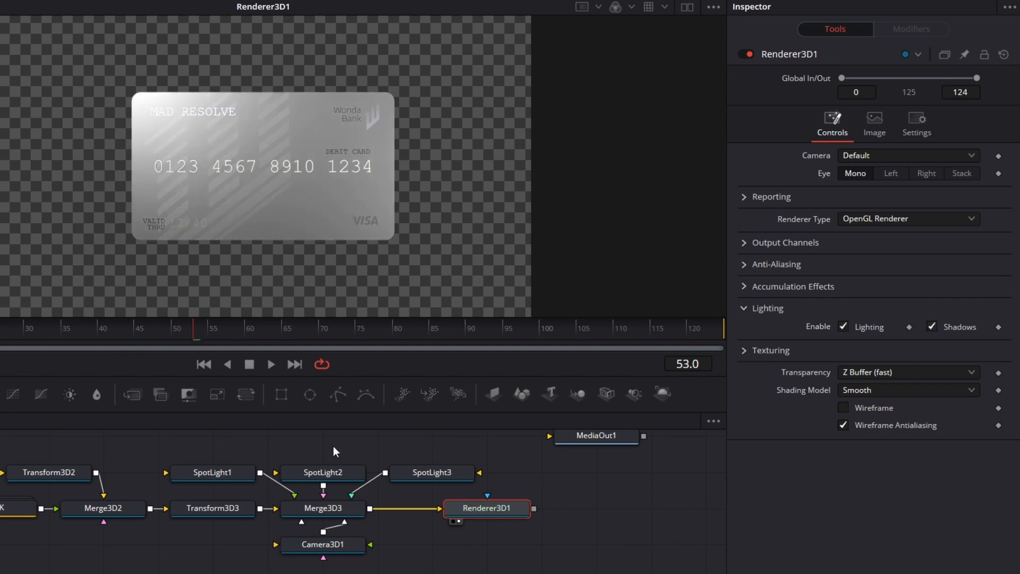
Step: Lower SpotLight1's intensity to 0.6
click(221, 473)
click(827, 78)
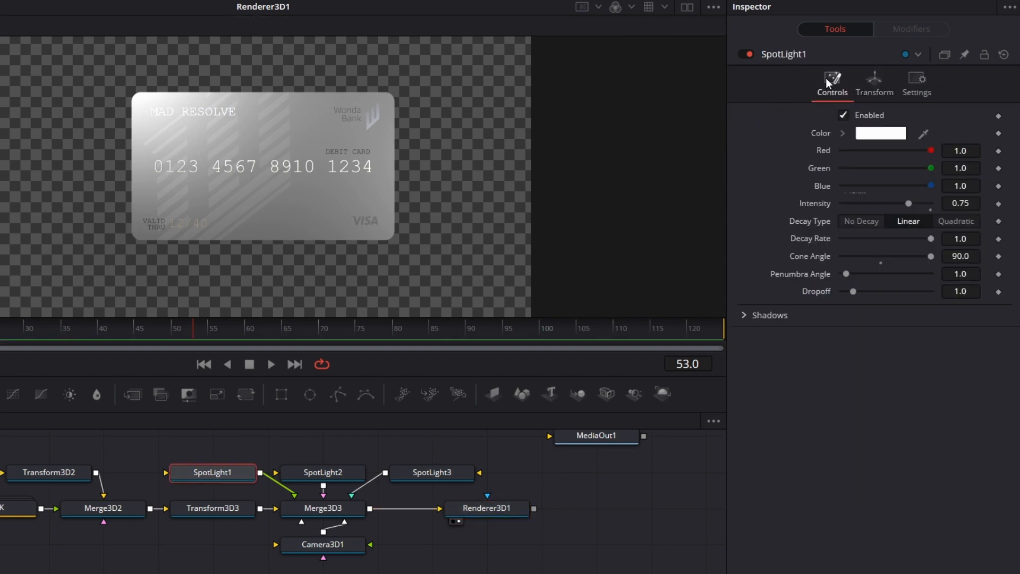
click(963, 203)
key(BackSpace)
text(6)
key(Tab)
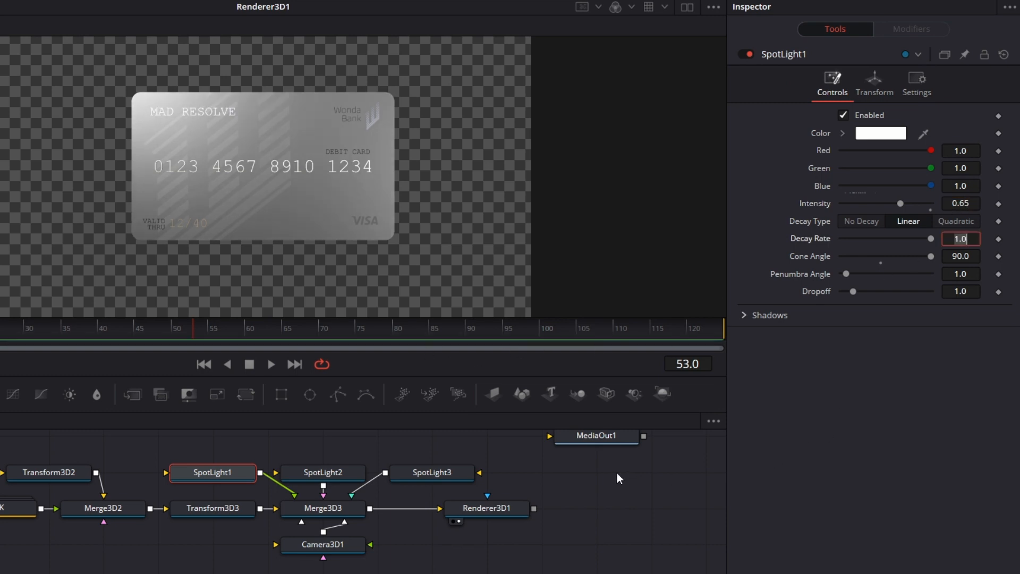
click(970, 202)
key(BackSpace)
key(Tab)
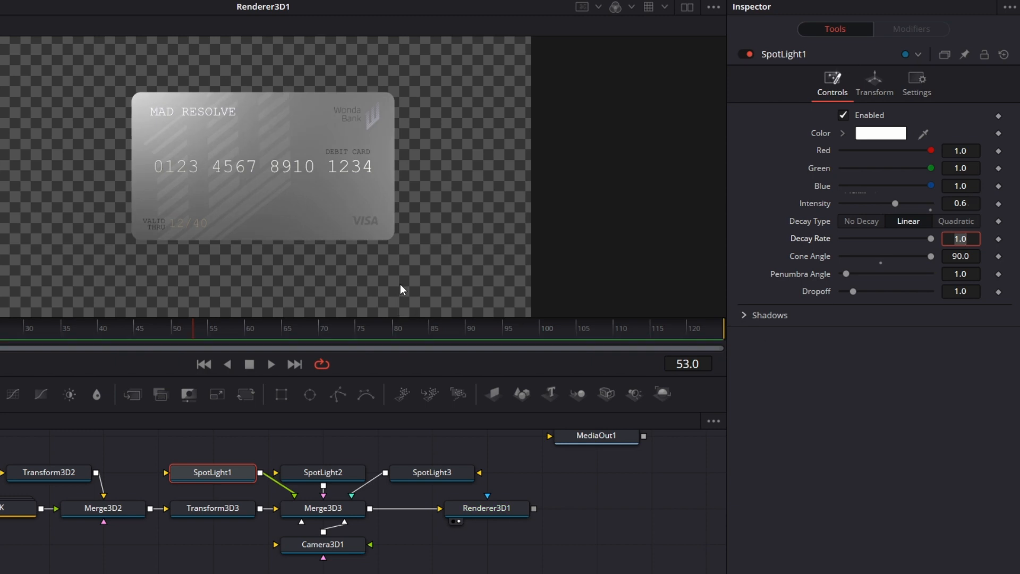
Step: Try an intensity of 0.604 on SpotLight1 and restore it to 0.6
click(974, 203)
text(04)
key(Return)
click(975, 203)
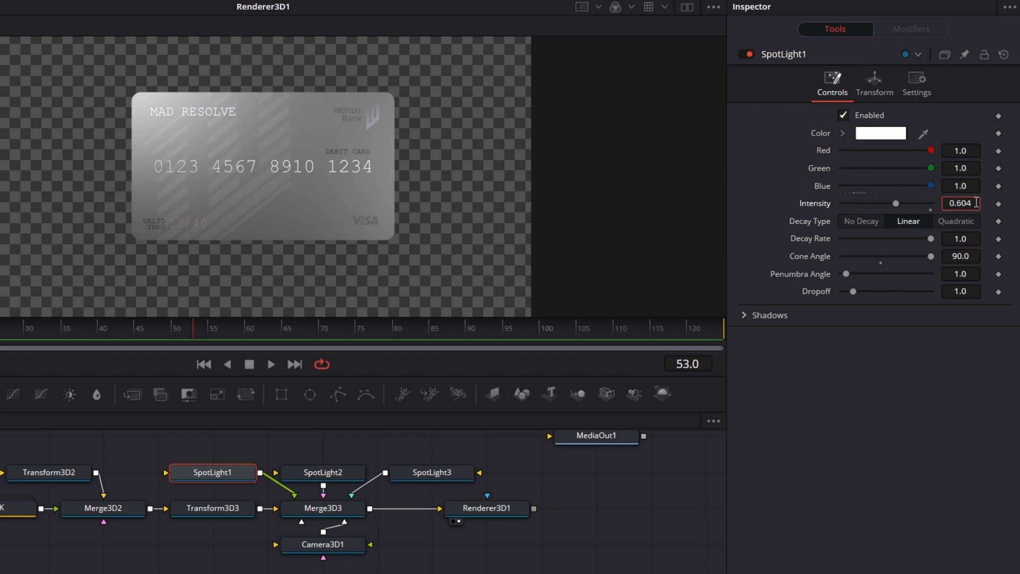
key(BackSpace)
key(BackSpace)
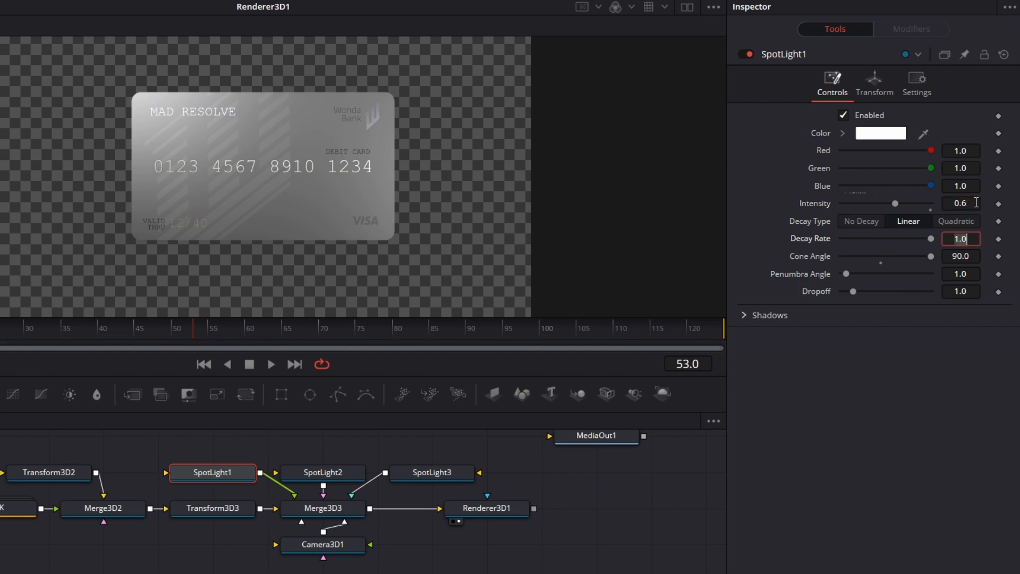
Step: Add an Ambient Light node and connect it to Merge3D3
click(455, 564)
key(shift+space)
text(ambi)
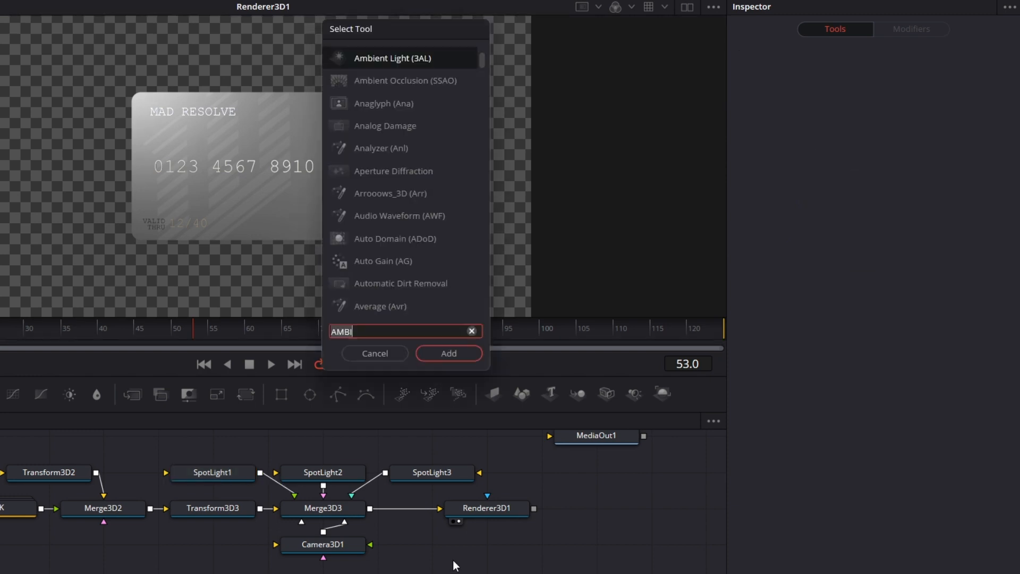
key(Return)
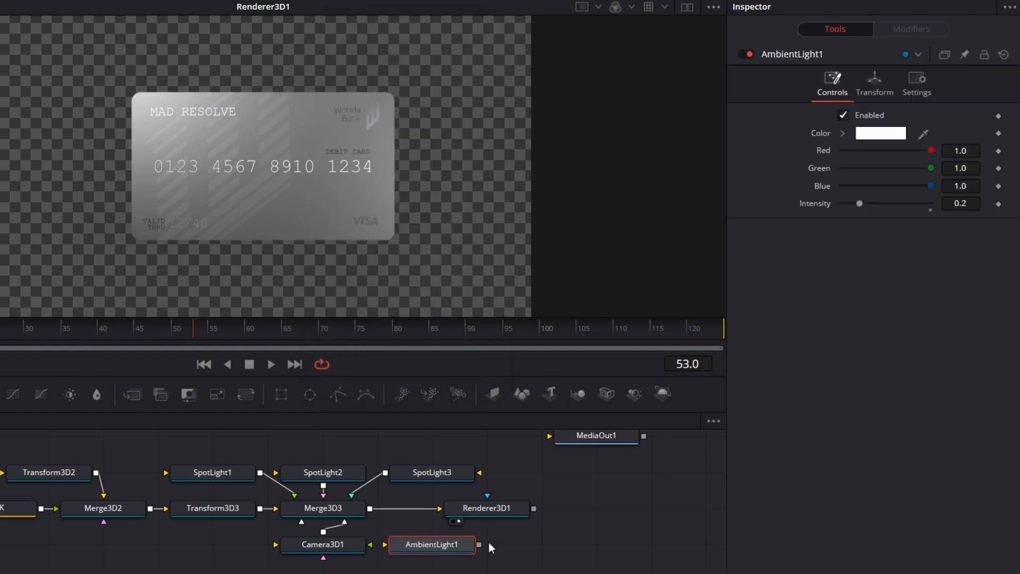
drag(479, 544, 353, 519)
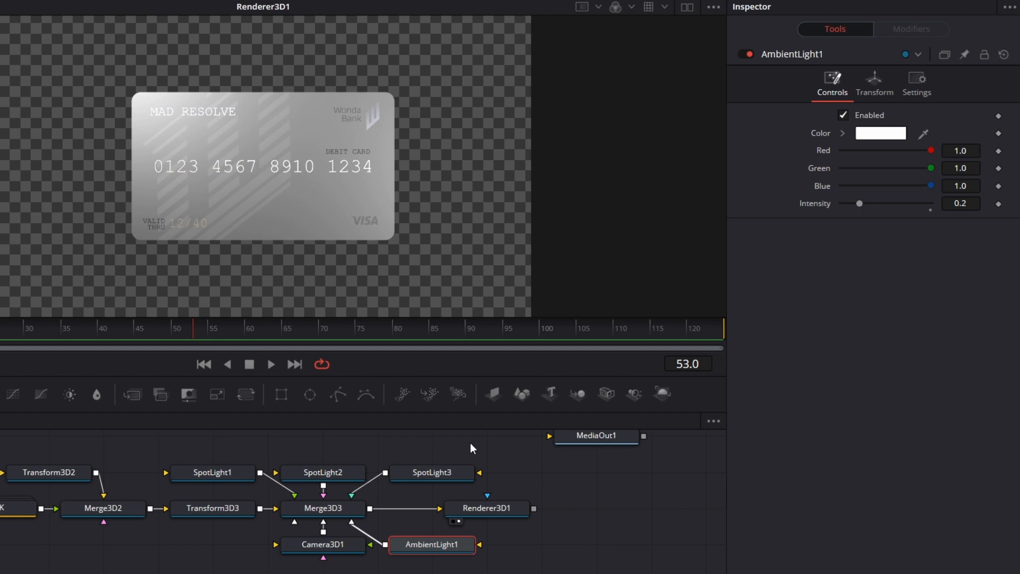
click(545, 568)
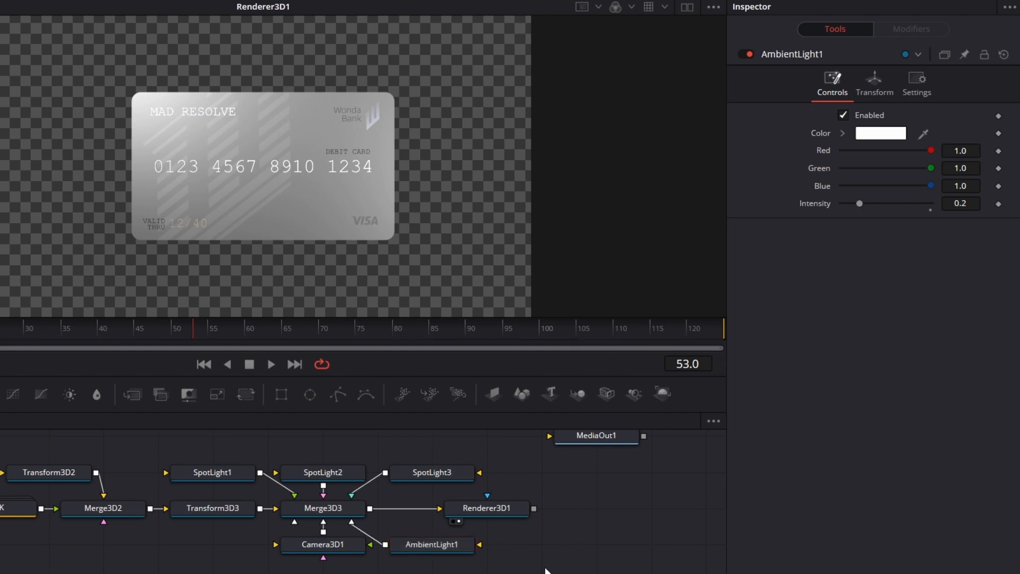
Step: At frame 50, keyframe the X, Y and Z translation and rotation of Transform3D3
click(196, 508)
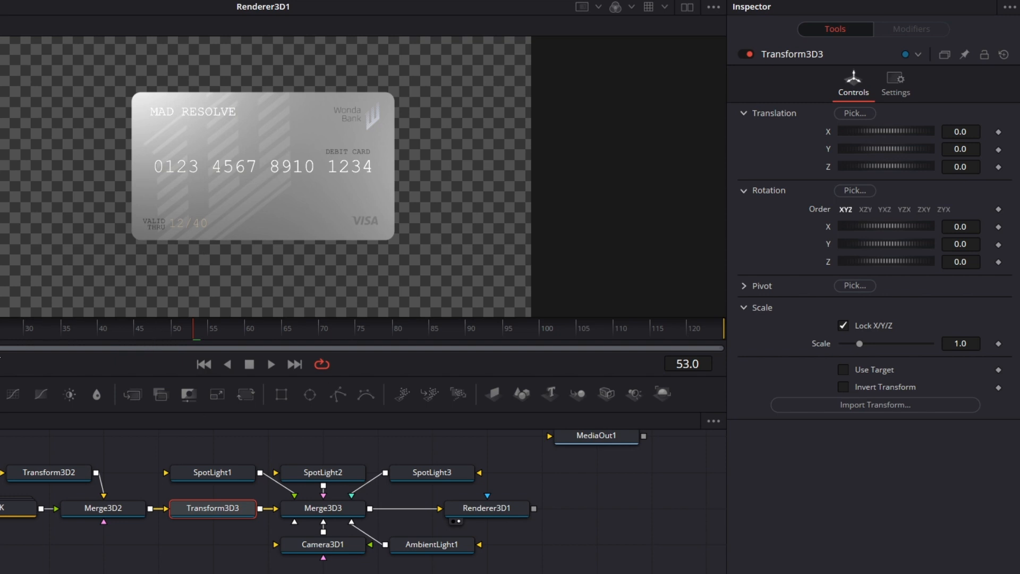
click(175, 330)
click(999, 131)
click(999, 149)
click(999, 167)
click(998, 227)
click(999, 245)
click(999, 262)
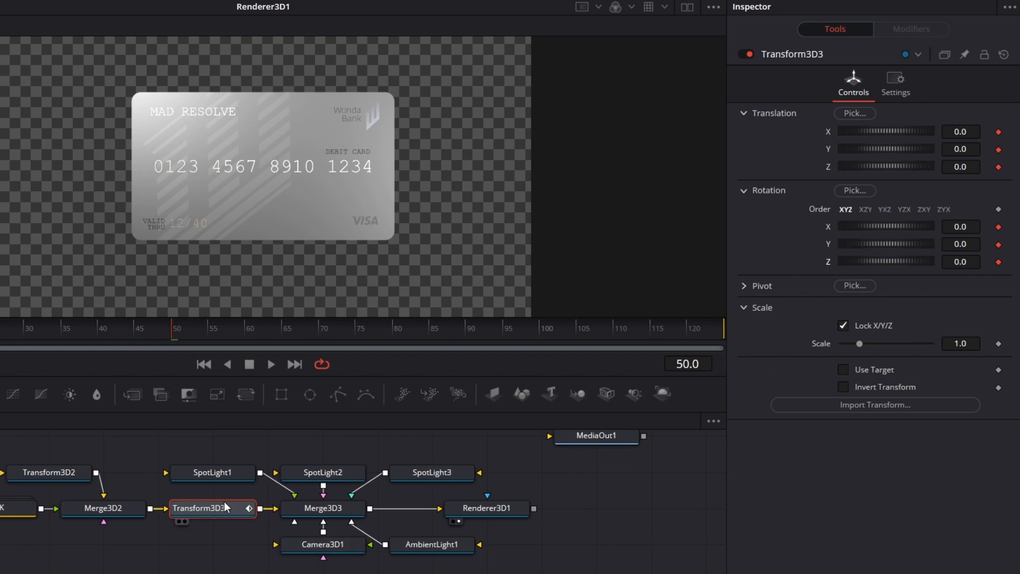
Step: At frame 0, bring the card closer with Transform3D3 Z translation 0.76 and lower it to Y -0.119
key(Home)
drag(891, 168, 899, 168)
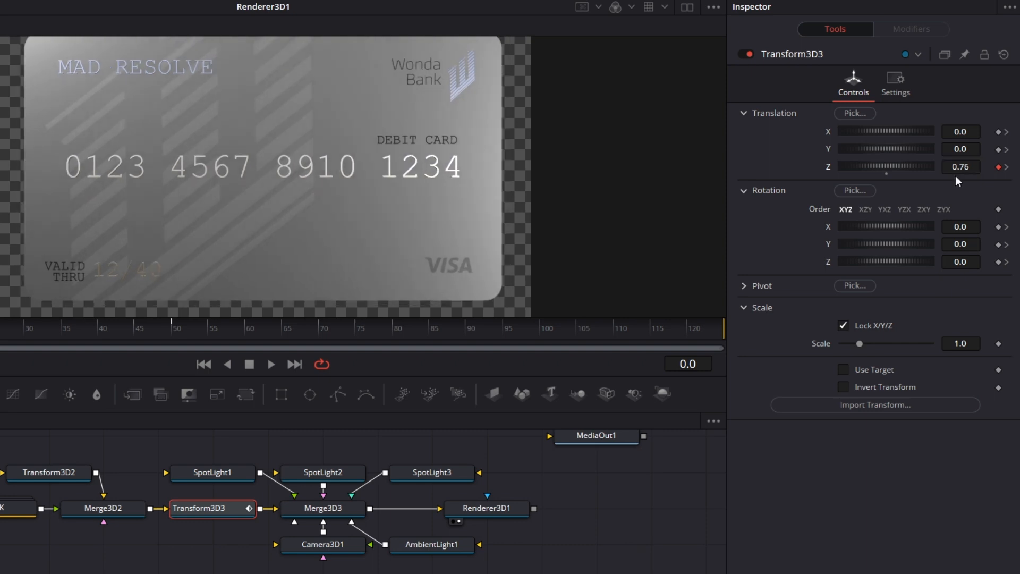
click(999, 150)
mouse_move(963, 149)
mouse_down()
mouse_move(900, 149)
mouse_move(964, 149)
mouse_up()
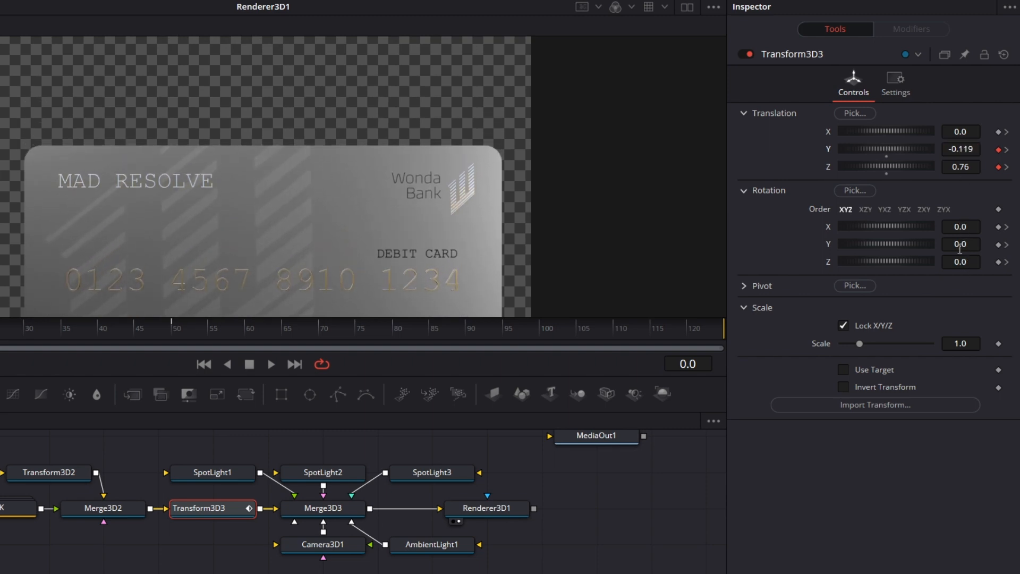
Step: Angle the card at frame 0 with X rotation -15.5 and Y rotation 12.9, and shift it to X 0.03, Y -0.157
drag(963, 227, 884, 227)
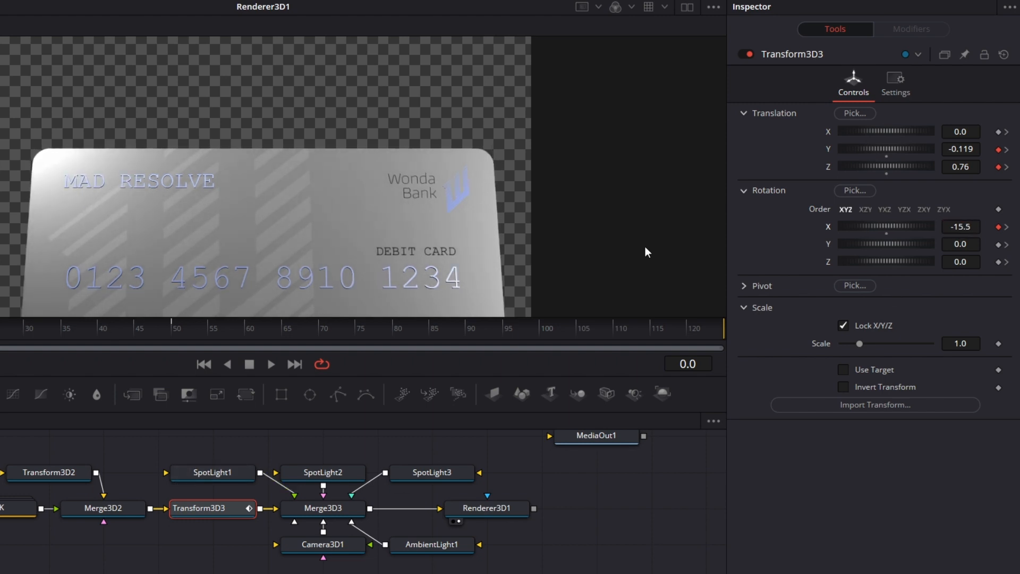
drag(929, 149, 913, 149)
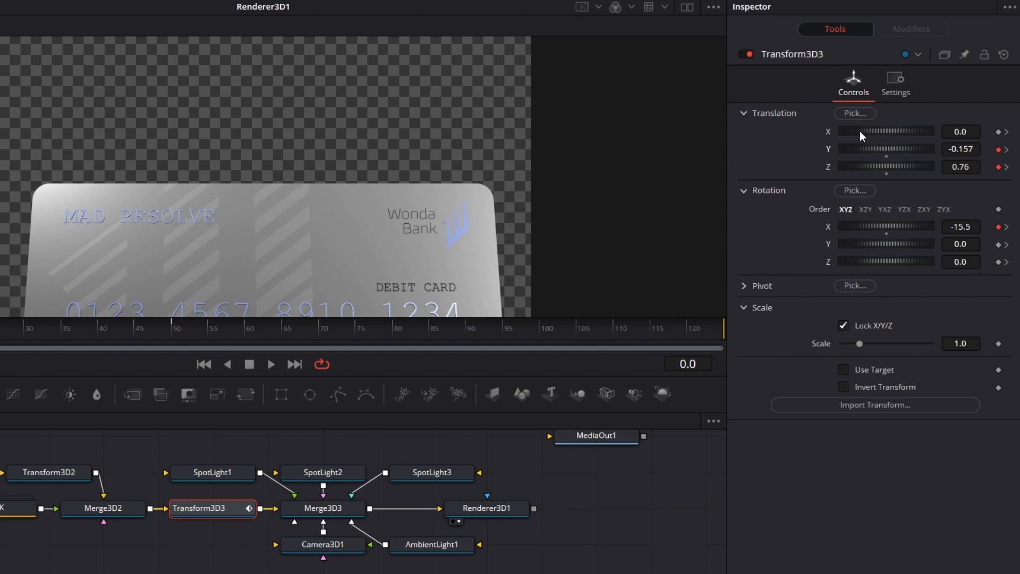
drag(860, 131, 873, 130)
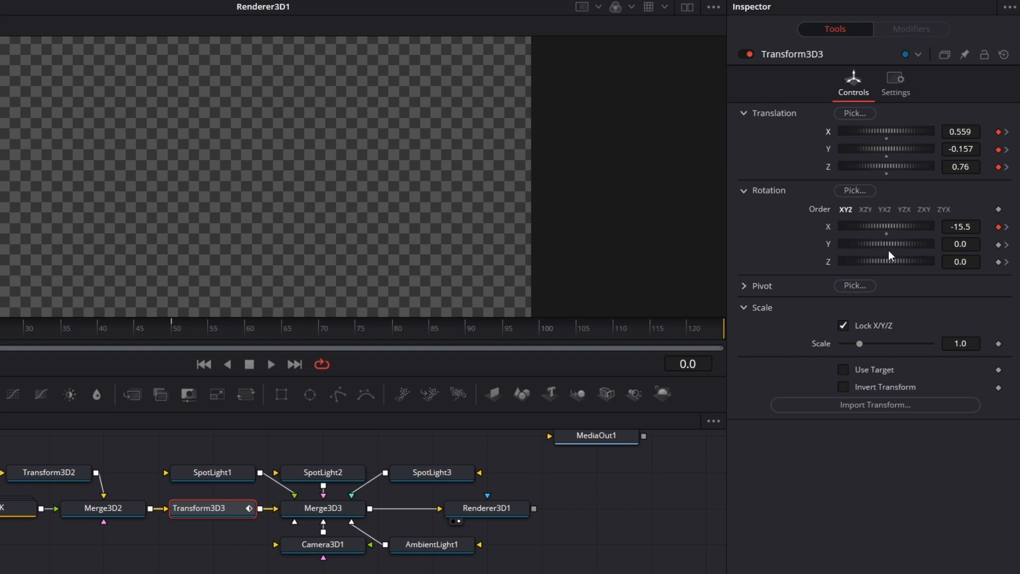
drag(905, 132, 876, 132)
drag(885, 244, 917, 244)
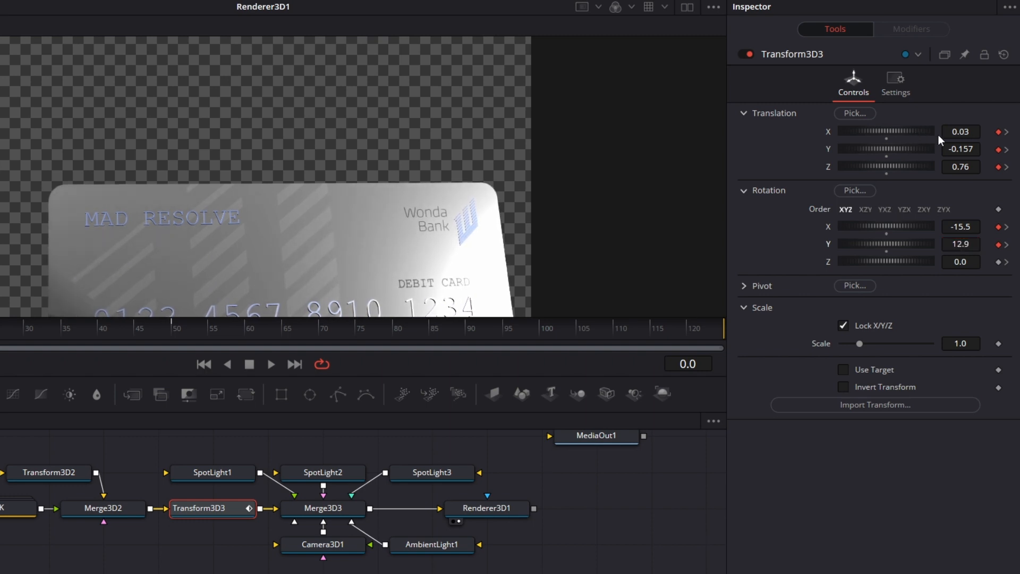
Step: Set Transform3D3's X translation to 0.533 at frame 0 and to 0 at frame 35
drag(955, 132, 1010, 133)
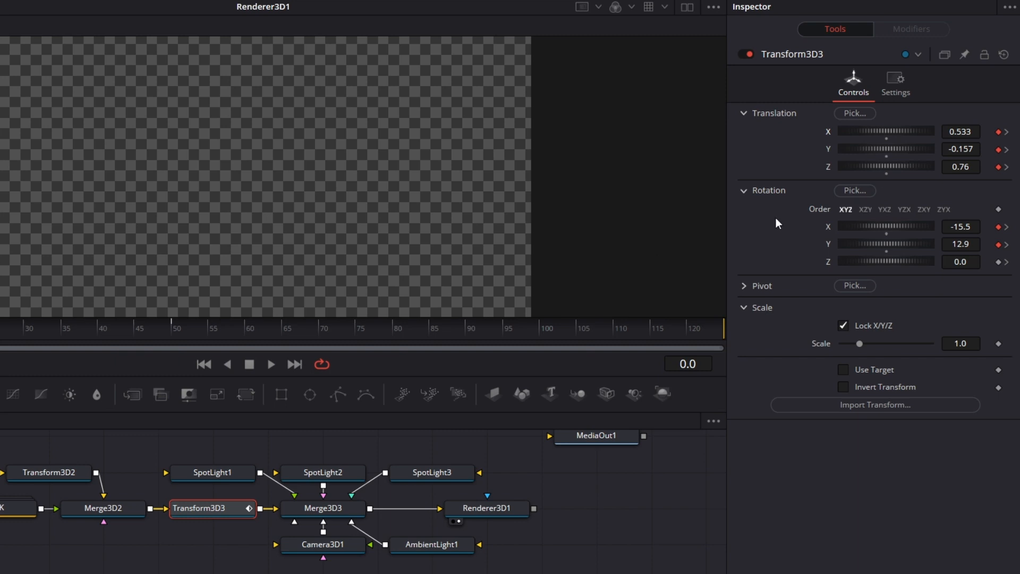
key(shift+Right)
click(61, 326)
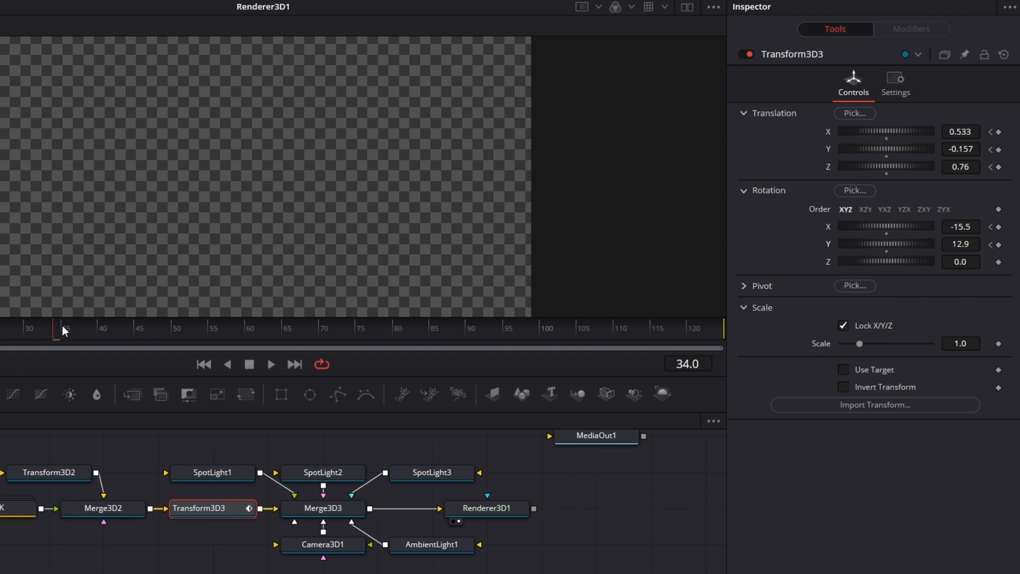
click(62, 325)
click(967, 131)
text(0)
key(Tab)
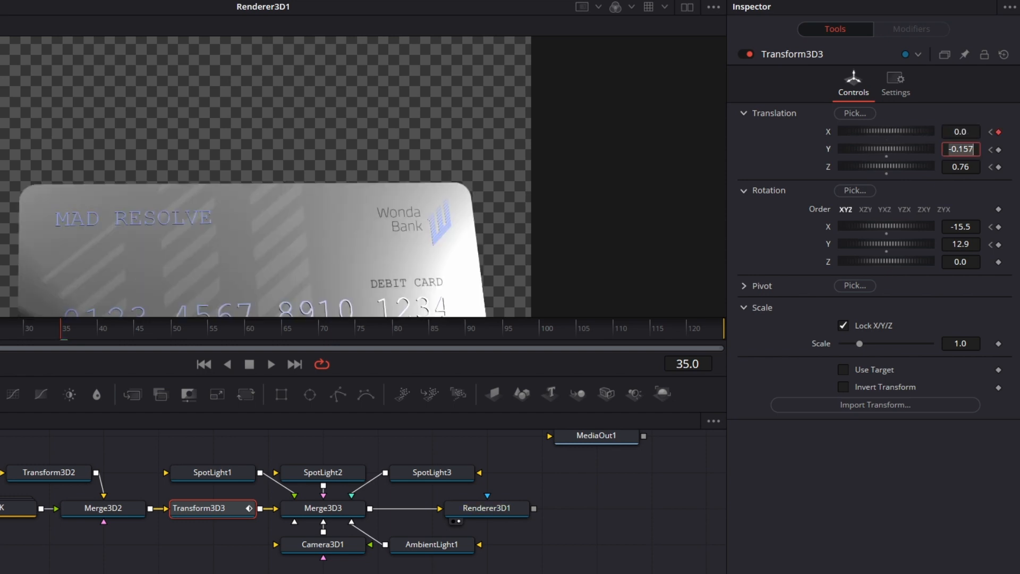
Step: Straighten the card at frame 35 by setting its Y rotation to 0
double_click(973, 246)
text(-3.4)
key(Return)
mouse_move(973, 244)
mouse_down()
mouse_move(935, 243)
mouse_move(992, 244)
mouse_up()
click(957, 244)
text(0)
key(Tab)
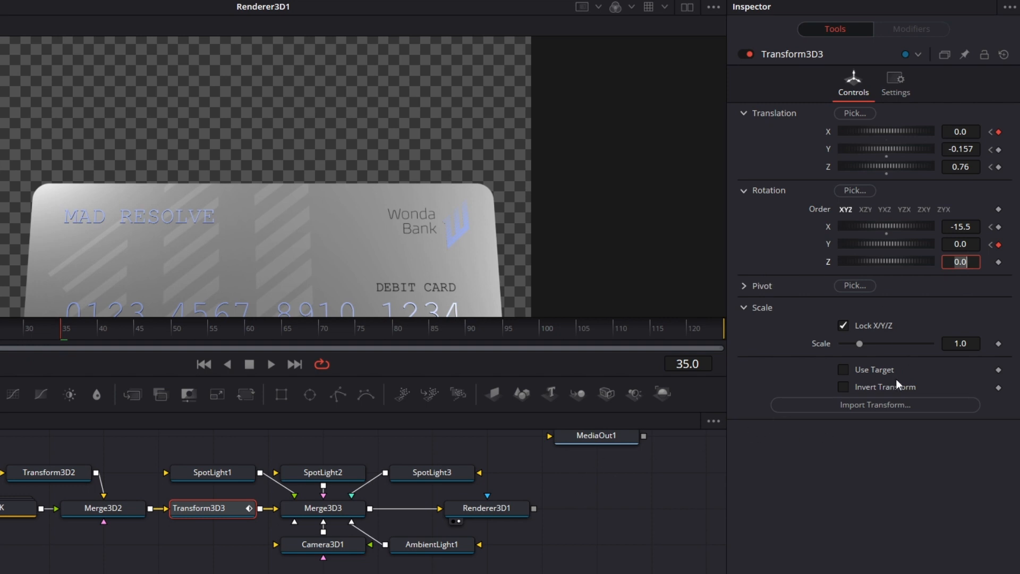
Step: At frame 35, raise the card to Y translation -0.005 and move it back to Z translation 0.2
click(961, 148)
text(-0.149)
key(Return)
mouse_move(961, 149)
mouse_down()
mouse_move(1019, 149)
mouse_move(961, 160)
mouse_up()
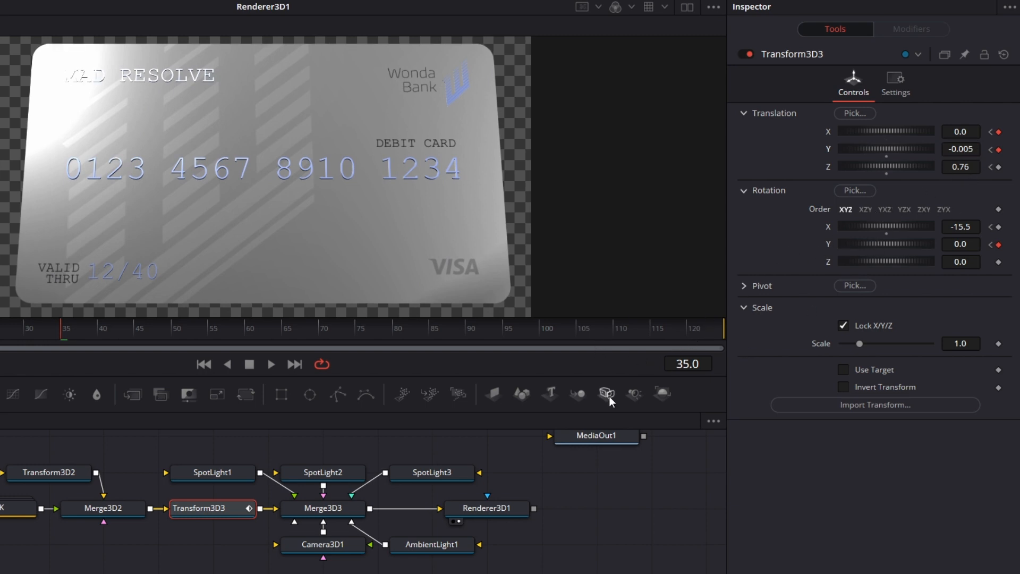
click(974, 168)
click(775, 158)
drag(966, 170, 913, 170)
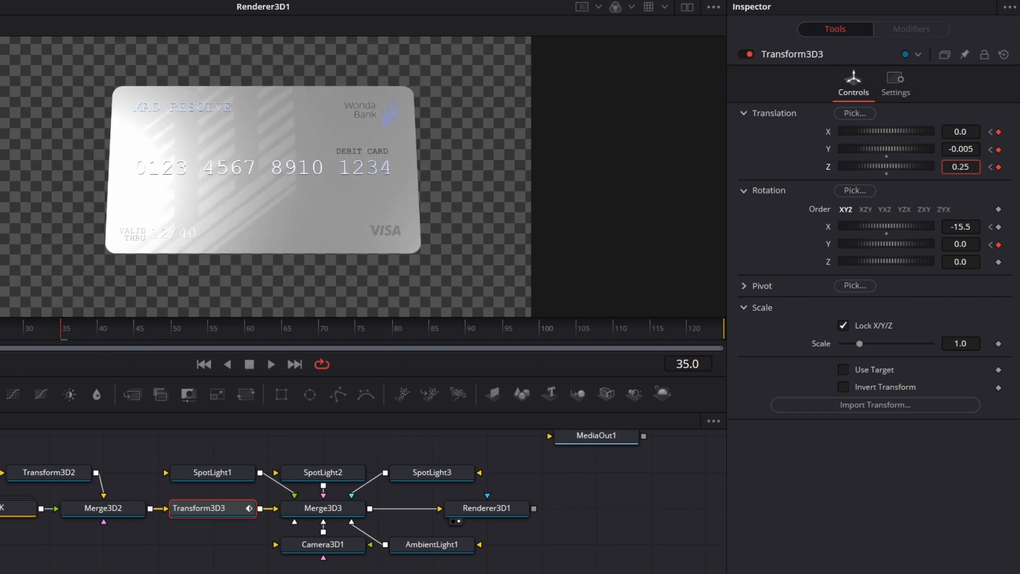
click(975, 170)
key(BackSpace)
key(Tab)
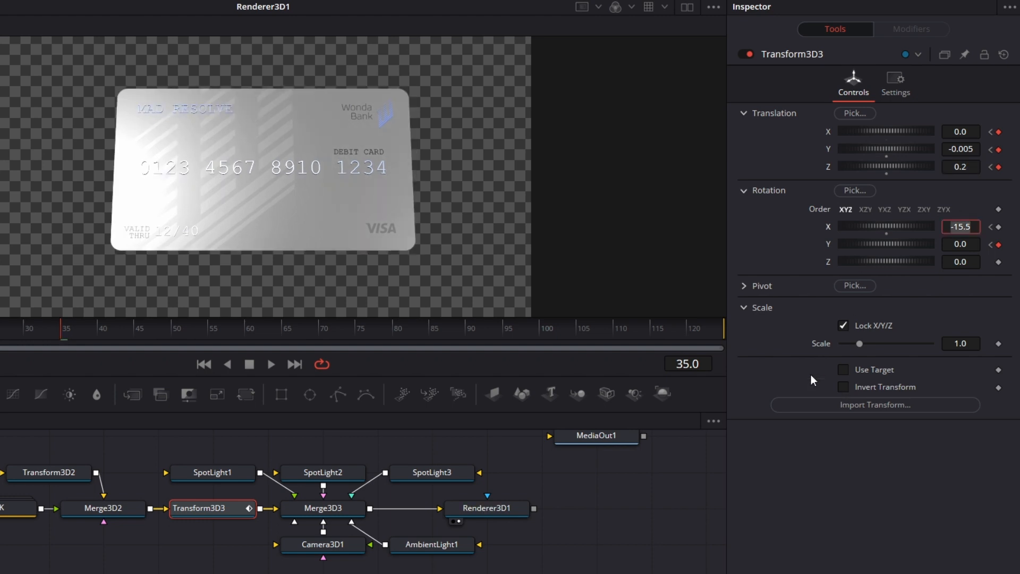
Step: Set the card's X rotation to 2.4 at frame 35 and play the animation from frame 0
key(Return)
drag(969, 227, 1019, 228)
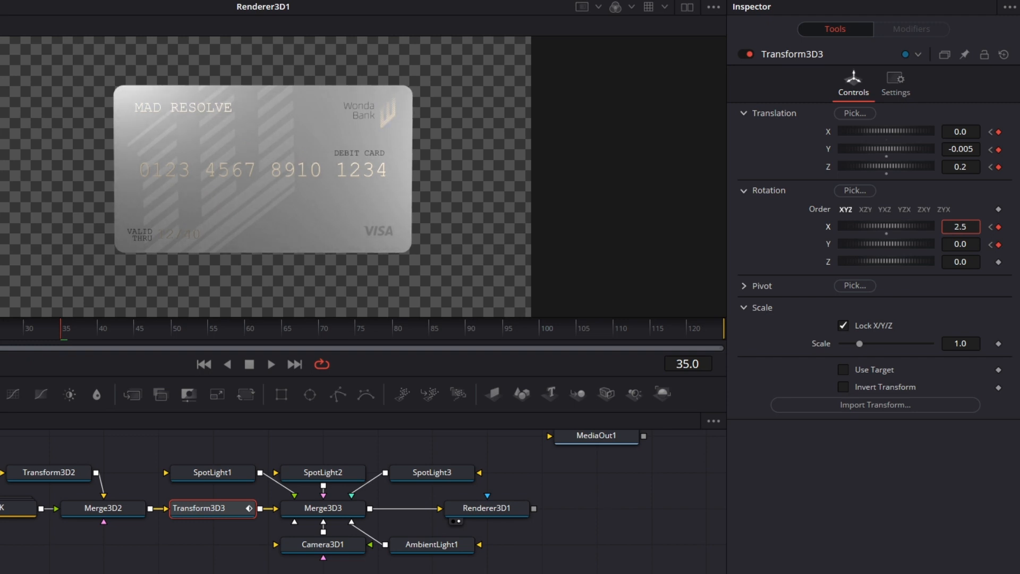
click(970, 227)
click(702, 494)
key(Home)
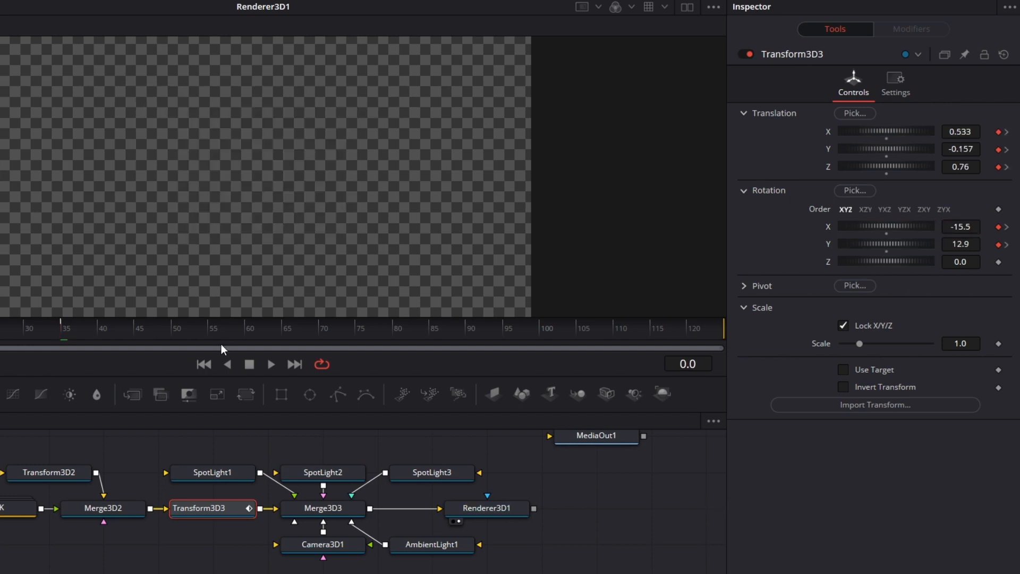
click(271, 364)
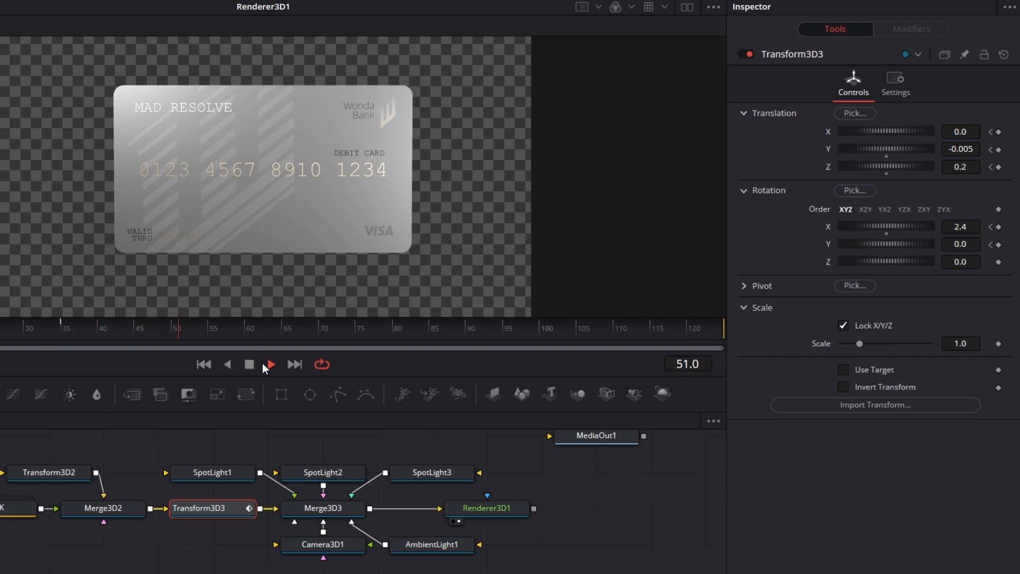
click(248, 364)
click(642, 511)
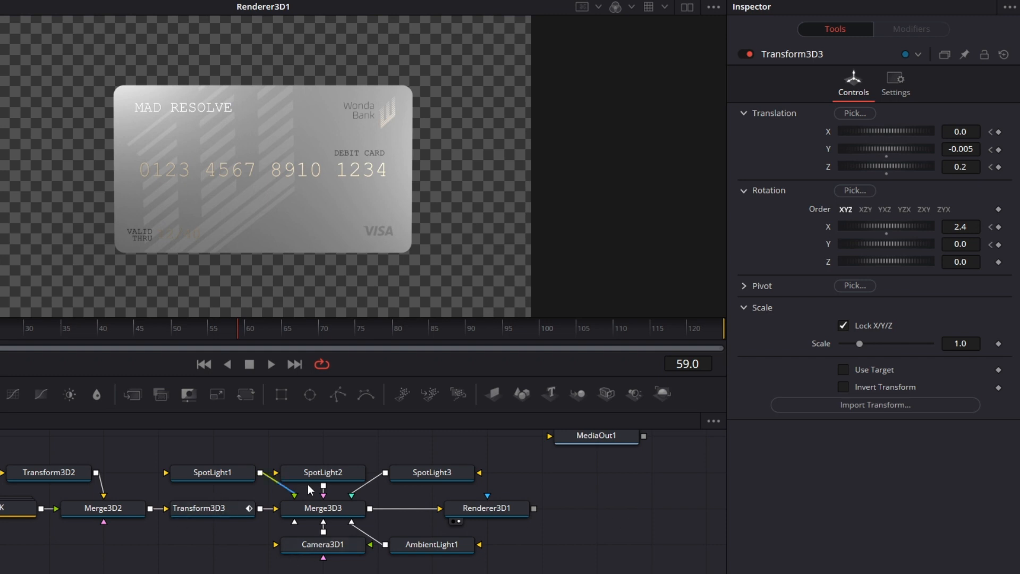
Step: Smooth all of Transform3D3's keyframe curves in the Spline editor and play the animation again from frame 0
click(187, 508)
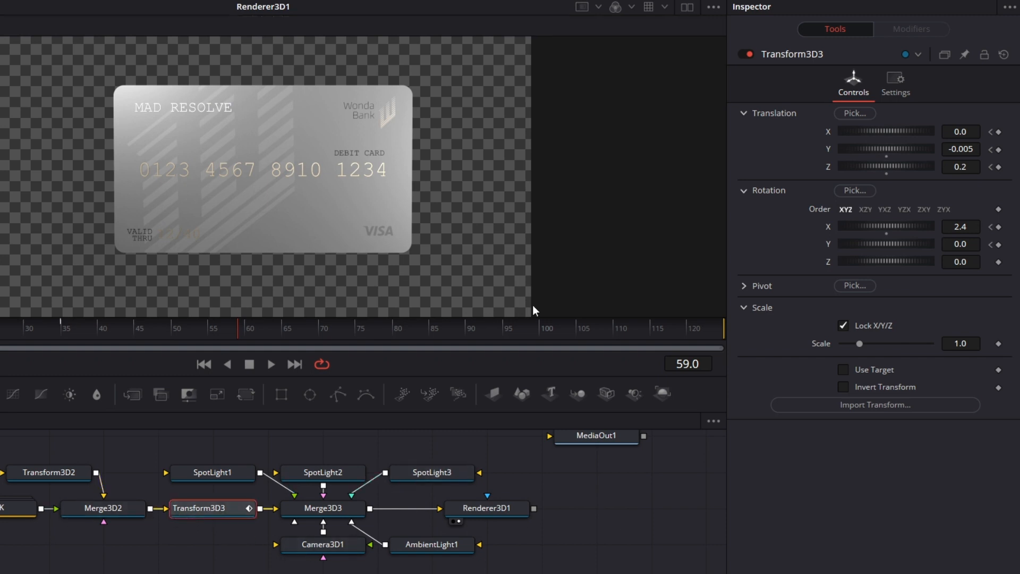
key(F8)
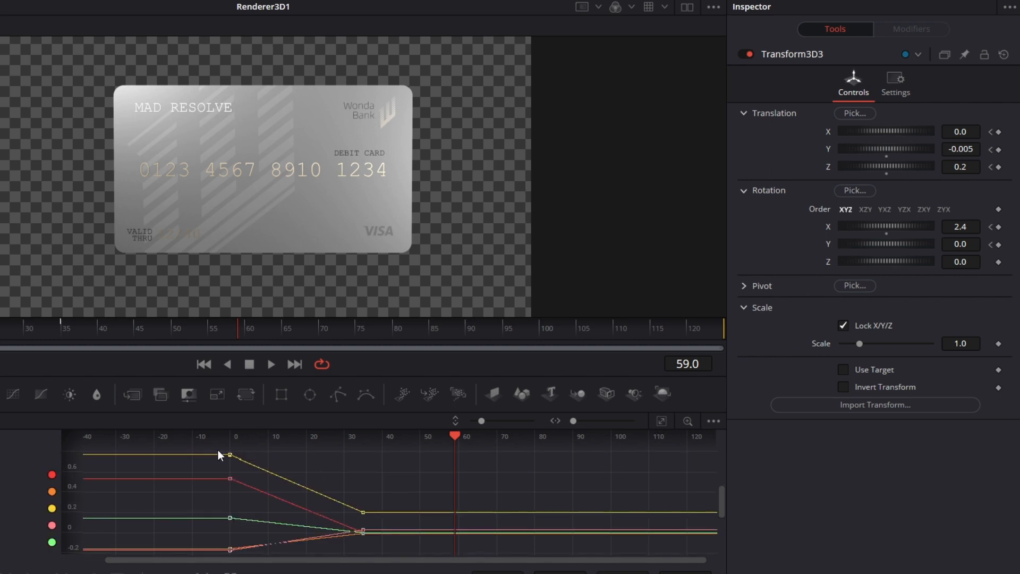
key(ctrl+a)
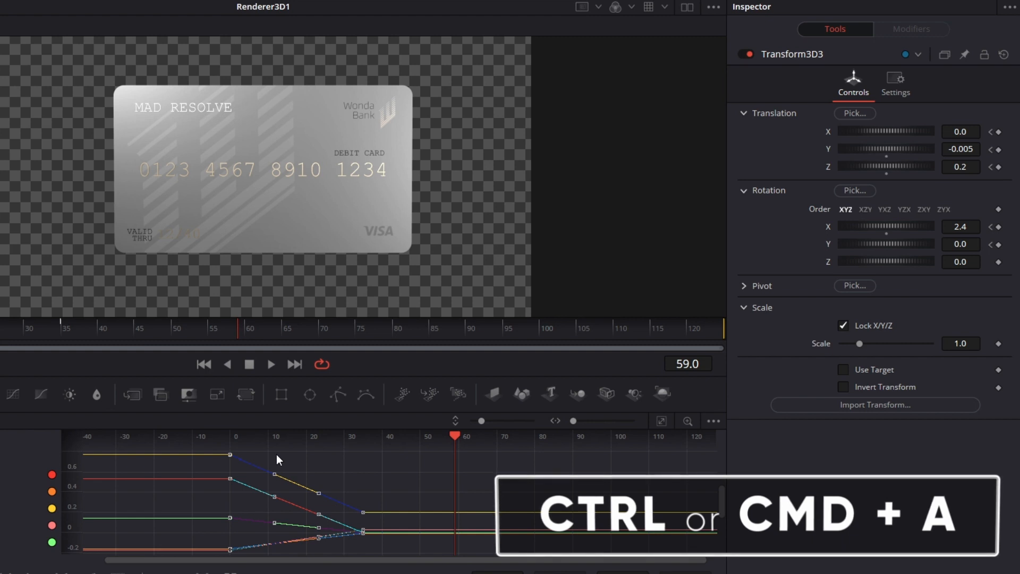
key(s)
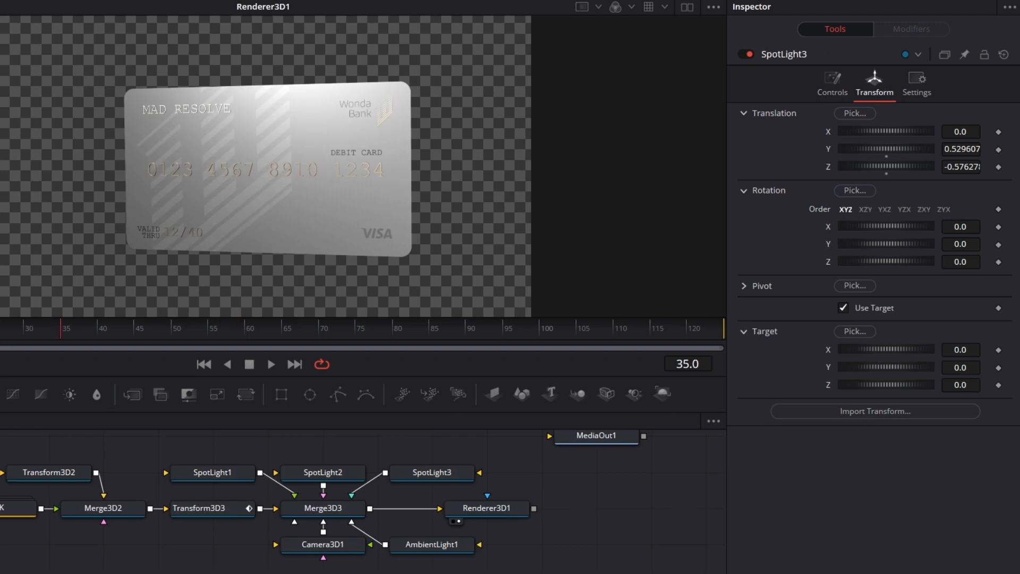
click(0, 328)
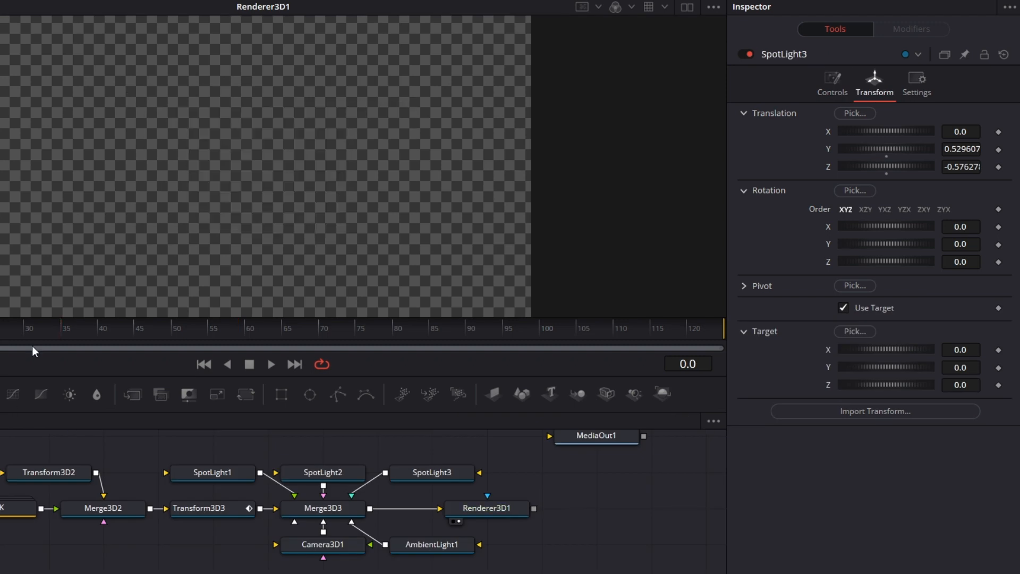
click(273, 363)
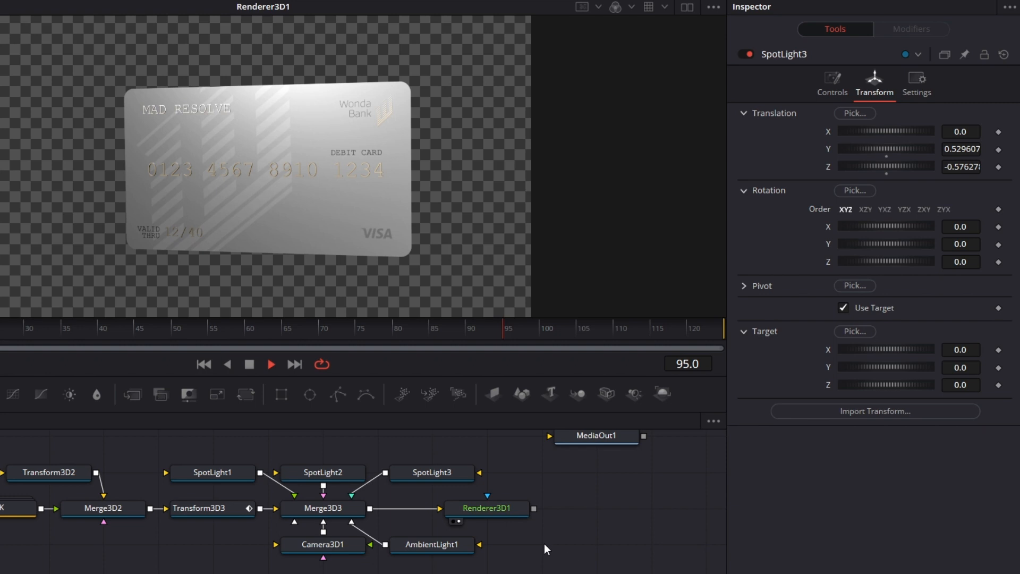
click(249, 364)
Step: Make Transform3D3's Y rotation keyframes repeat as a ping-pong loop in the Spline editor and play the result from frame 0
click(199, 511)
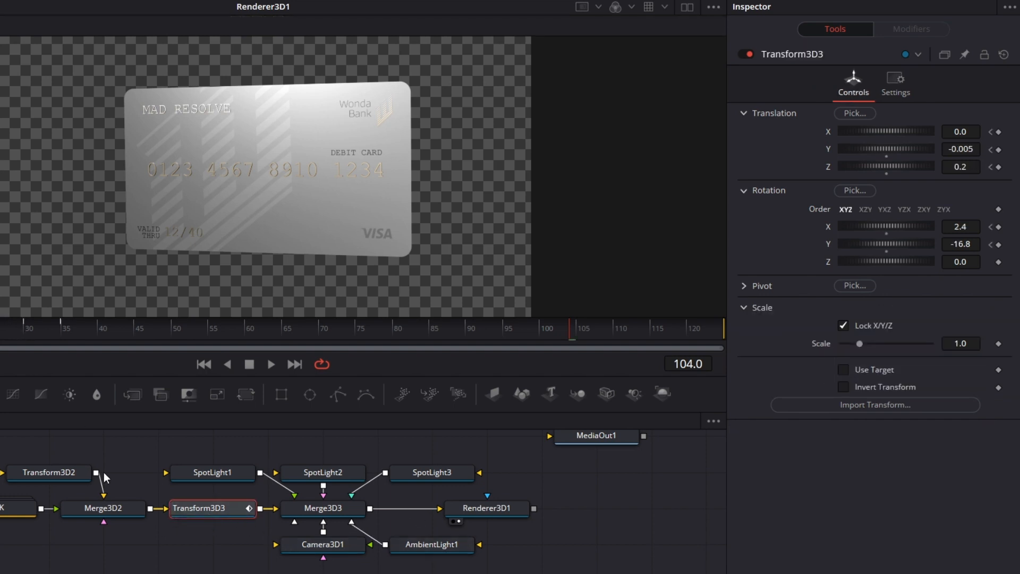
click(25, 334)
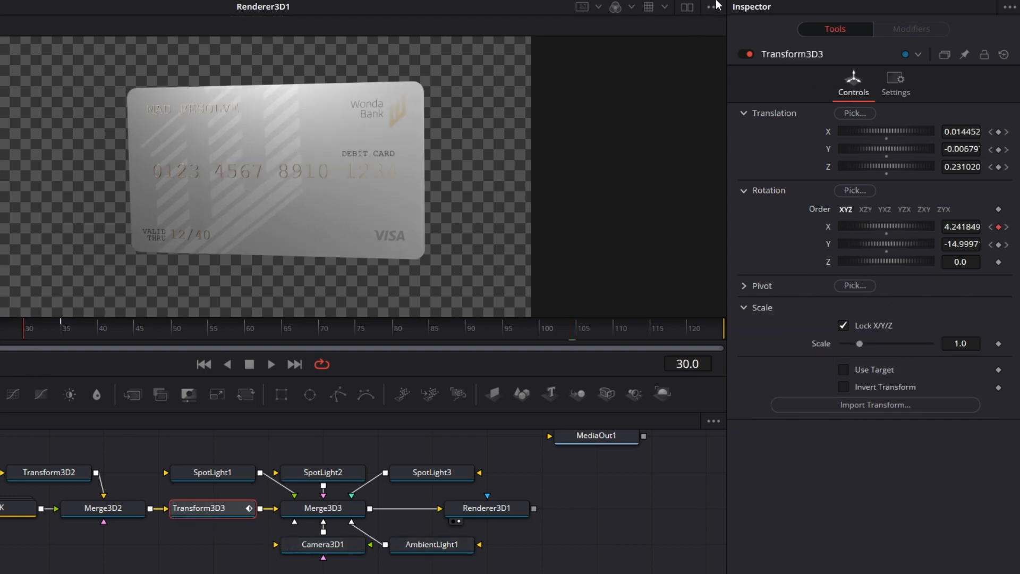
key(F8)
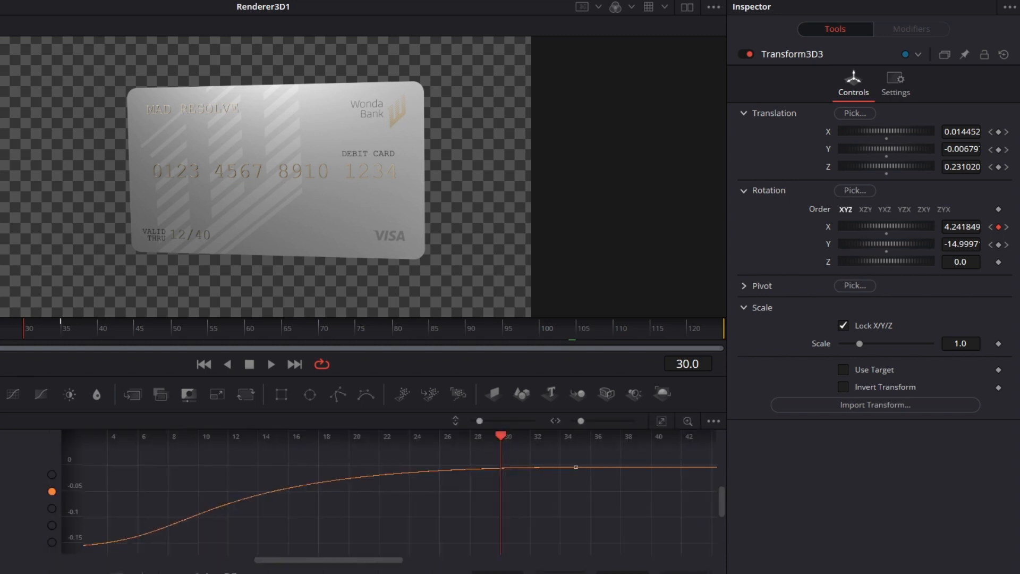
click(52, 542)
drag(499, 492, 530, 495)
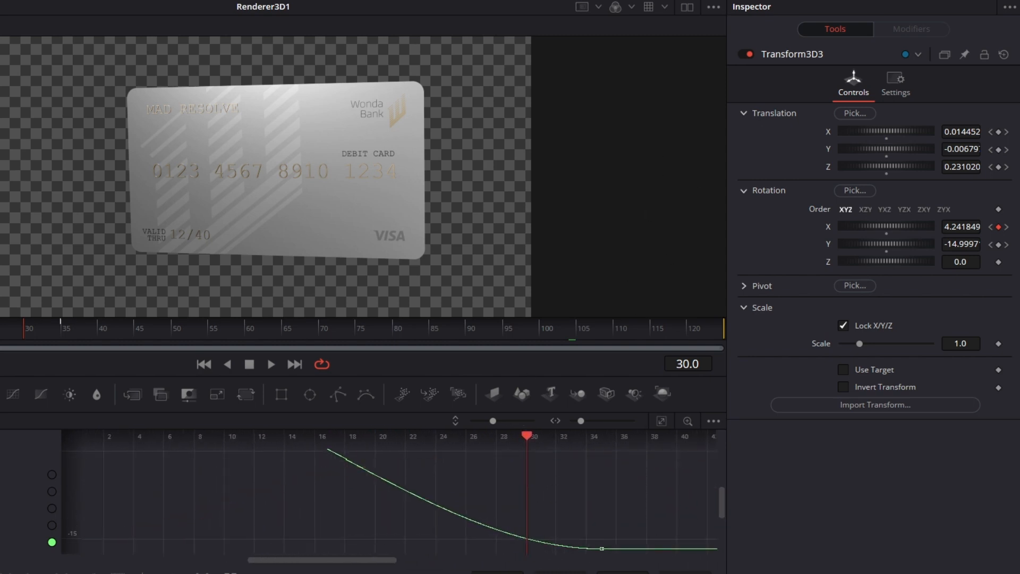
click(662, 421)
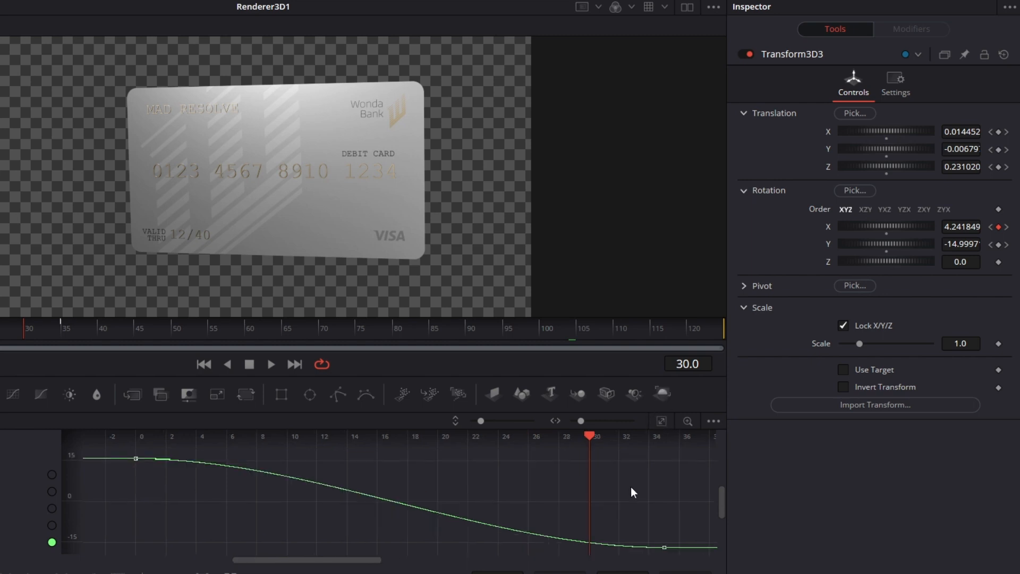
drag(124, 450, 669, 569)
key(ctrl+i)
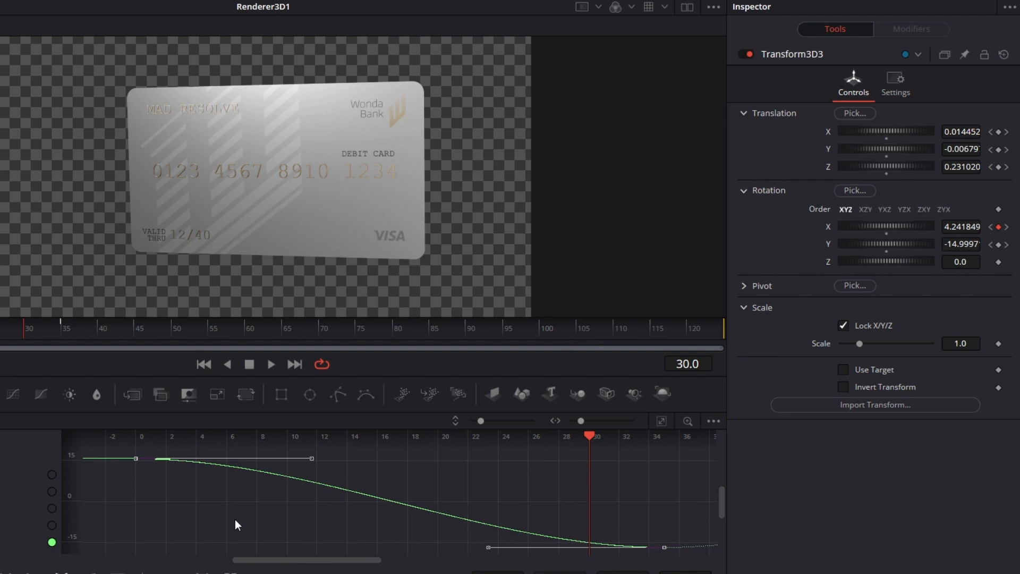
click(204, 364)
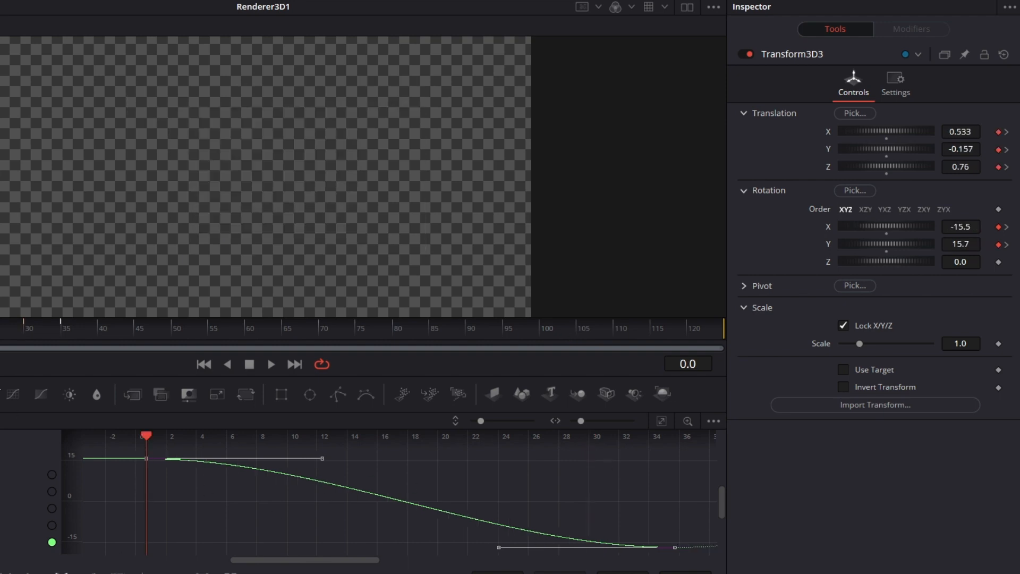
click(271, 364)
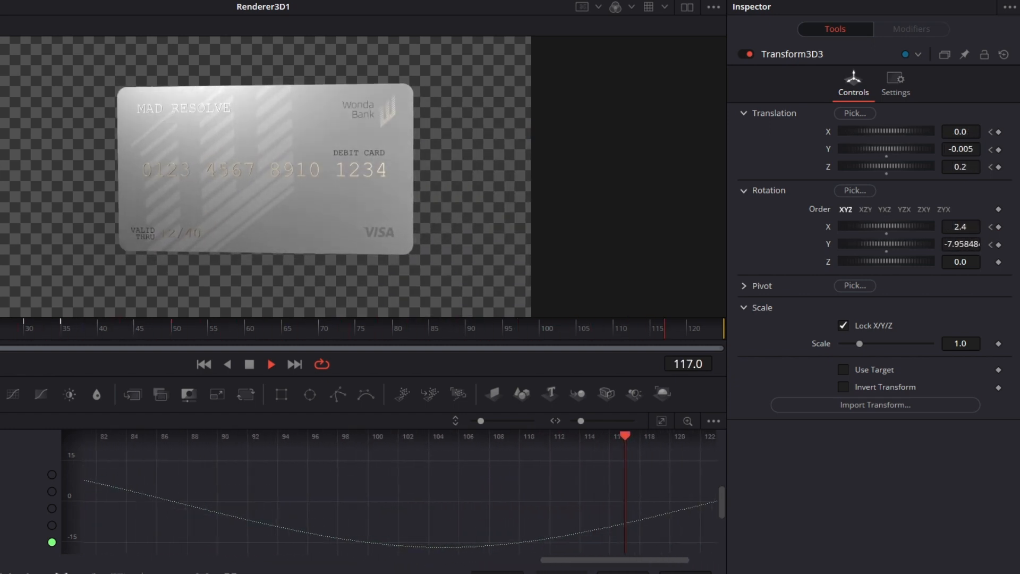
click(248, 365)
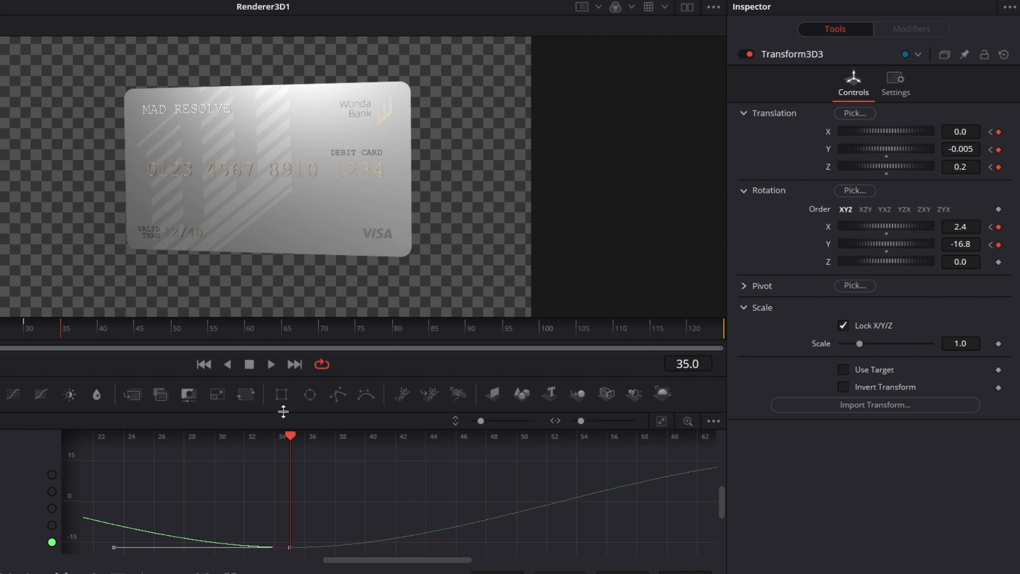
Step: Enlarge the Spline editor and stretch the Y rotation keyframes in time so the last one falls on frame 60
drag(283, 412, 284, 360)
click(662, 369)
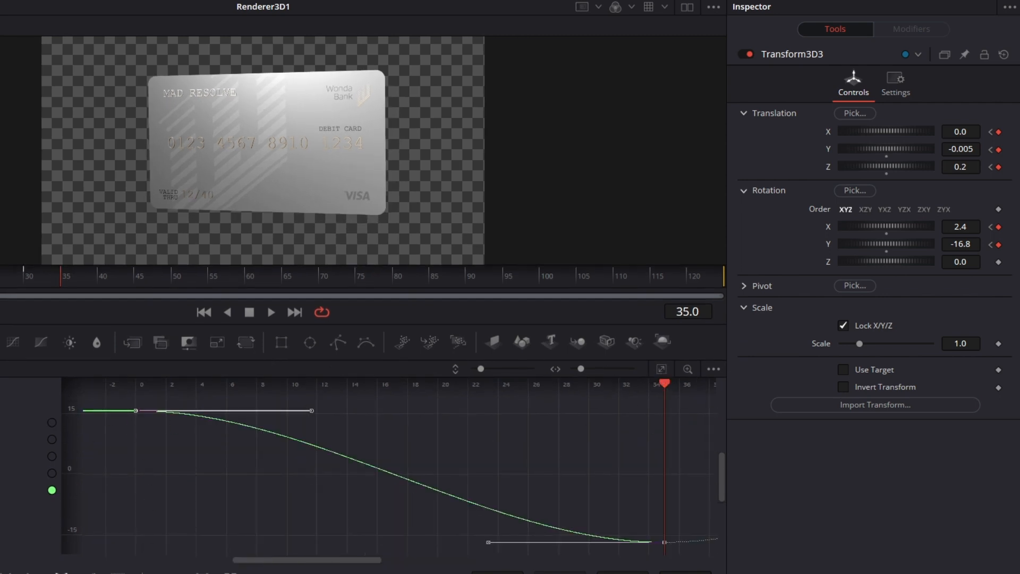
key(shift+b)
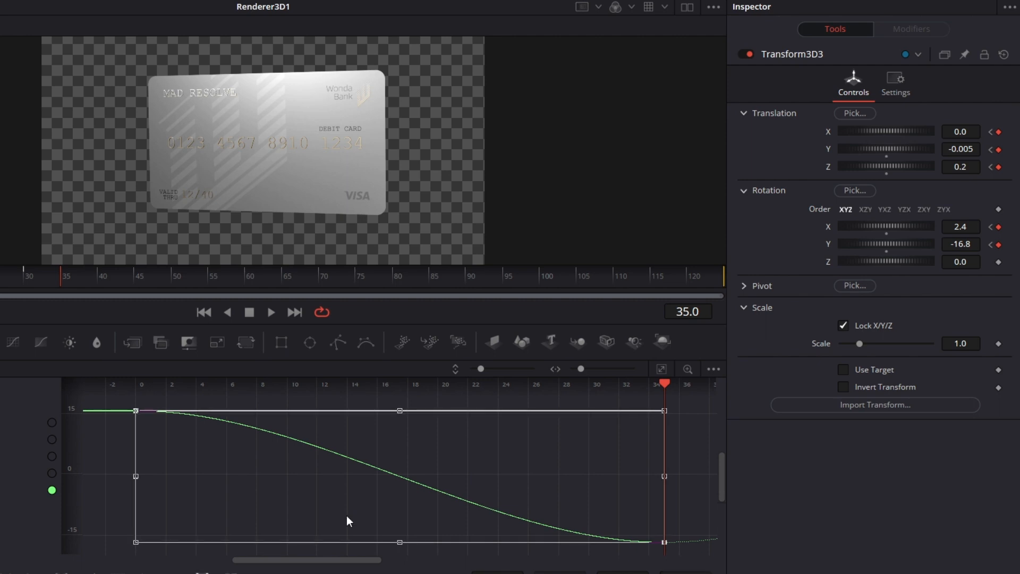
drag(579, 492, 378, 483)
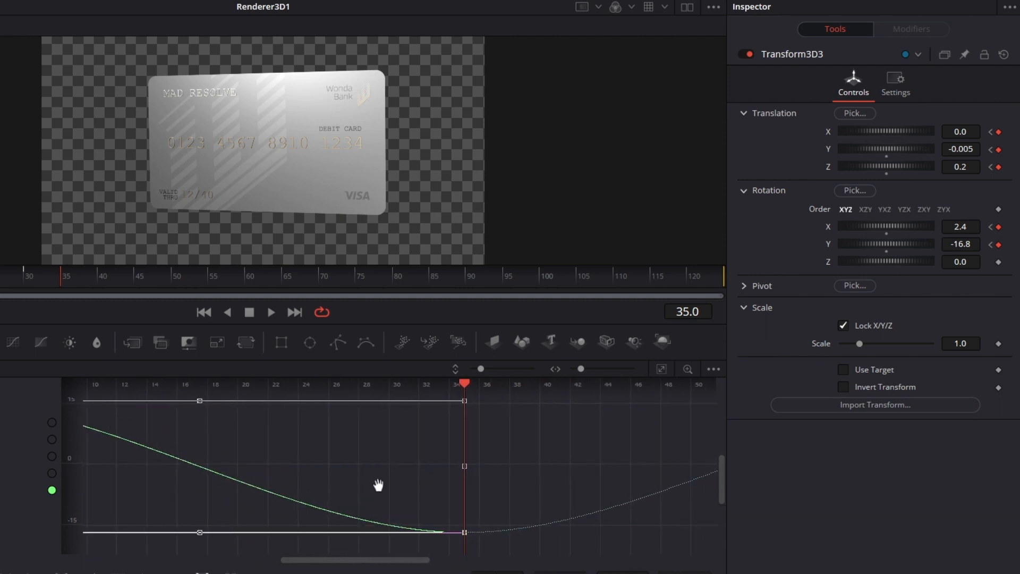
drag(579, 369, 573, 370)
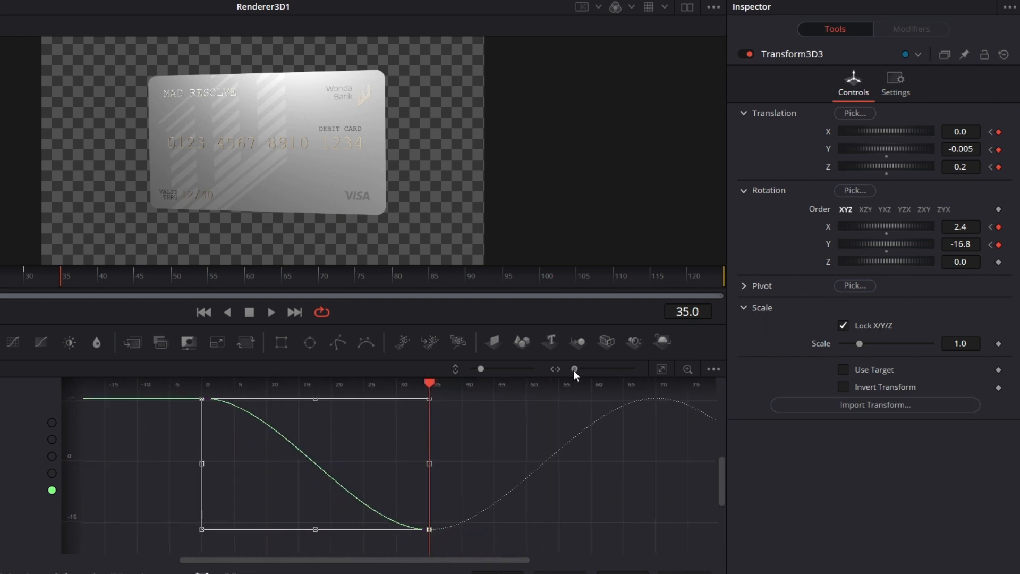
drag(427, 463, 563, 471)
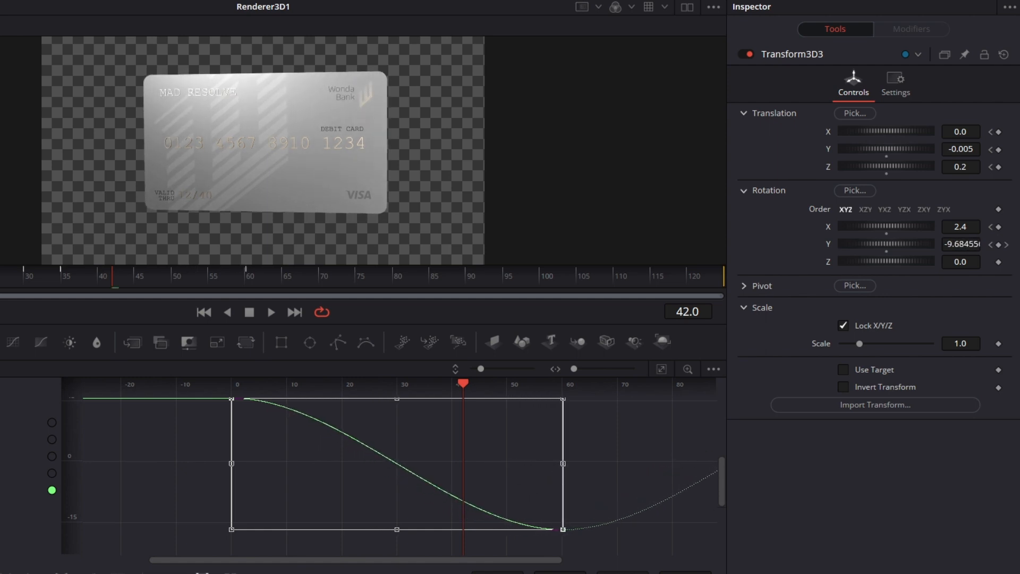
Step: Play the slowed rotation from frame 0, scrub back to frame 16, and return to the node graph
key(Home)
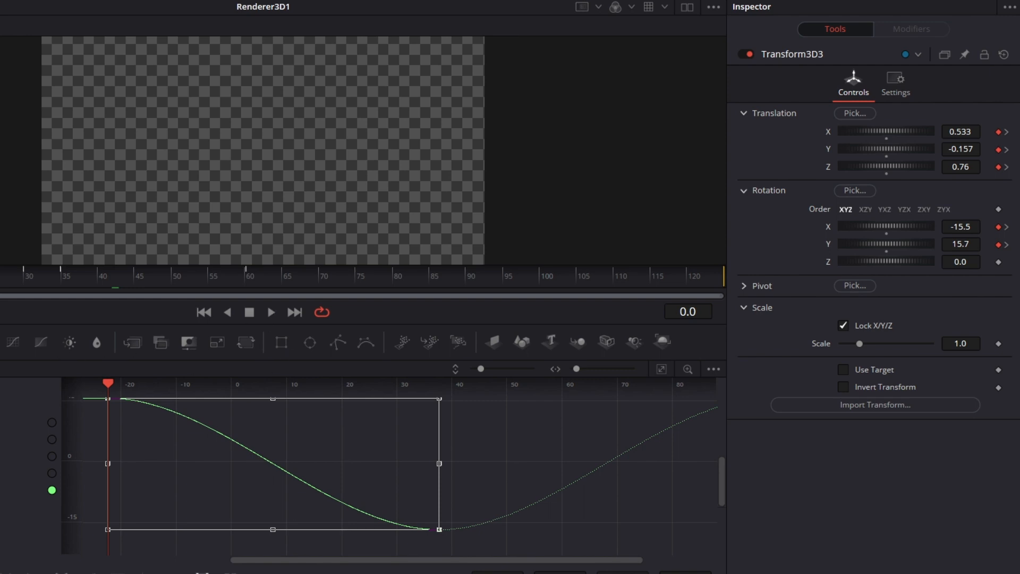
key(space)
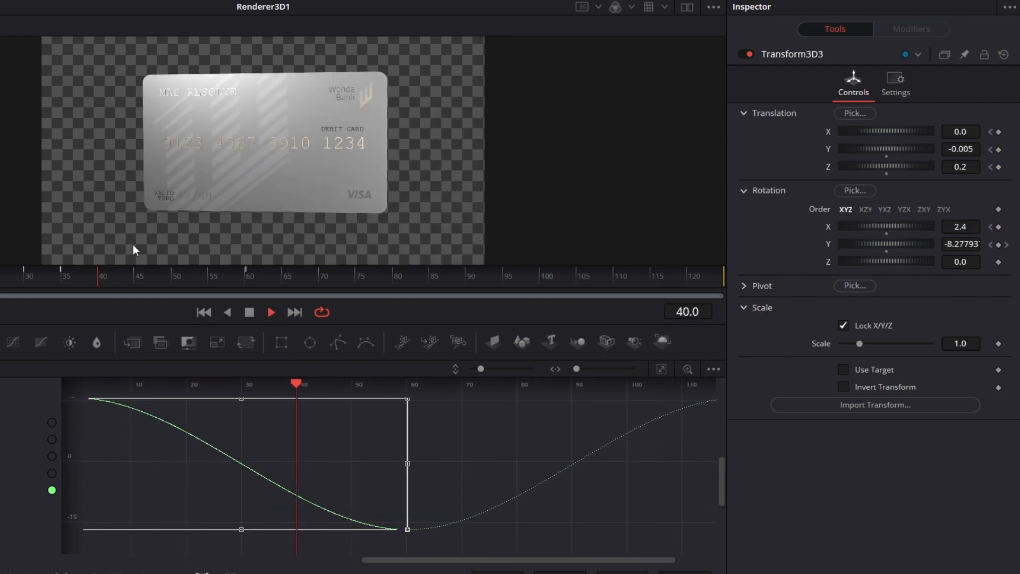
click(249, 313)
drag(187, 290, 0, 287)
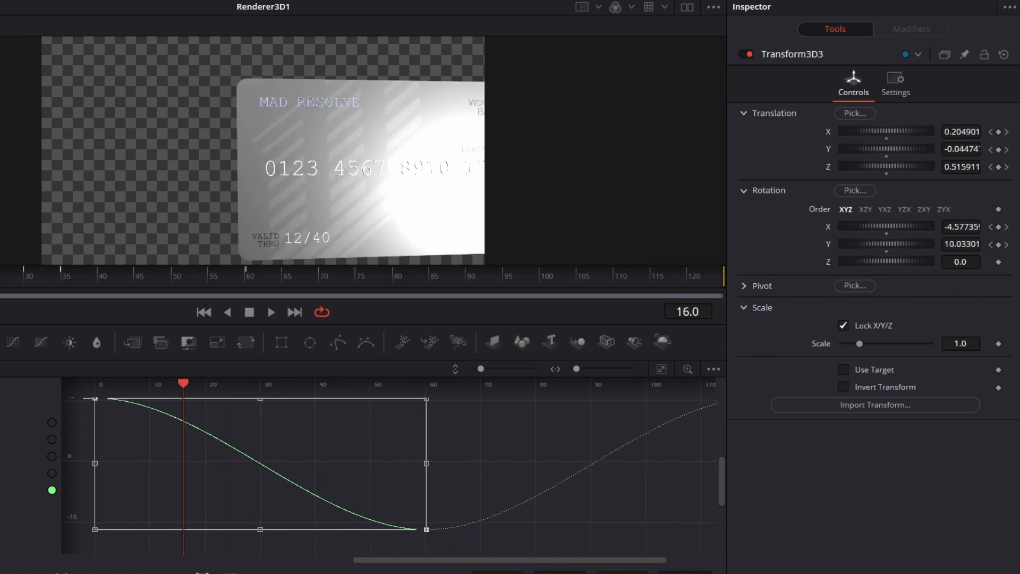
key(F5)
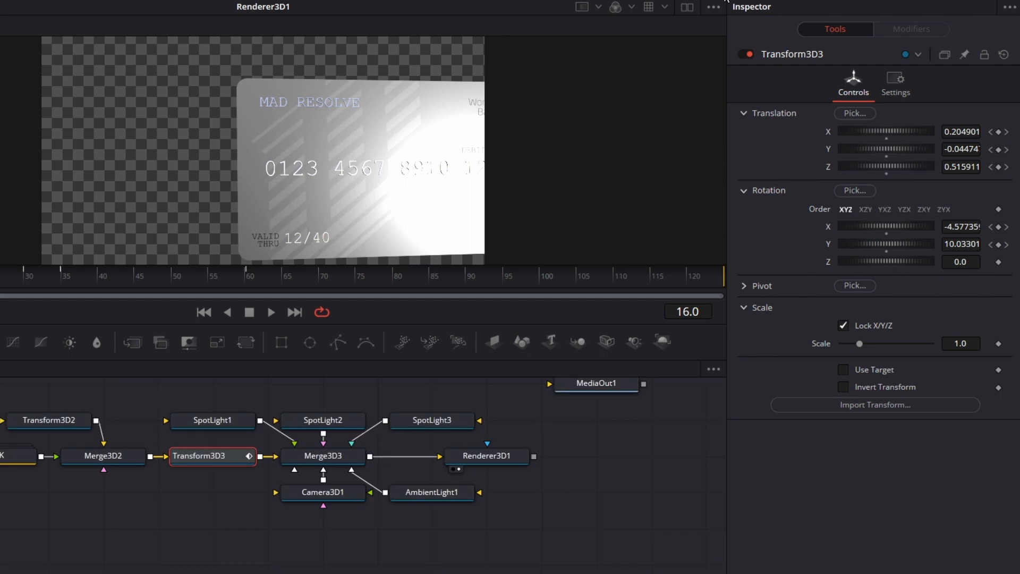
Step: Lower SpotLight2's intensity to 0.14 and play the animation from the first frame
click(338, 422)
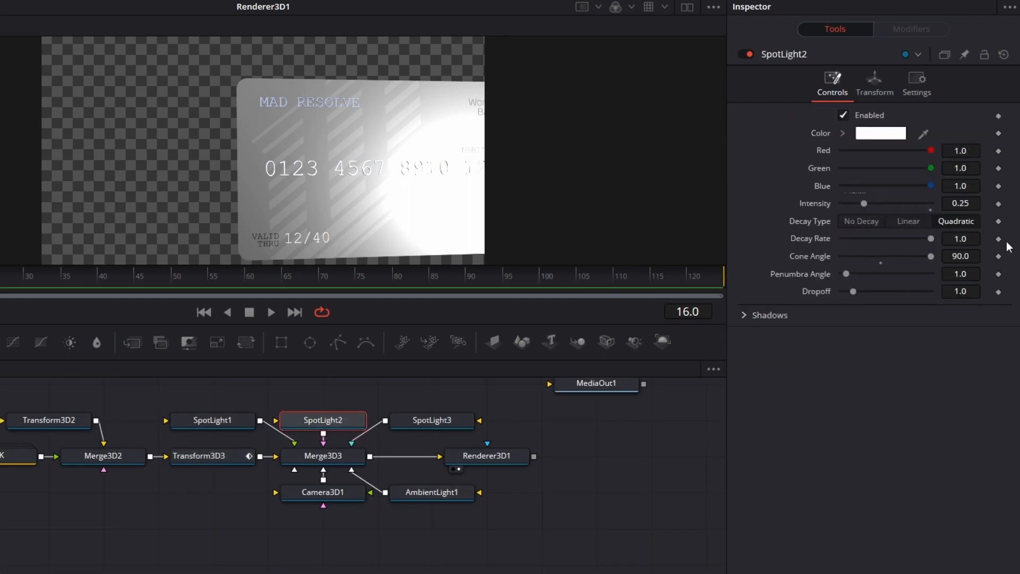
drag(961, 203, 949, 203)
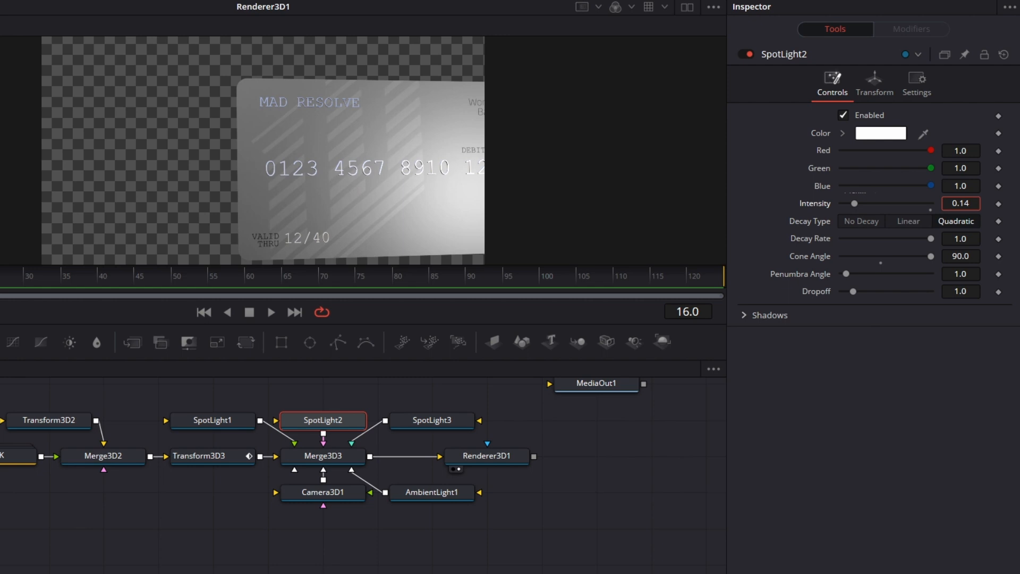
click(975, 205)
key(Return)
key(Home)
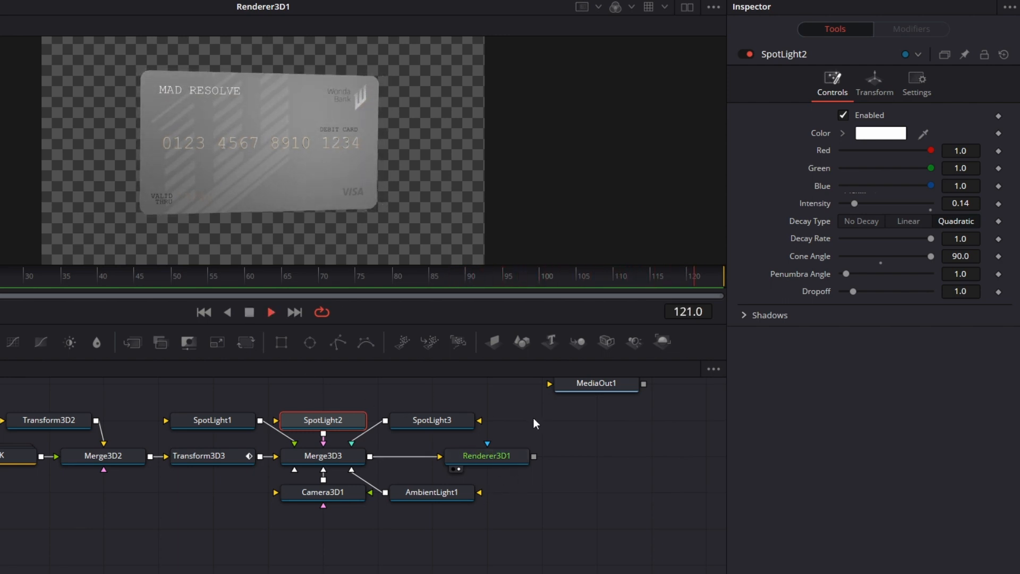
click(249, 312)
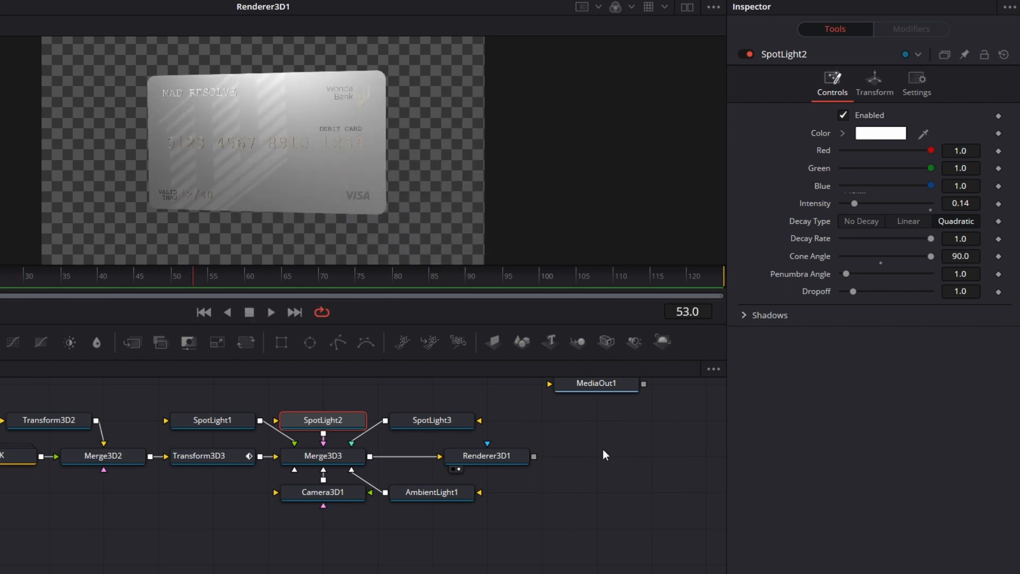
Step: Add a Text node after Renderer3D1 and merge it over the rendered card
drag(603, 455, 419, 482)
click(327, 483)
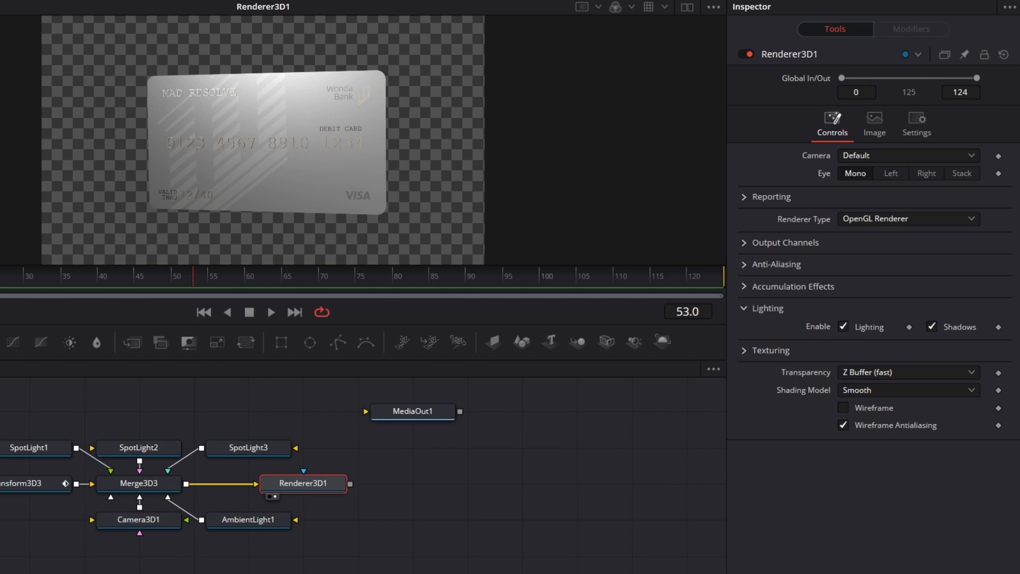
click(413, 454)
drag(462, 448, 351, 481)
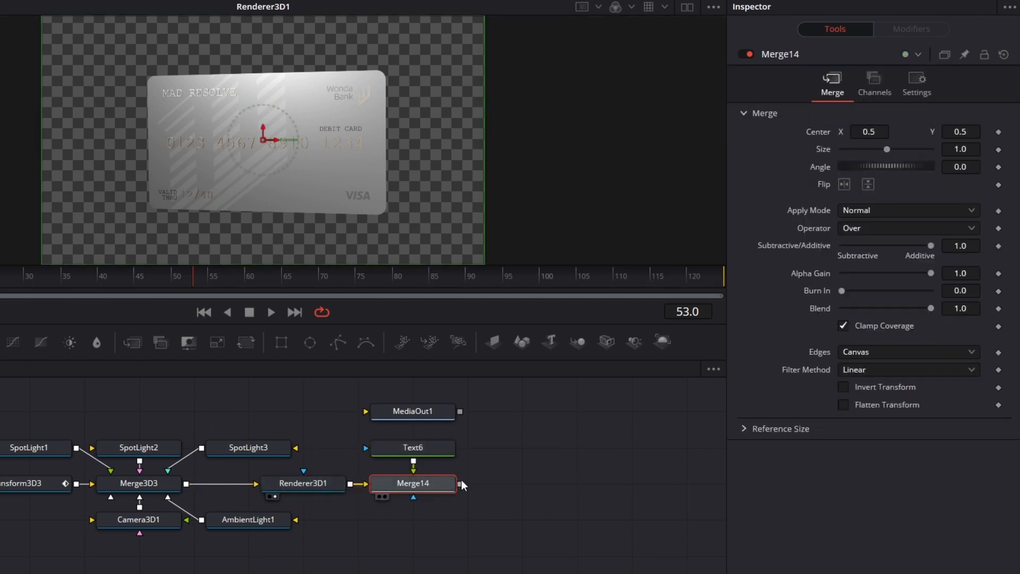
Step: Enter "Secure. Zero fees. Hassle free." as the text of the Text6 node
click(435, 450)
click(796, 181)
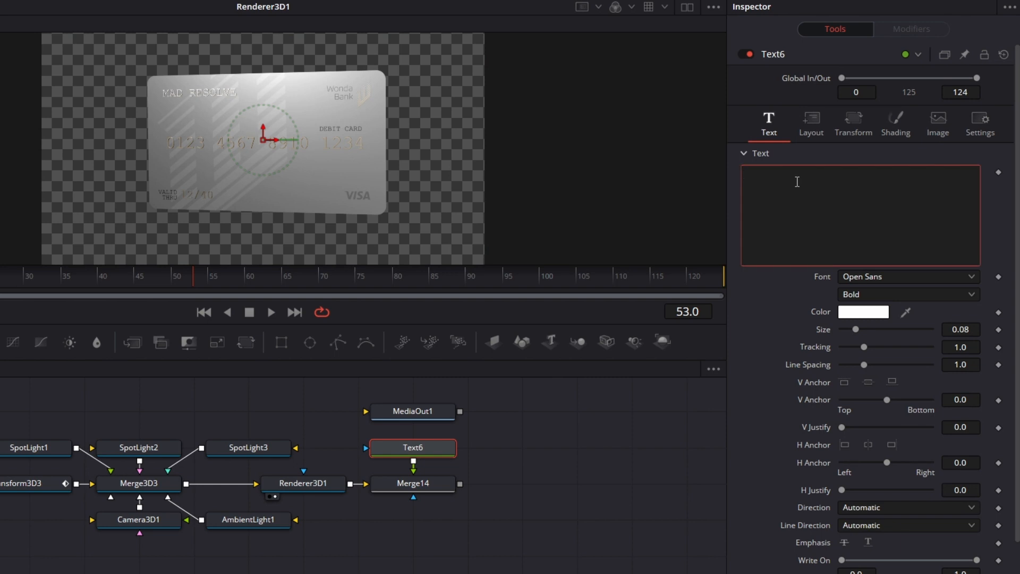
text(Secu)
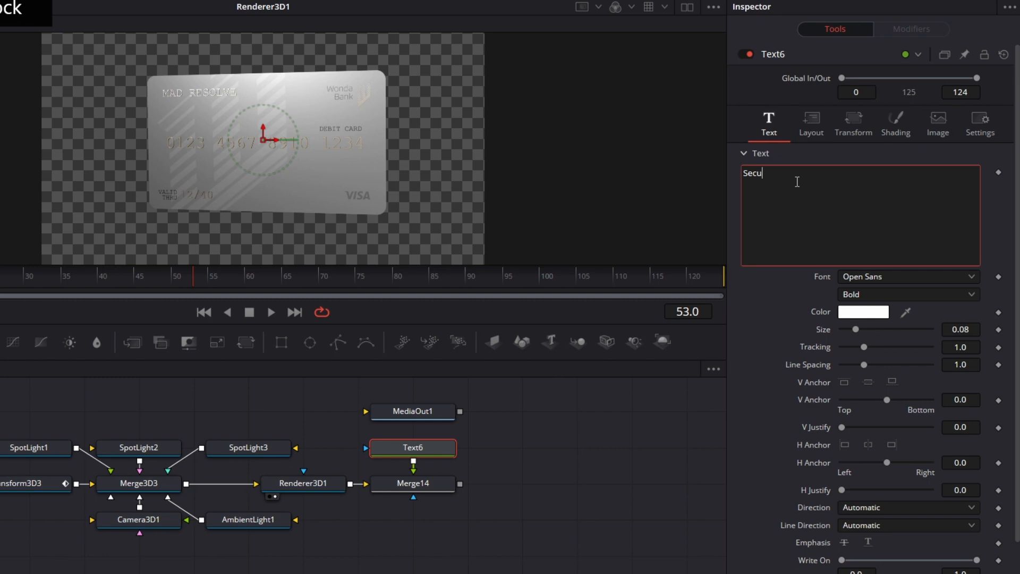
text(re.)
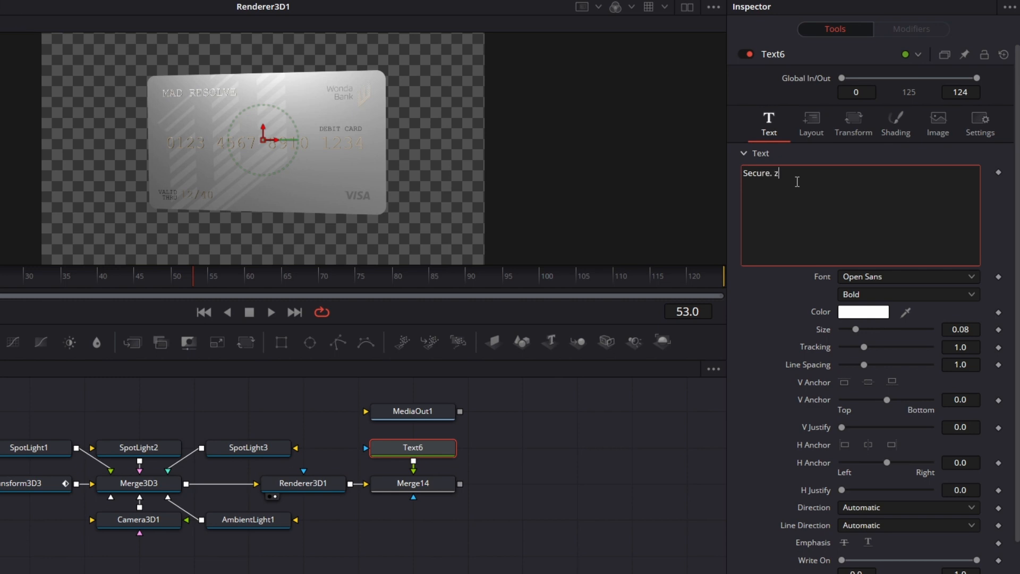
text( Zero fe)
text(es. )
text(Zeroo)
key(BackSpace)
key(BackSpace)
key(BackSpace)
key(BackSpace)
key(BackSpace)
text(No hassles)
key(BackSpace)
key(BackSpace)
key(BackSpace)
key(BackSpace)
key(BackSpace)
key(BackSpace)
key(BackSpace)
key(BackSpace)
key(BackSpace)
text(Gassle free)
key(Left)
key(Left)
key(Left)
key(Left)
key(Left)
key(Left)
key(Left)
key(BackSpace)
text(H)
click(876, 180)
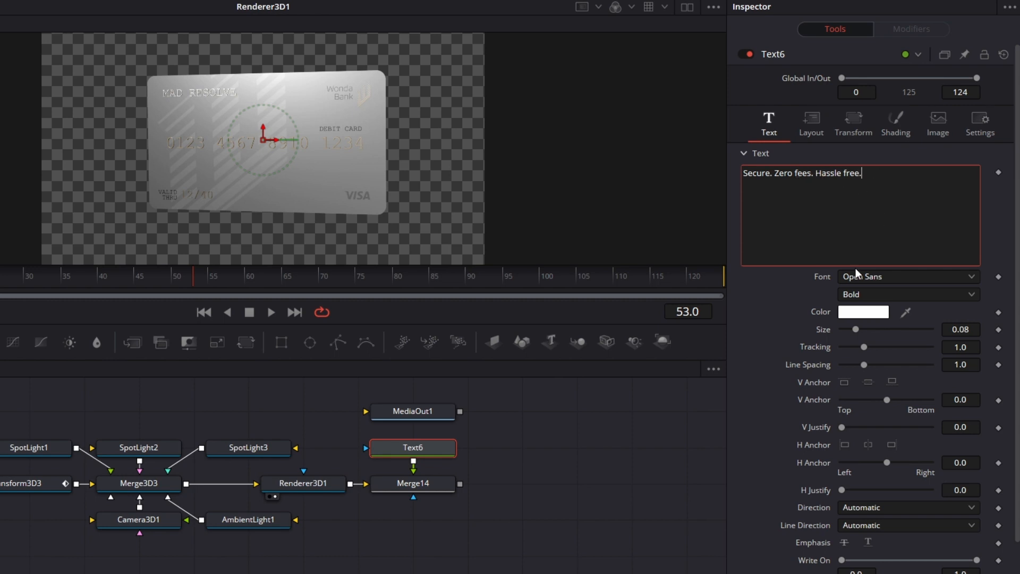
click(520, 456)
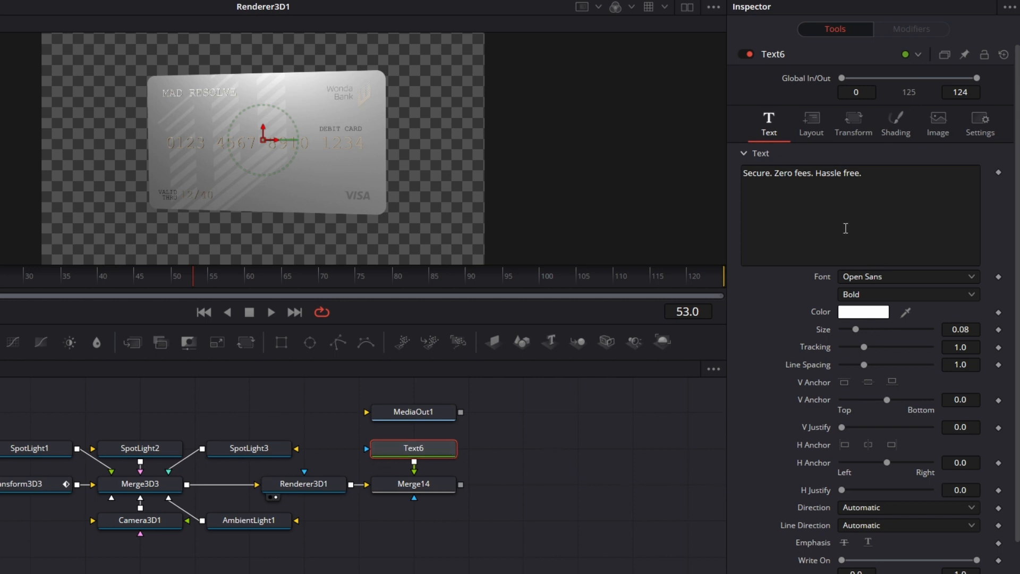
Step: Attach a modifier to Text6's text and show Merge14 in the viewer
right_click(845, 203)
click(919, 265)
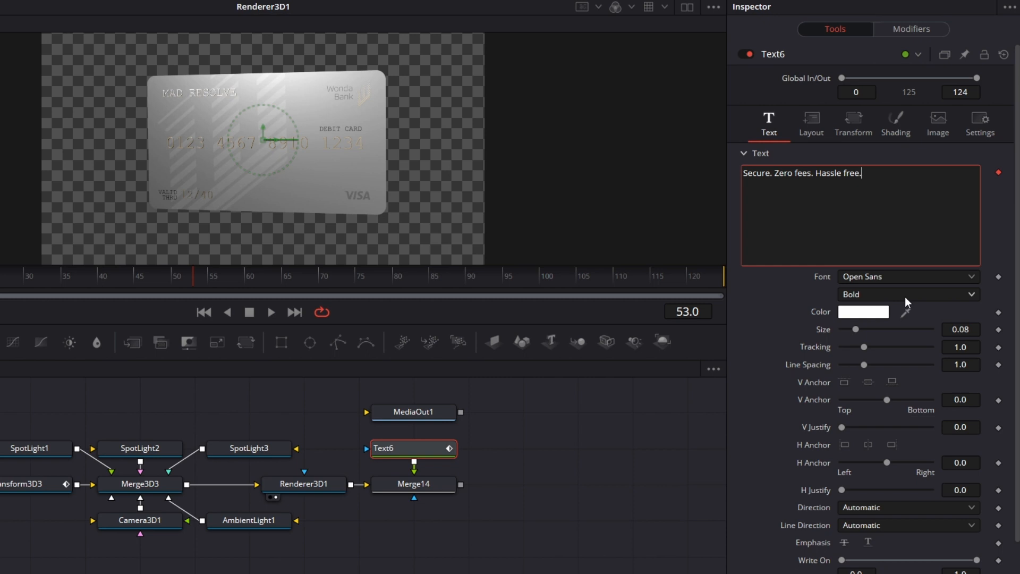
mouse_move(439, 471)
click(380, 497)
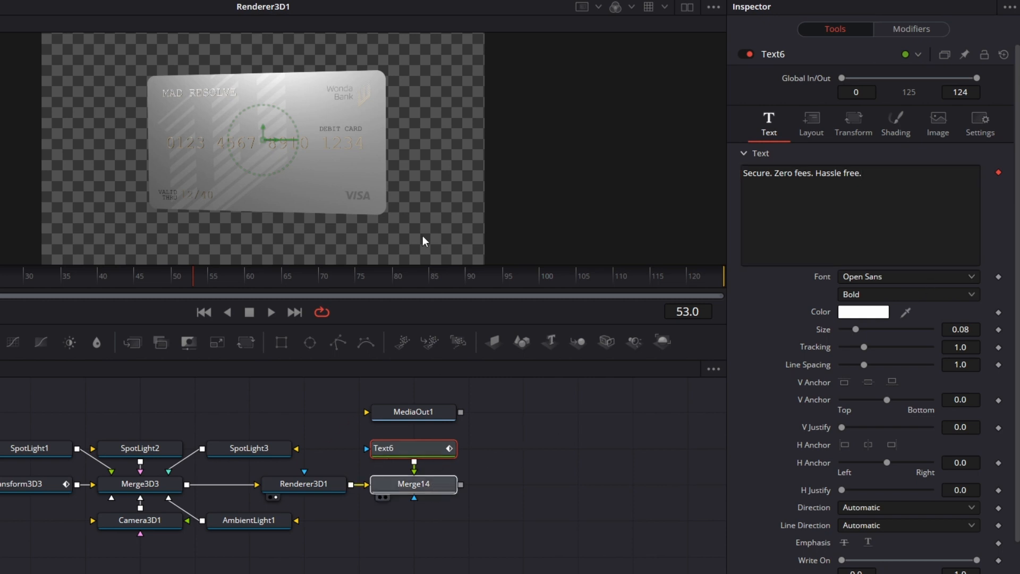
Step: Format the tagline in AkcelerA-Light at size 0.03 and move it just below the card, centred horizontally
click(933, 276)
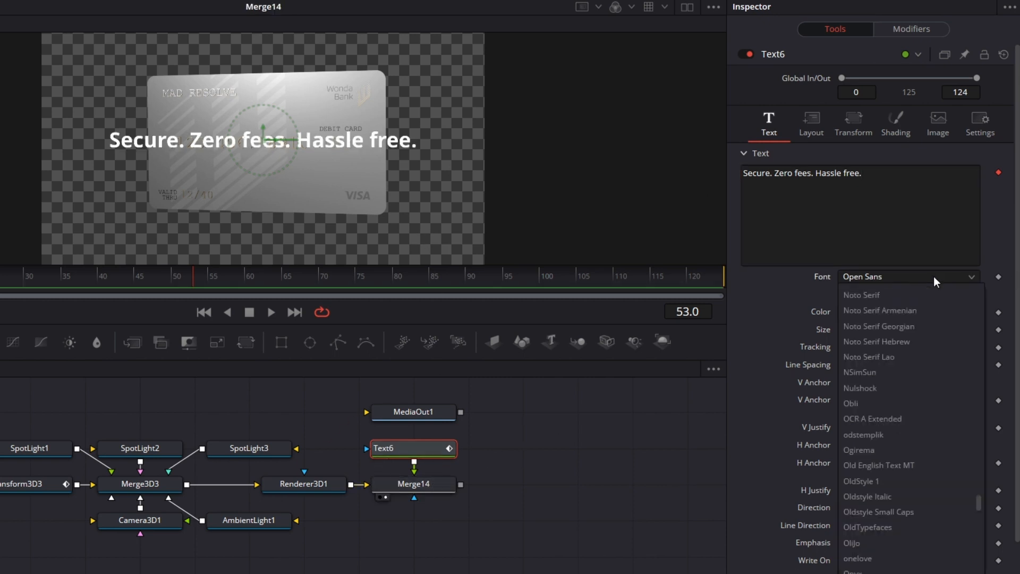
drag(983, 512, 998, 307)
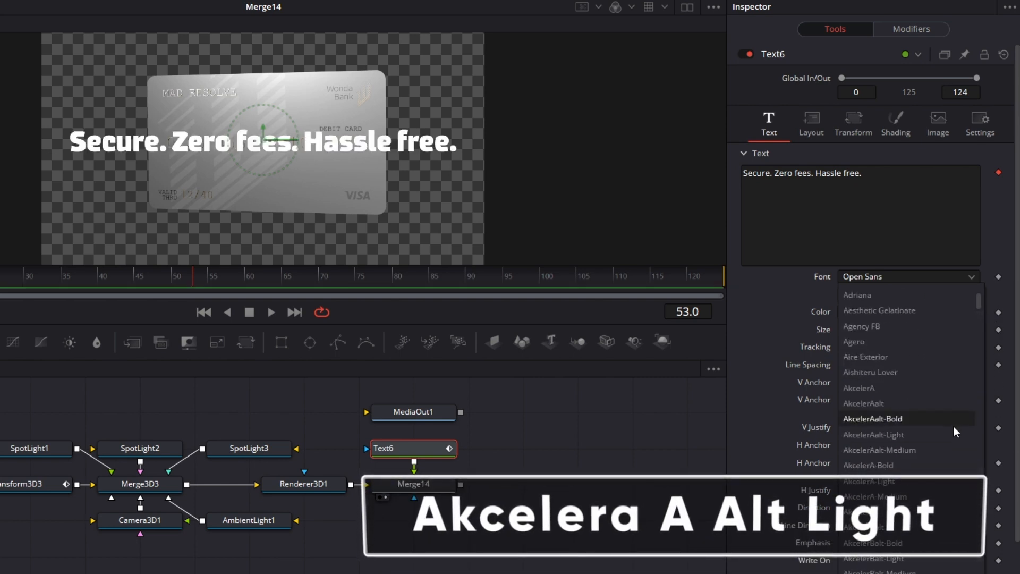
click(911, 481)
drag(960, 329, 930, 330)
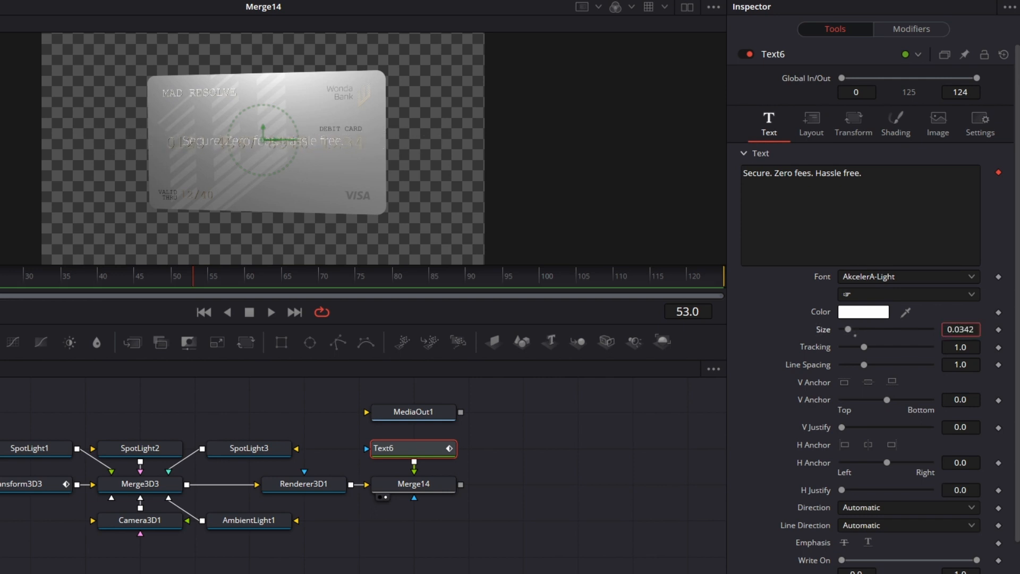
key(BackSpace)
key(BackSpace)
key(Tab)
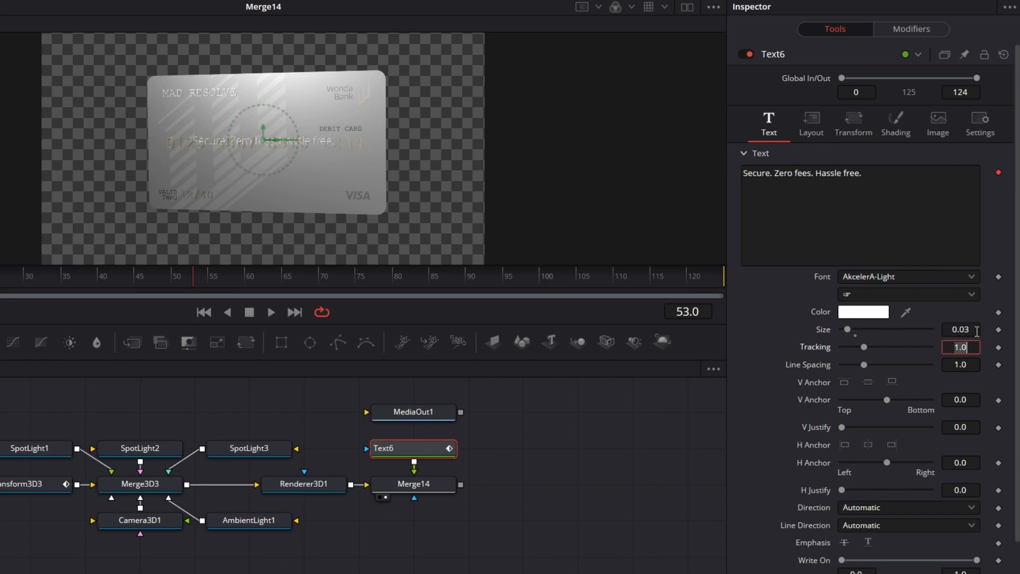
drag(261, 127, 267, 211)
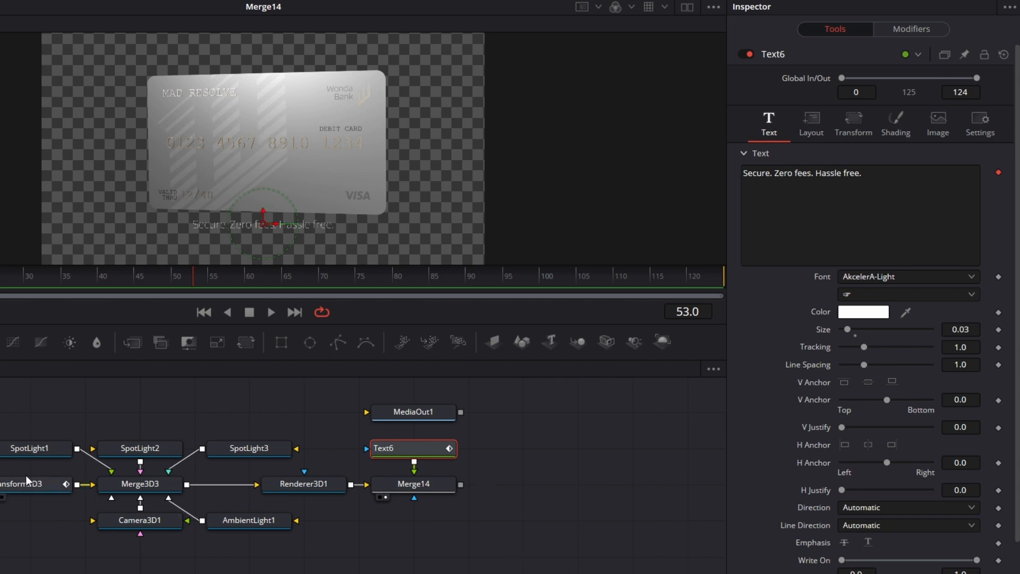
Step: Add a Background node merged behind Merge14's output and set its type to Four Corner
drag(1, 498, 516, 531)
drag(459, 484, 571, 520)
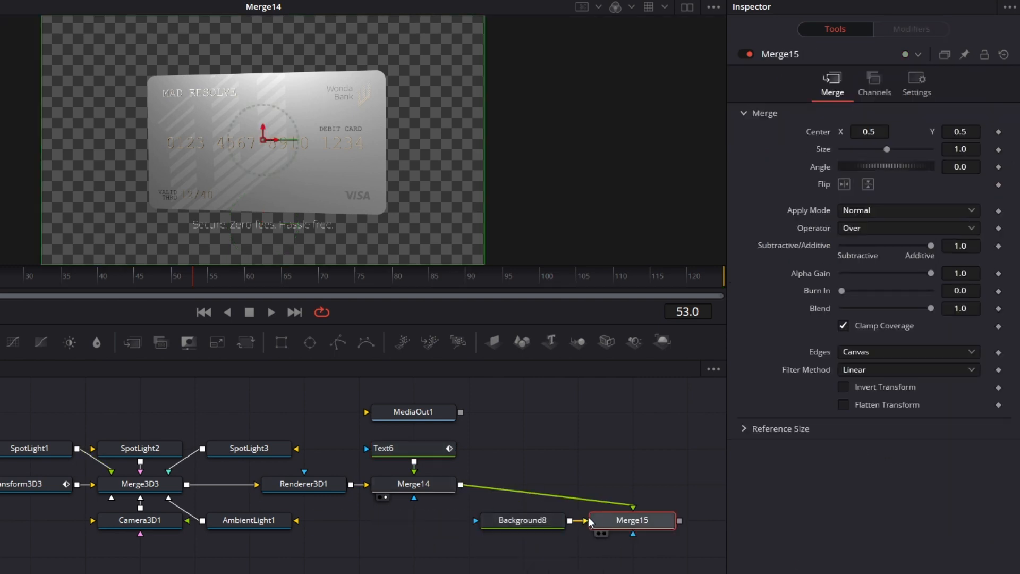
click(533, 521)
click(885, 157)
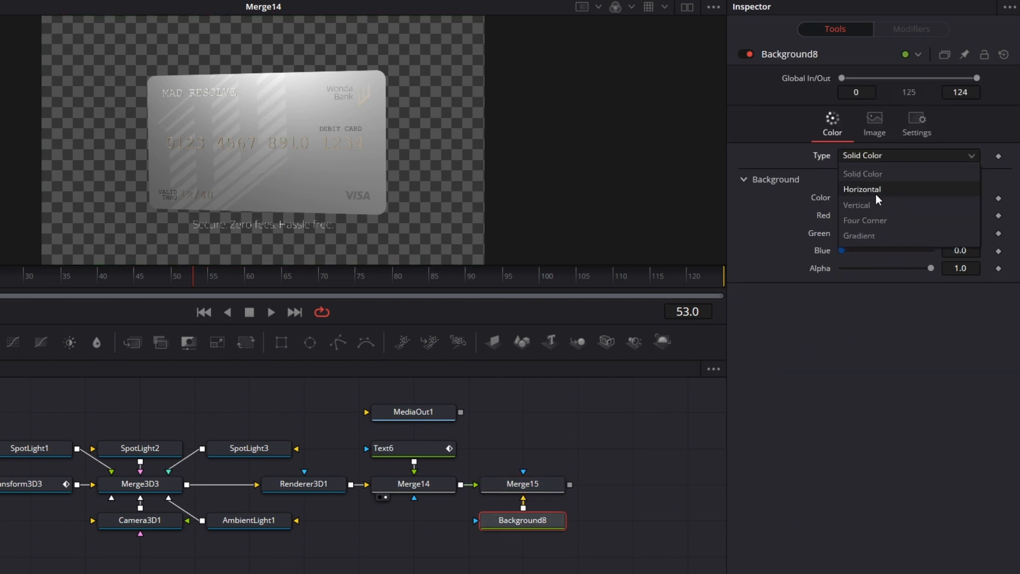
click(882, 220)
Step: Set Background8's Top Left colour to cyan #00ffff and its Top Right colour to pale cyan #aaffff
click(879, 199)
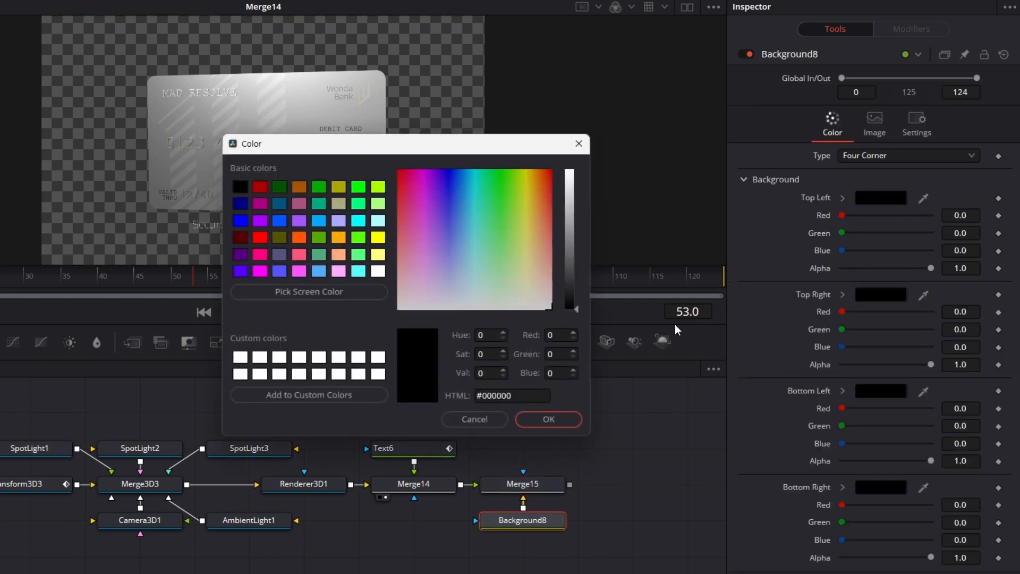
click(358, 221)
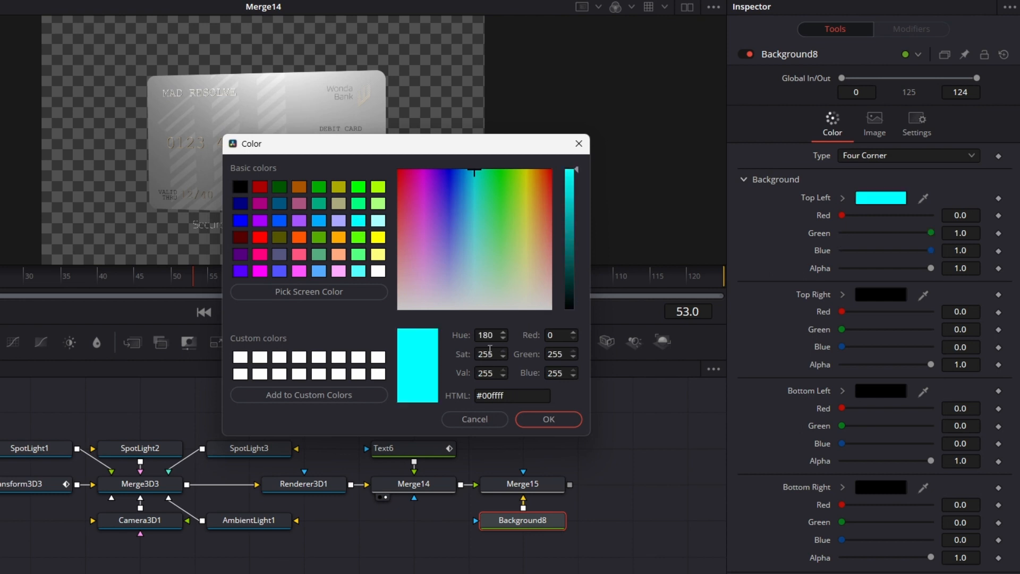
click(549, 420)
click(864, 298)
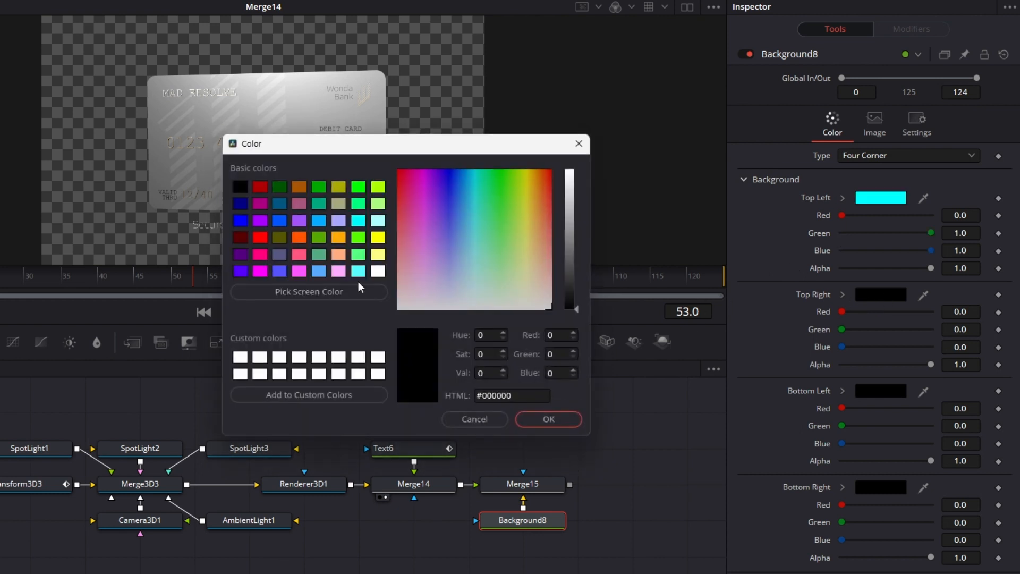
click(377, 221)
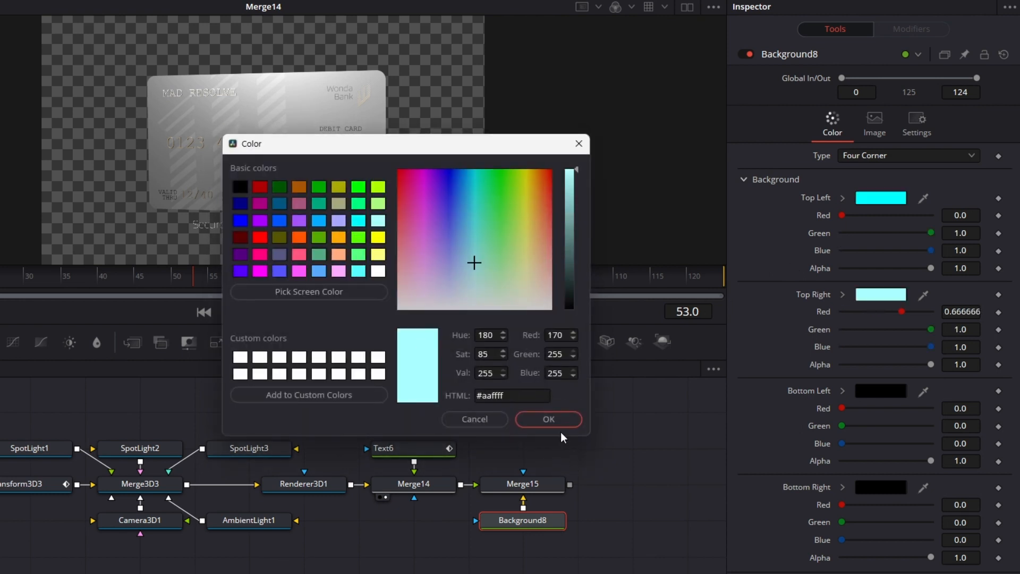
click(549, 420)
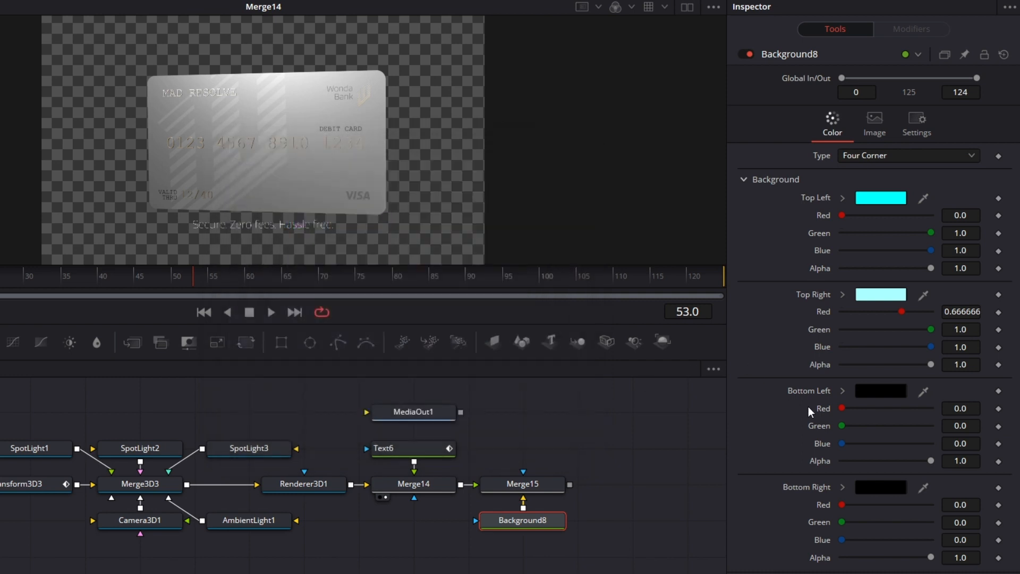
Step: Set Background8's Bottom Left colour to lavender #aaaaff and its Bottom Right colour to cyan #00ffff
click(864, 391)
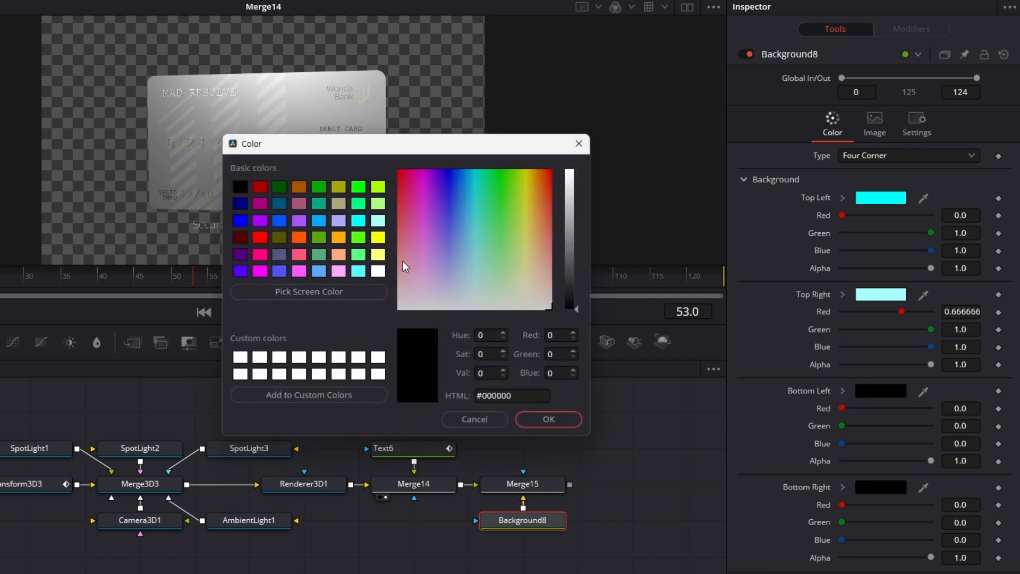
click(379, 208)
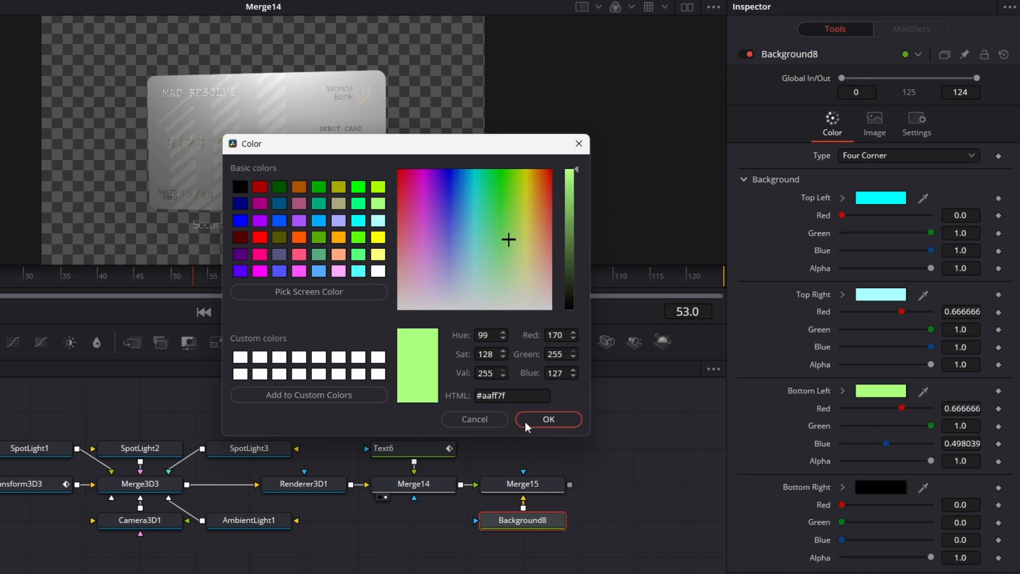
click(341, 216)
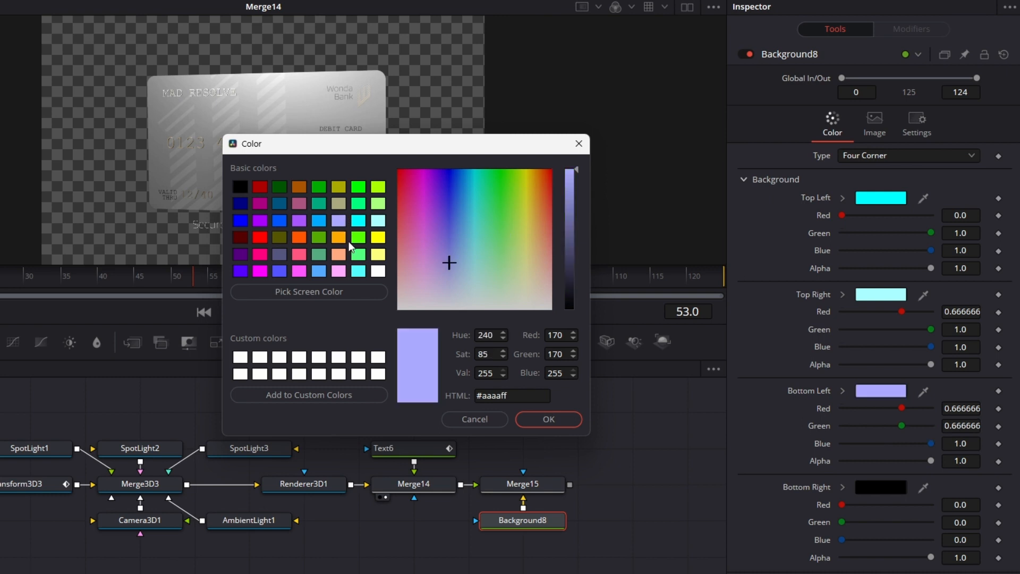
click(575, 420)
click(859, 488)
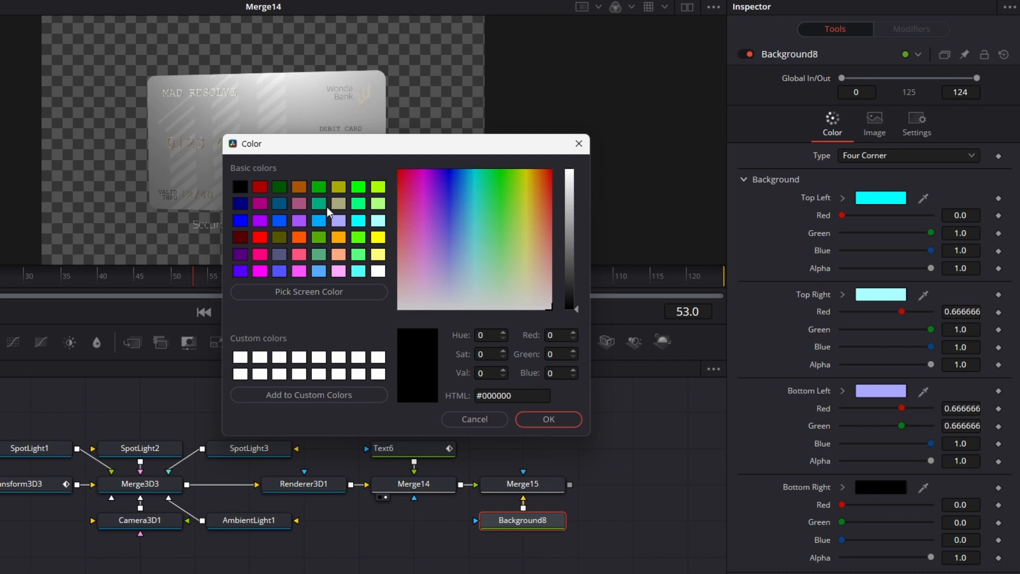
click(360, 226)
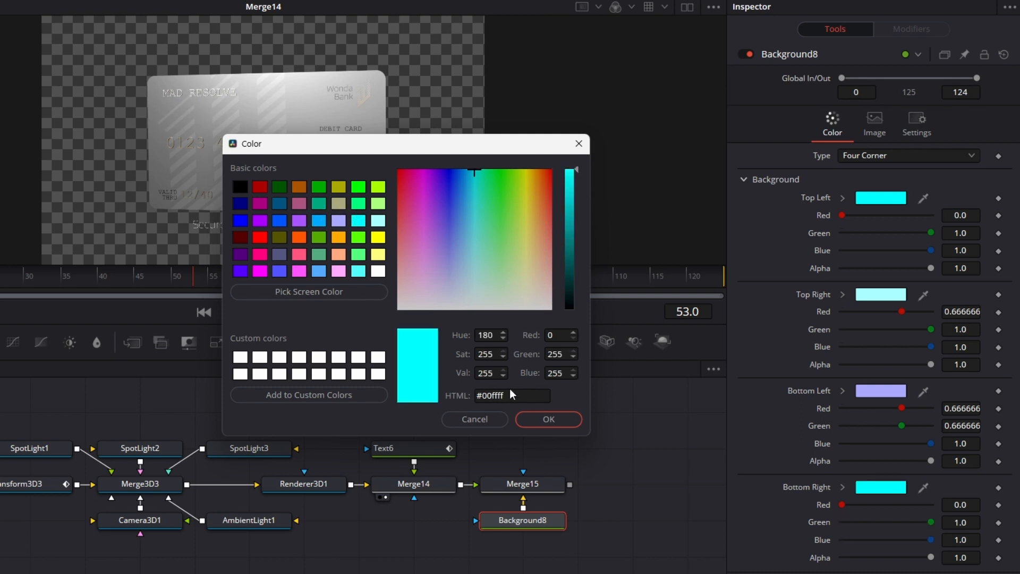
click(546, 420)
key(1)
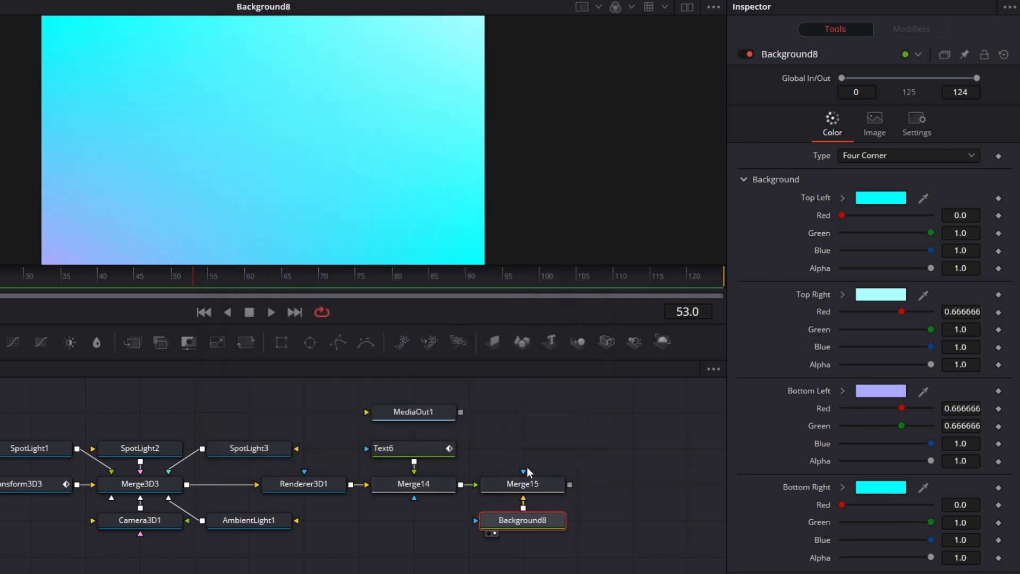
Step: Change Background8's Top Left colour to light pink (red 1.0, green 0.666666, blue 1.0) and show Merge15 in the viewer
click(899, 199)
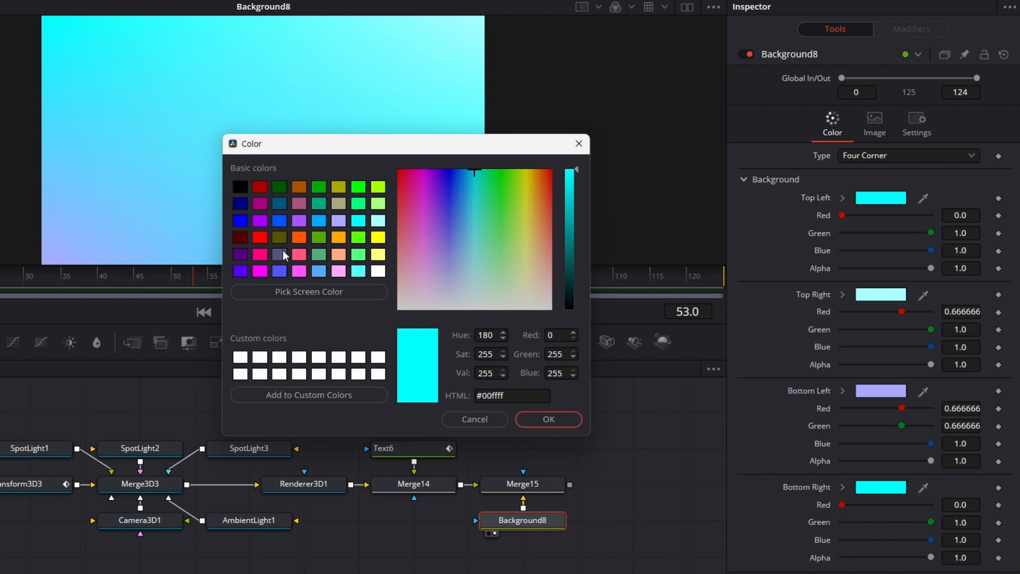
click(337, 272)
click(553, 419)
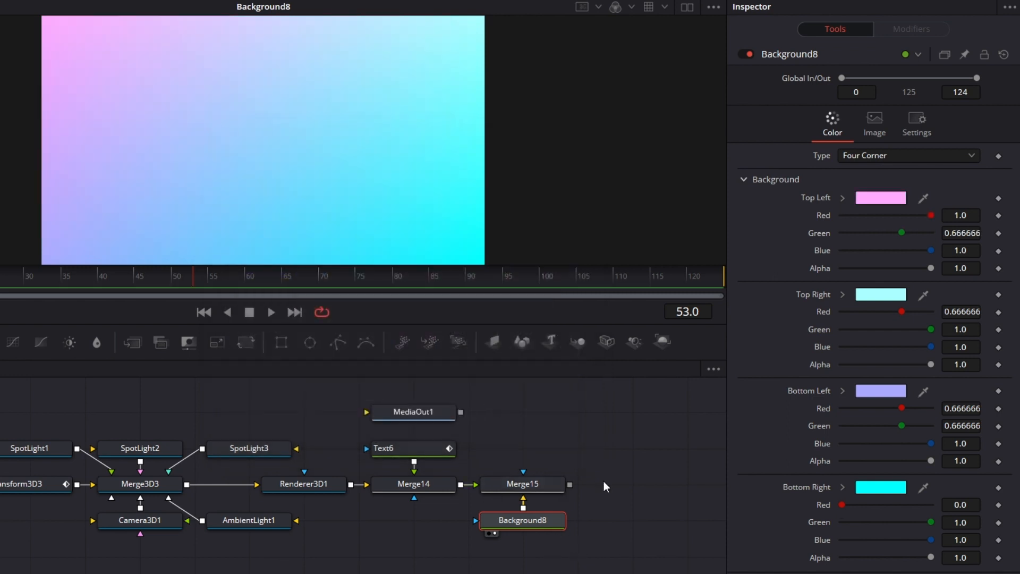
key(1)
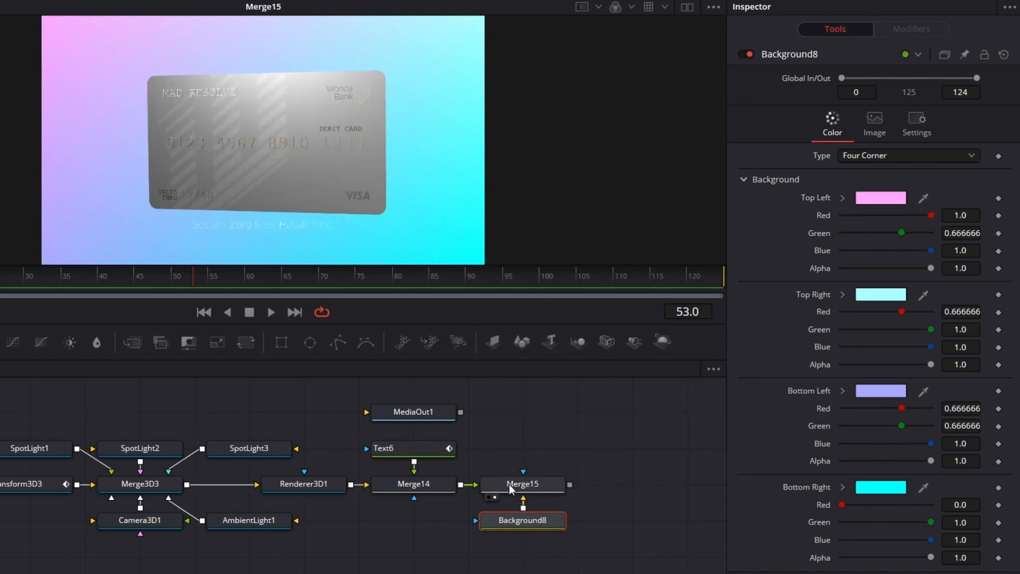
Step: Set the text colour of the Text6 tagline to black #000000
click(437, 453)
click(854, 311)
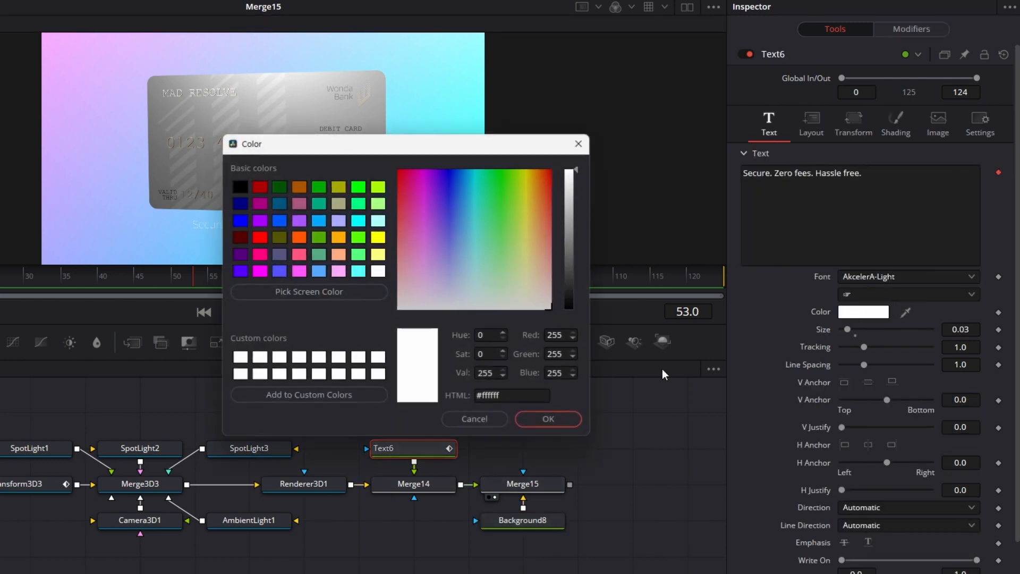
click(239, 187)
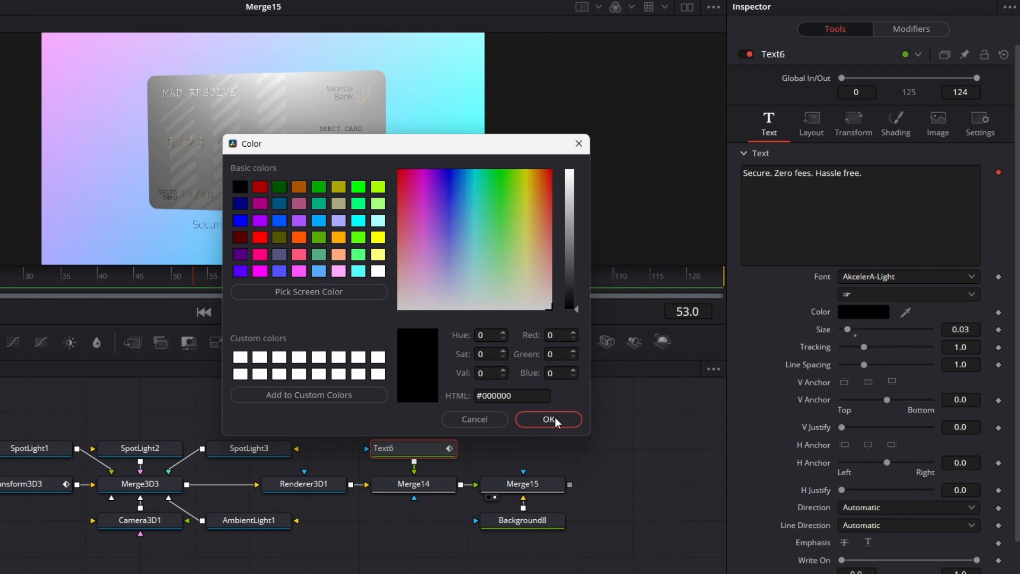
click(550, 419)
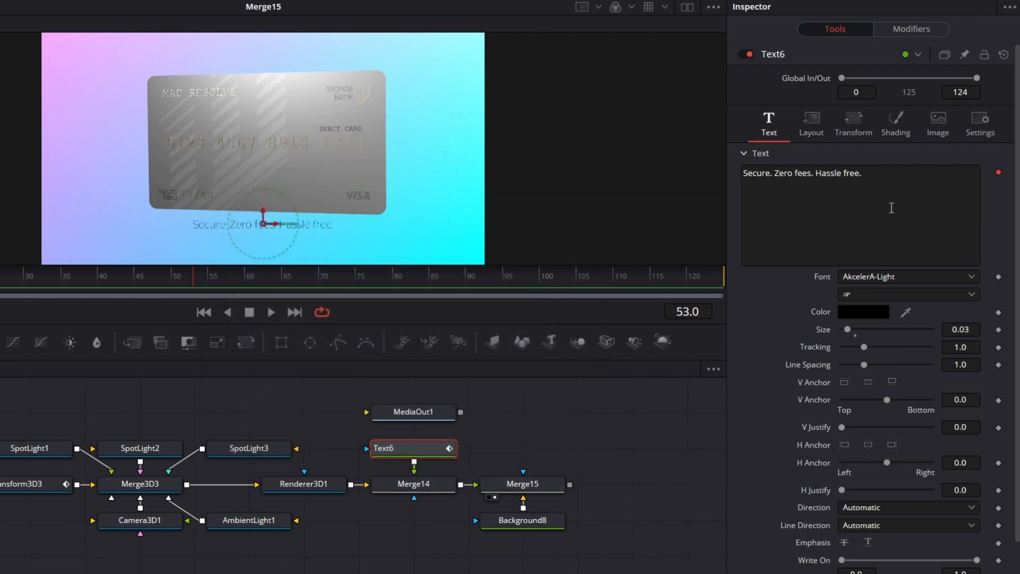
Step: In Text6's character-level styling, set the alpha of "Secure." to 0.0 at frame 70 and enable keyframing for the styling
click(917, 29)
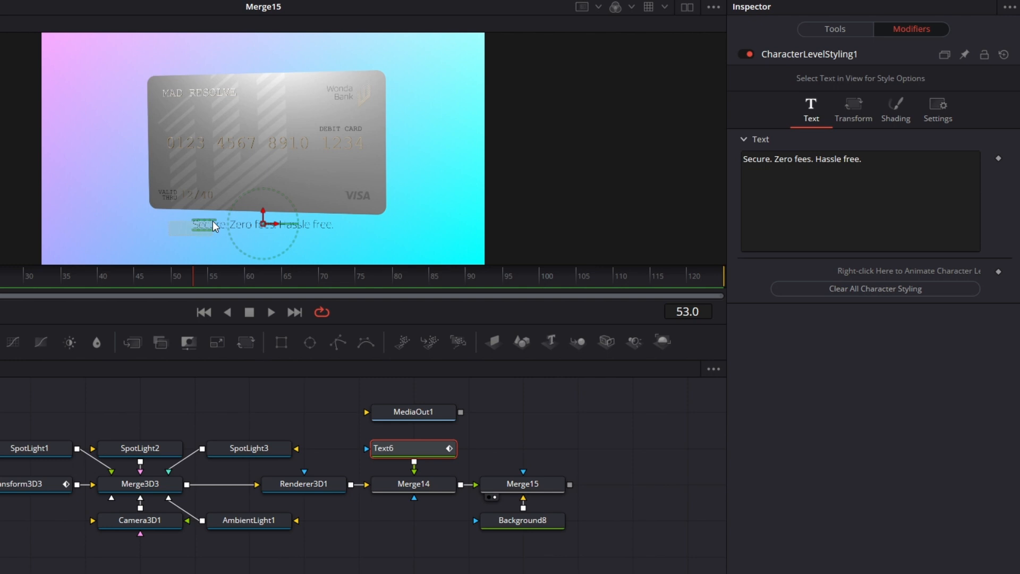
drag(229, 216, 229, 216)
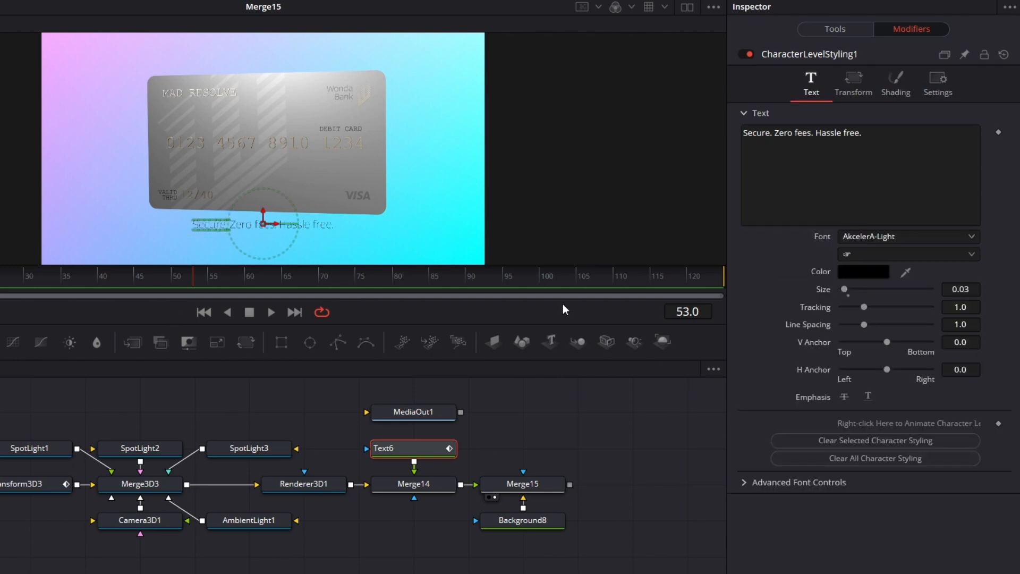
click(320, 278)
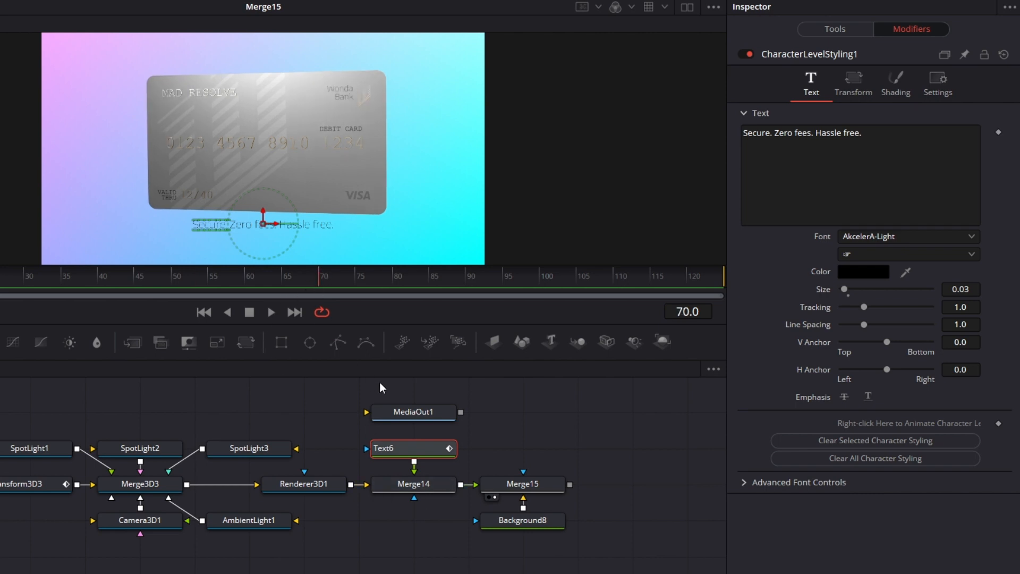
click(902, 93)
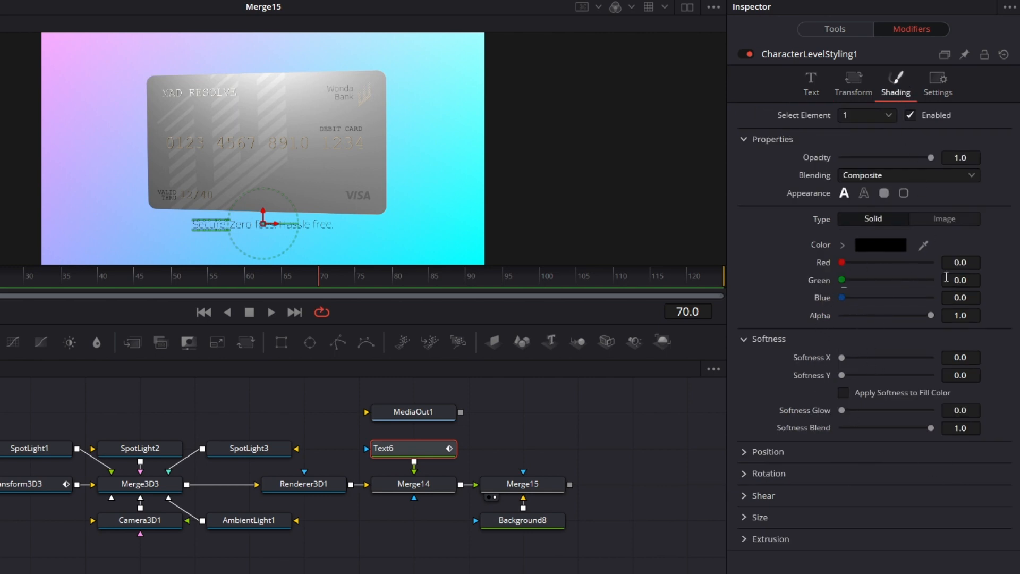
drag(930, 315, 818, 314)
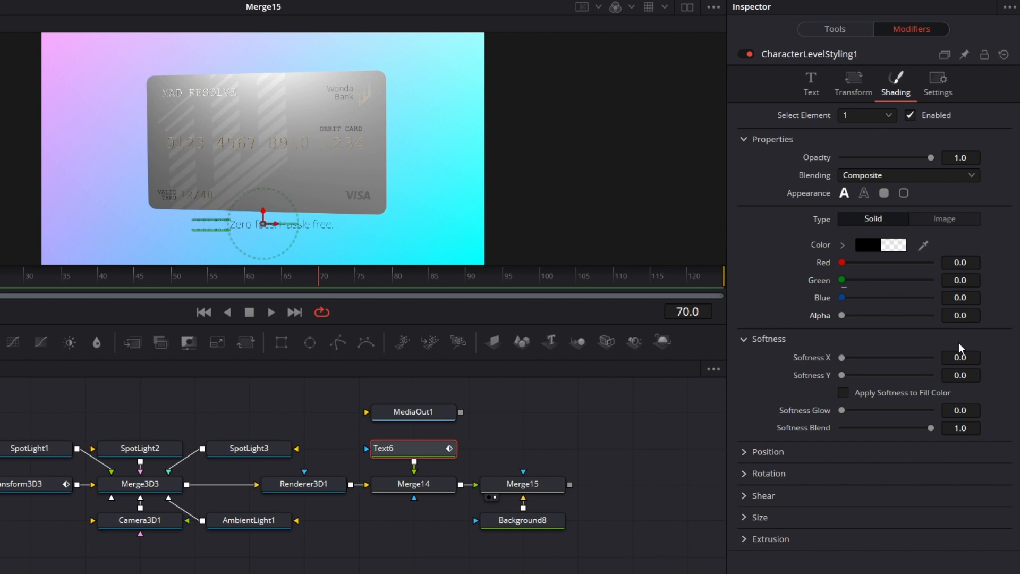
click(810, 80)
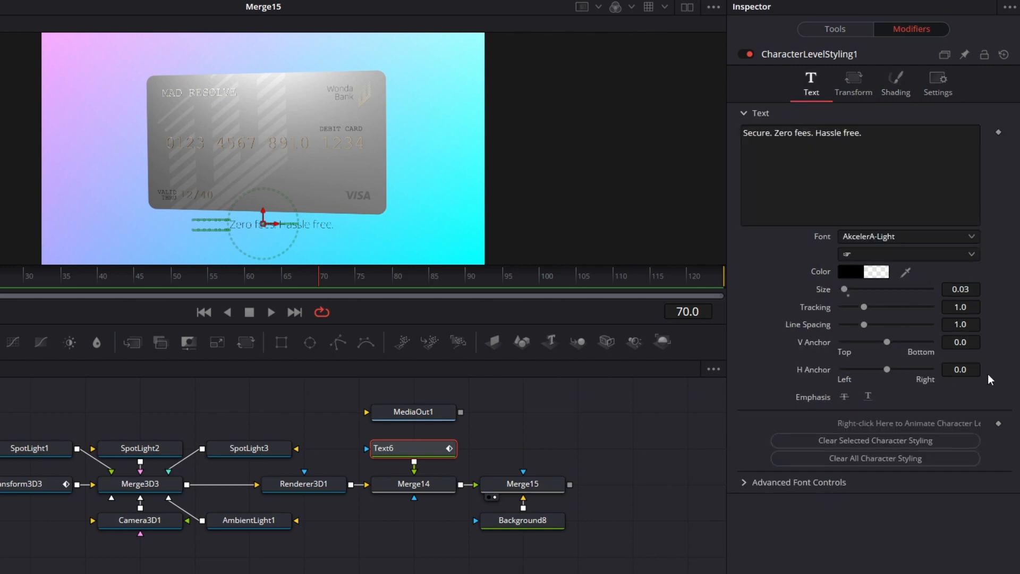
click(999, 424)
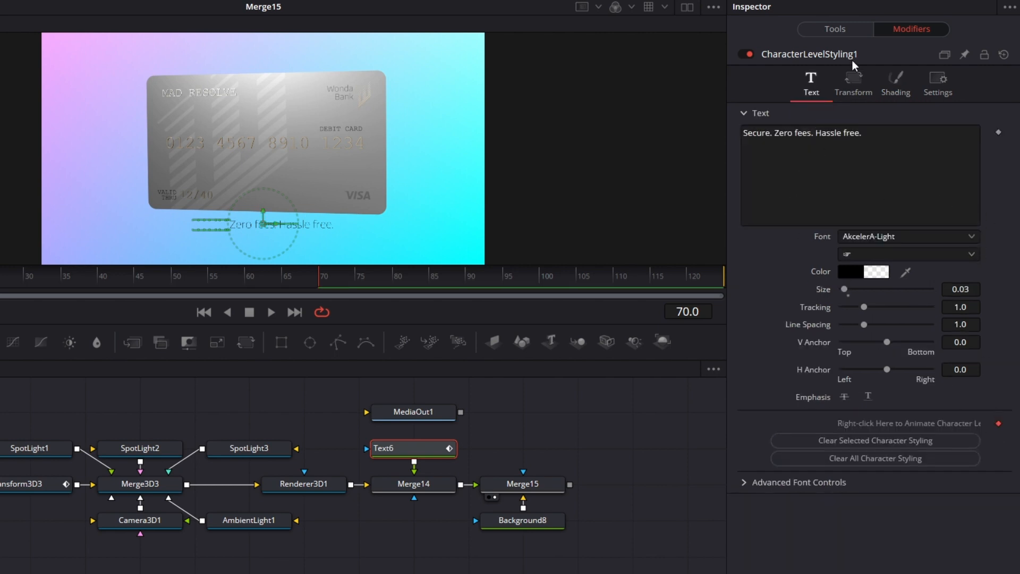
Step: Keyframe the alpha of "Secure." to 1.0 at frame 85
click(895, 82)
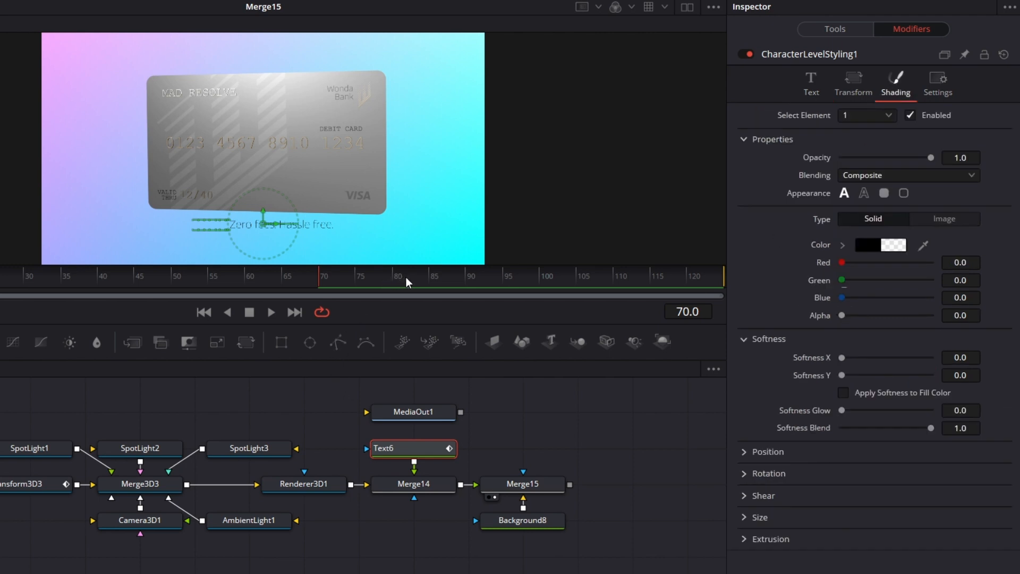
click(433, 276)
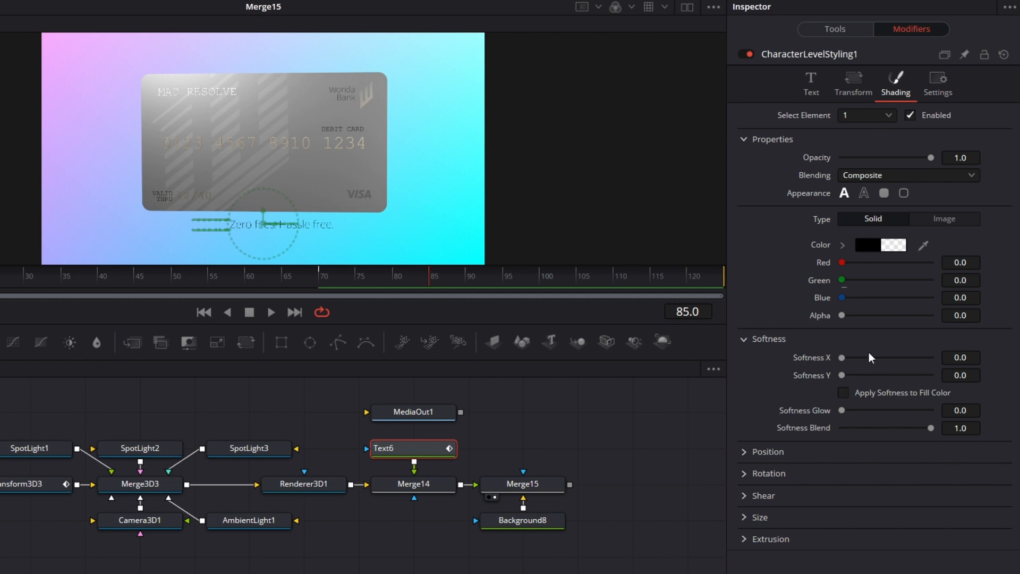
drag(843, 318, 1008, 323)
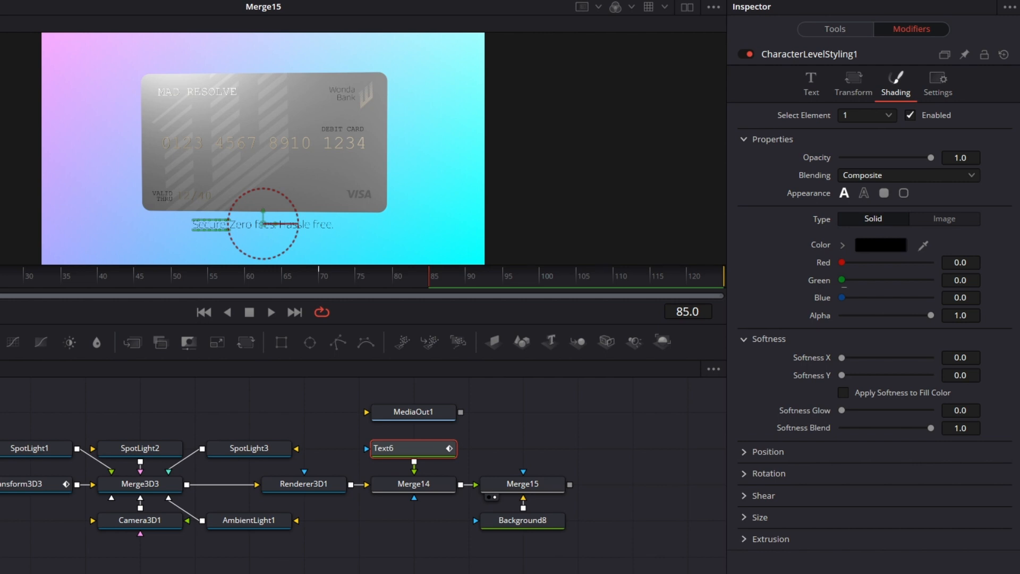
Step: Select "Zero fees." in the tagline and set its alpha to 0.0 at frame 70
key(ctrl+1)
drag(227, 202, 292, 2)
drag(292, 202, 348, 1)
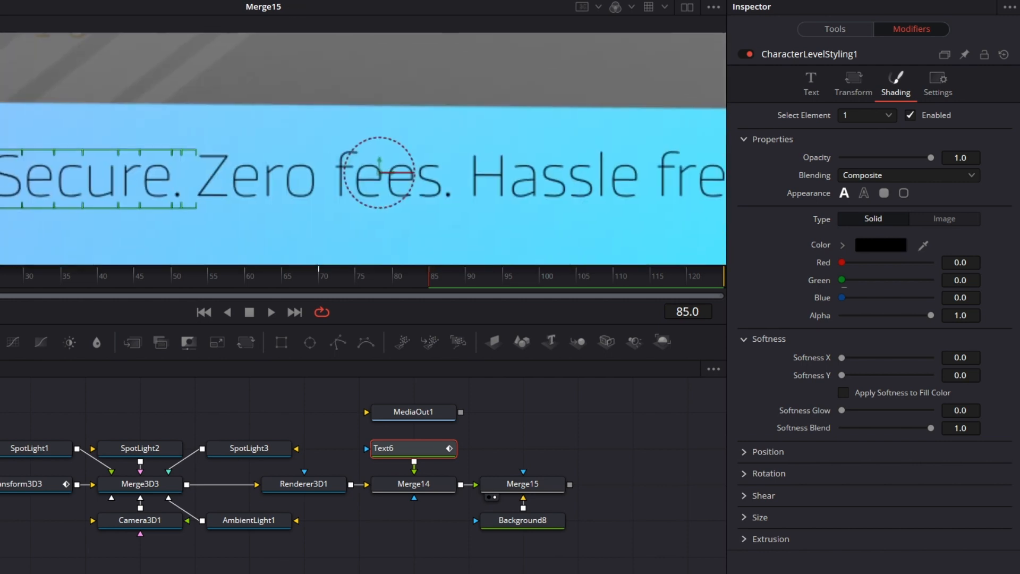
drag(341, 115, 345, 49)
drag(214, 150, 447, 140)
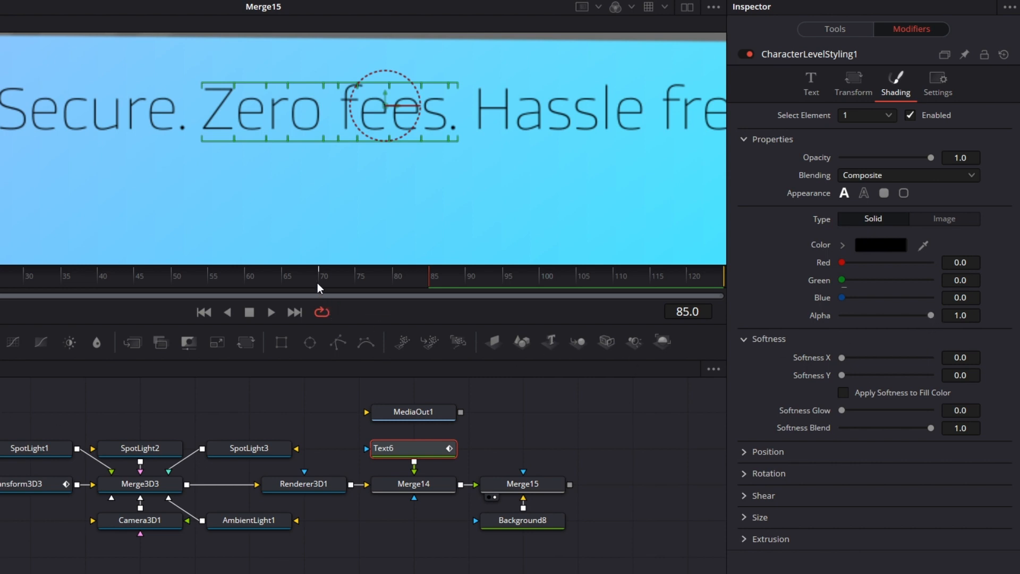
drag(318, 283, 321, 283)
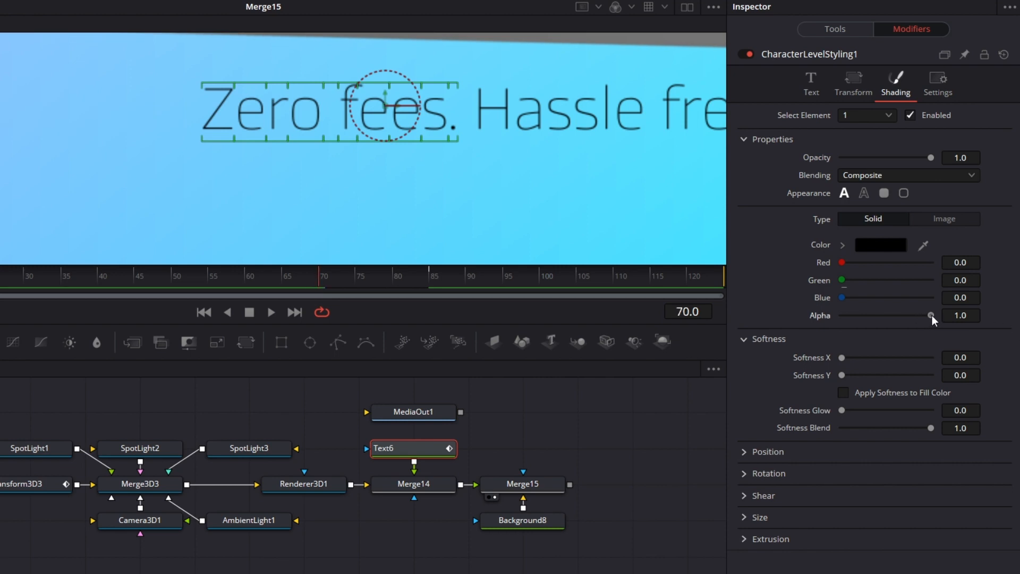
drag(932, 314, 640, 321)
Step: Select "Hassle free." in the tagline and set its alpha to 0.0 at frames 70 and 85
drag(567, 229, 366, 242)
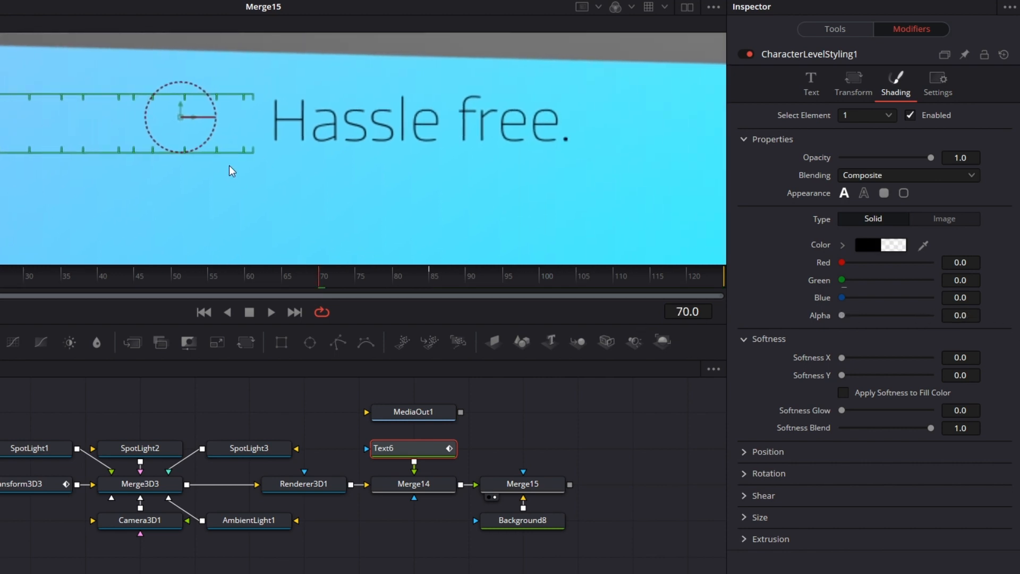
drag(271, 154, 593, 116)
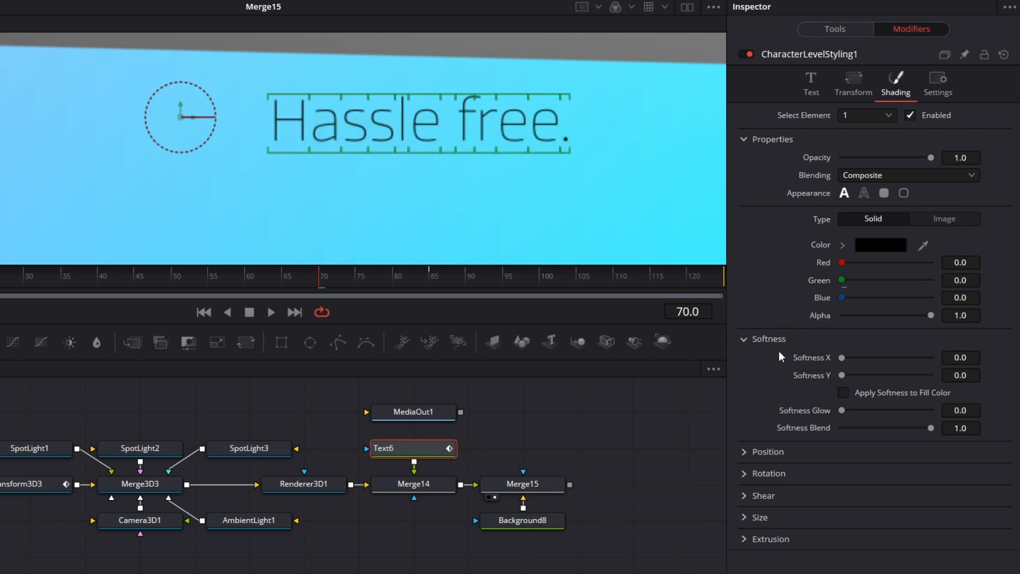
drag(931, 316, 737, 338)
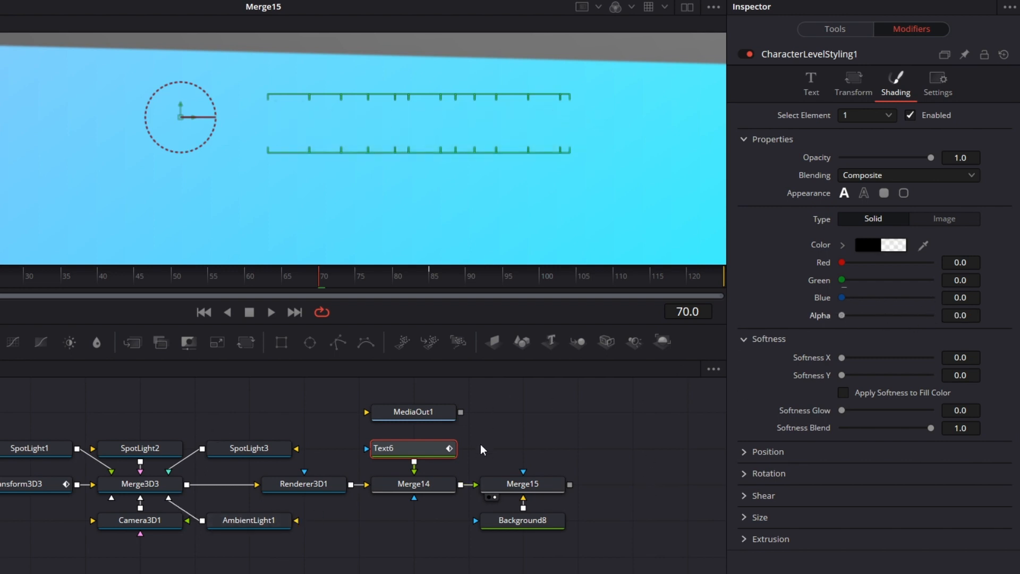
click(429, 280)
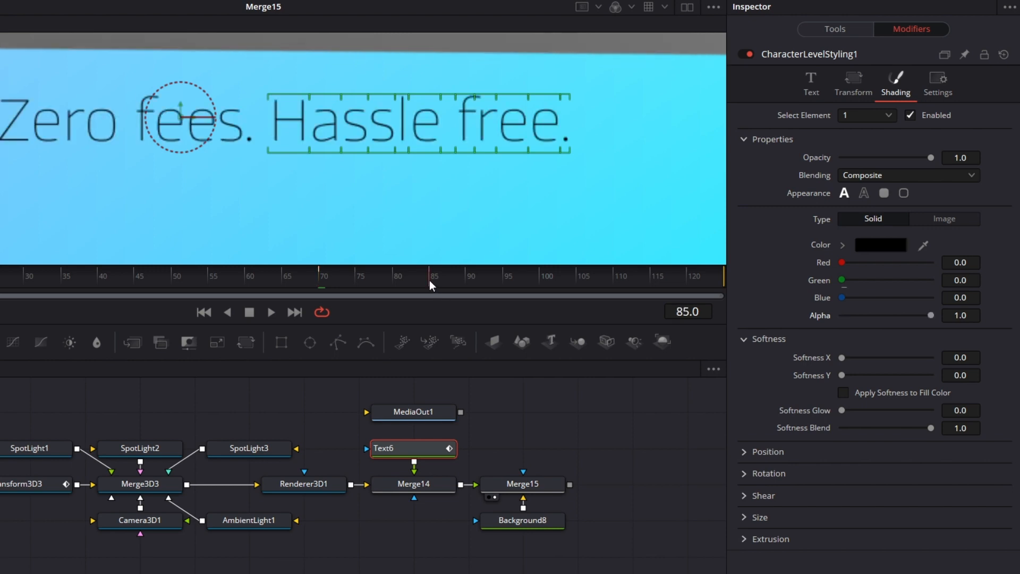
drag(931, 316, 804, 335)
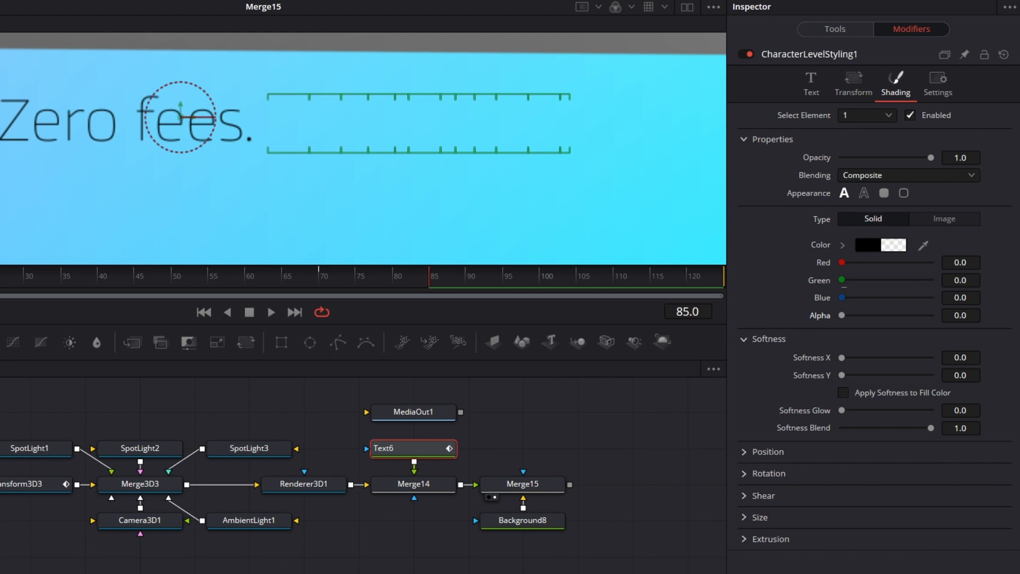
Step: Keyframe the alpha of "Zero fees." to 0.0 at frame 85 and 1.0 at frame 100
drag(4, 162, 255, 152)
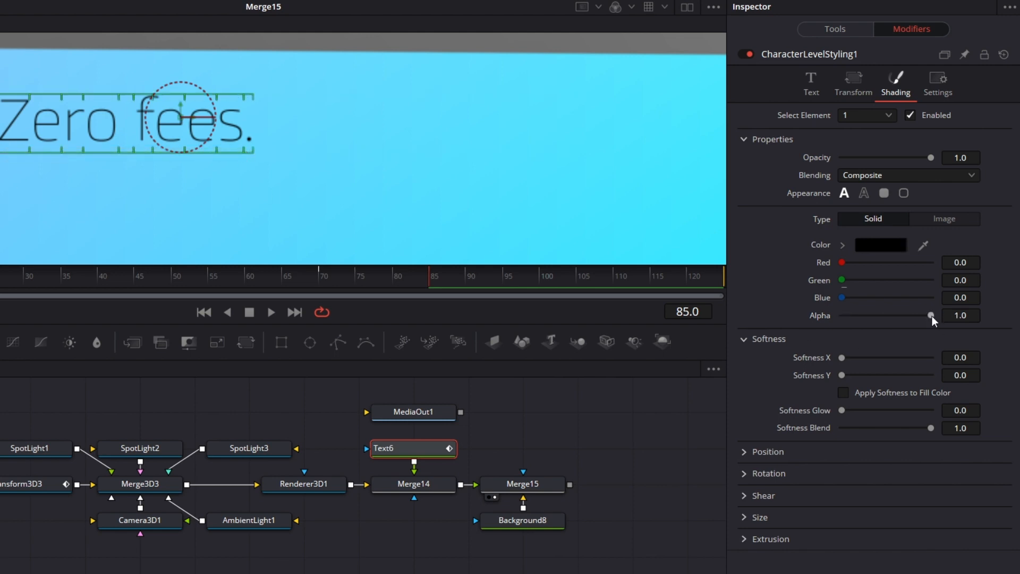
drag(931, 316, 732, 334)
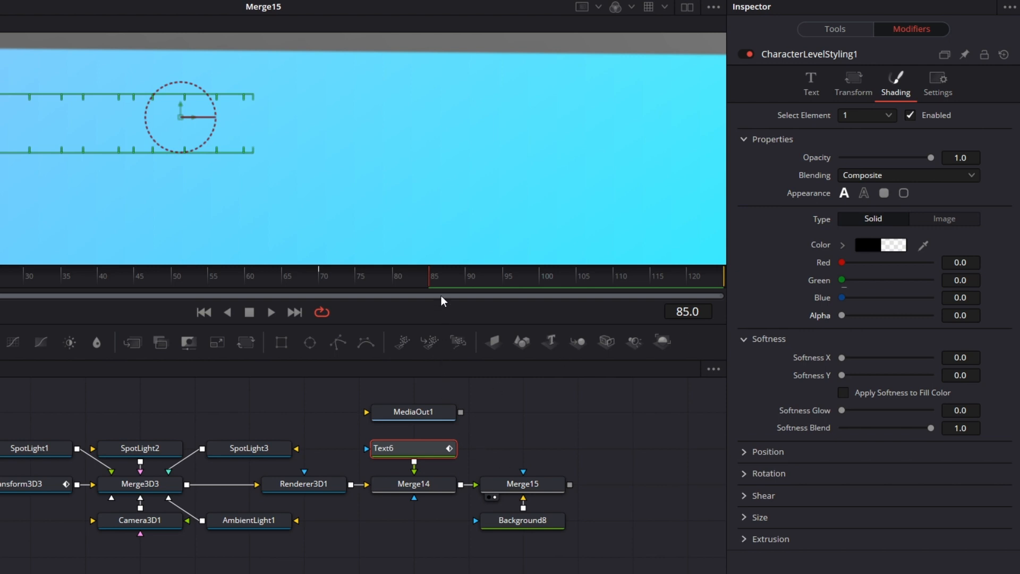
click(541, 279)
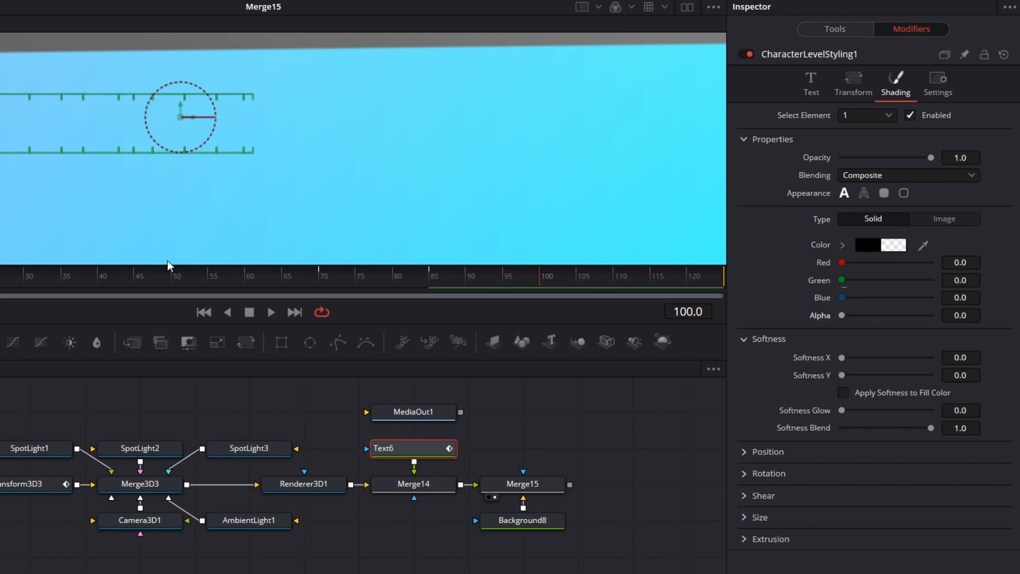
drag(842, 315, 936, 317)
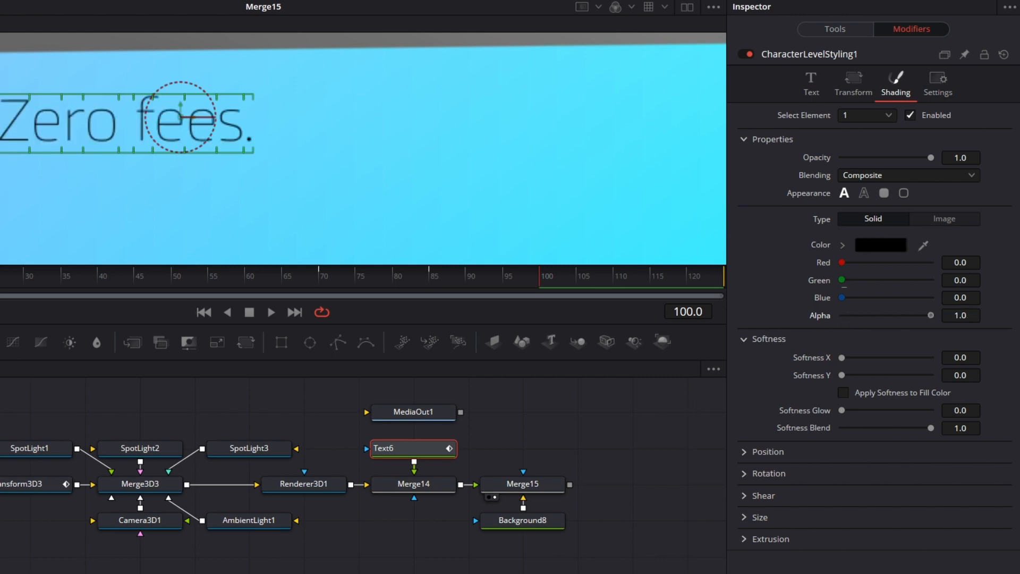
Step: Select "Hassle" in the tagline and keyframe its alpha to 0.0 at frame 100 and 1.0 at frame 115
drag(255, 157, 419, 148)
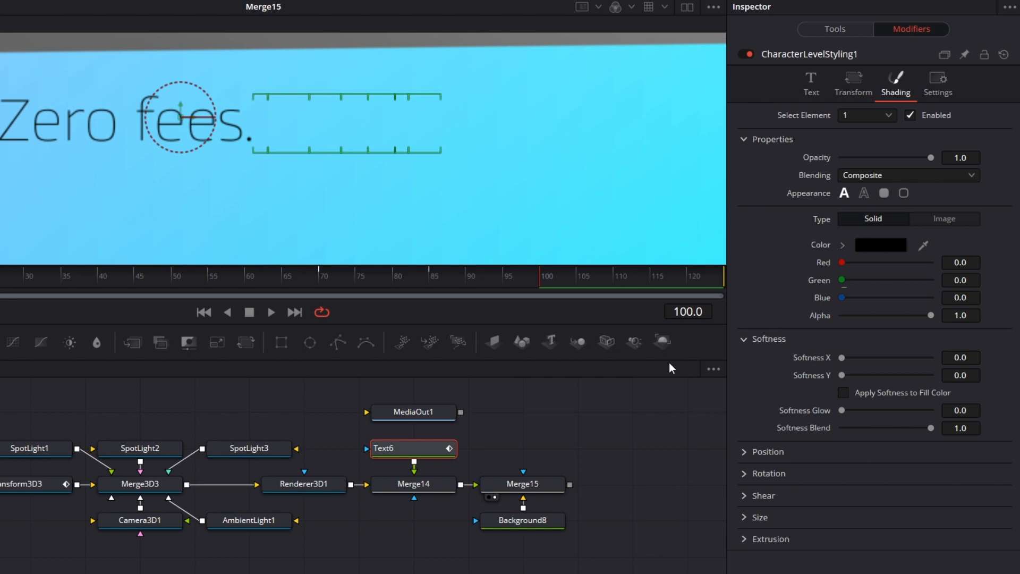
click(652, 273)
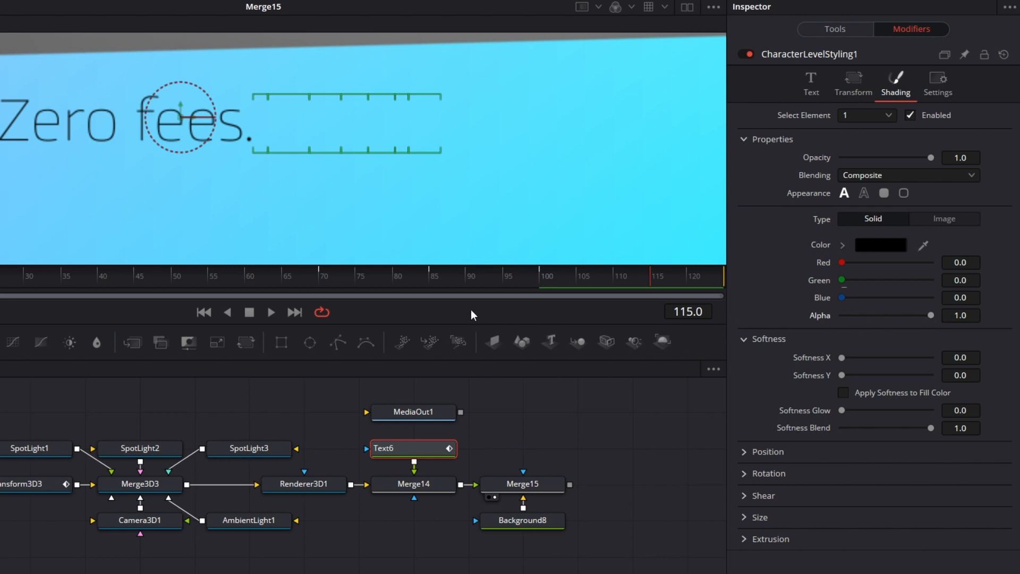
click(541, 281)
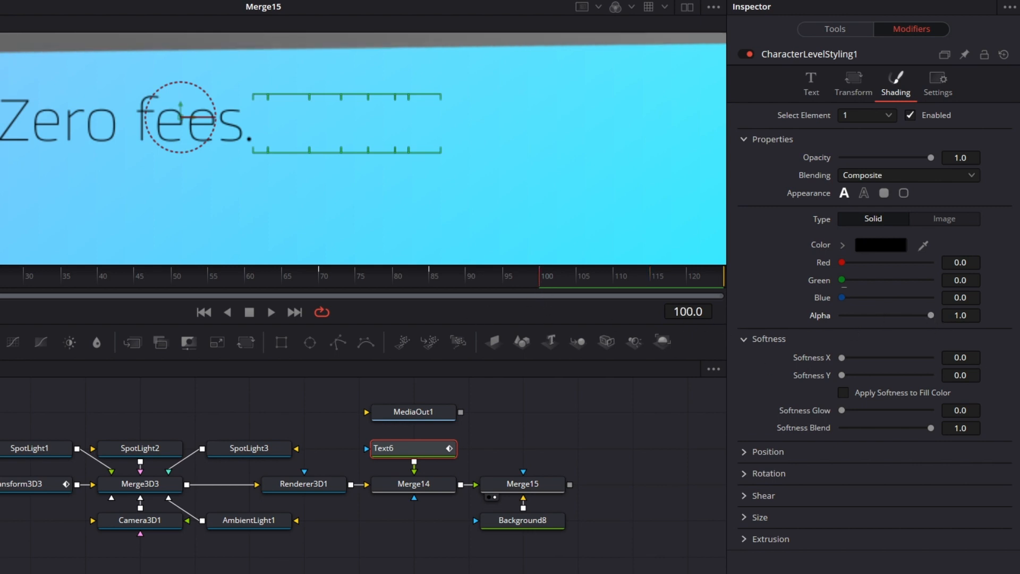
drag(930, 318, 816, 324)
click(652, 282)
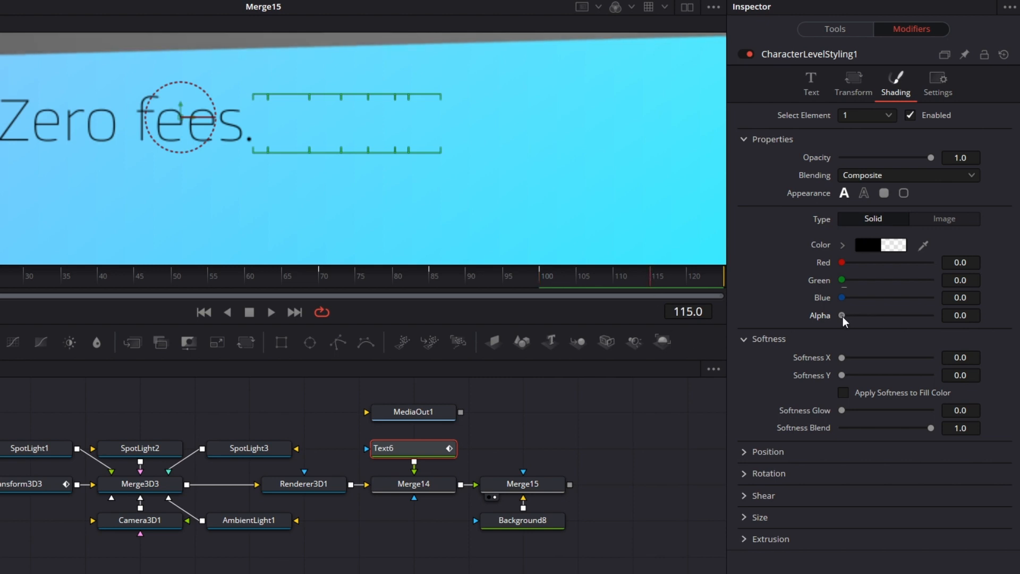
drag(843, 317, 933, 317)
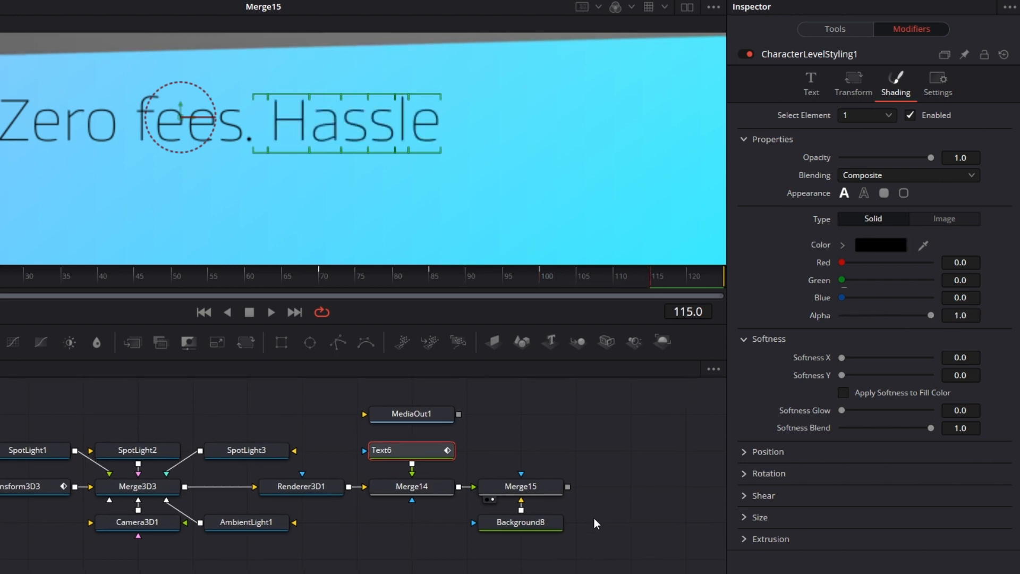
Step: Enlarge the node editor area and place the MediaOut1 node in line after Merge15
mouse_move(551, 489)
mouse_down()
mouse_move(505, 487)
mouse_move(547, 485)
mouse_up()
scroll(583, 479, down, 2)
scroll(583, 479, up, 6)
scroll(586, 482, down, 4)
scroll(586, 481, down, 1)
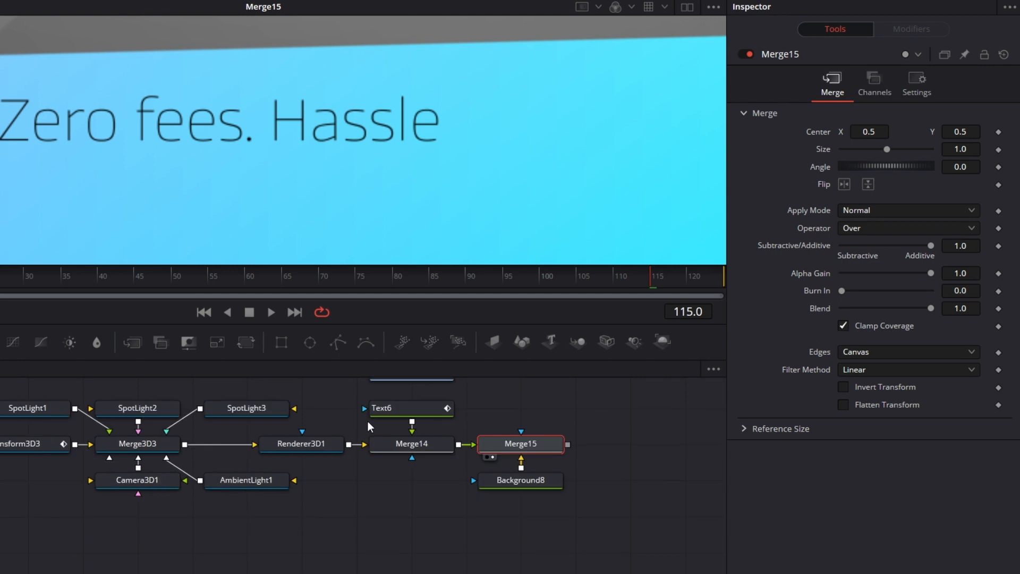
drag(352, 359, 403, 183)
drag(398, 311, 404, 439)
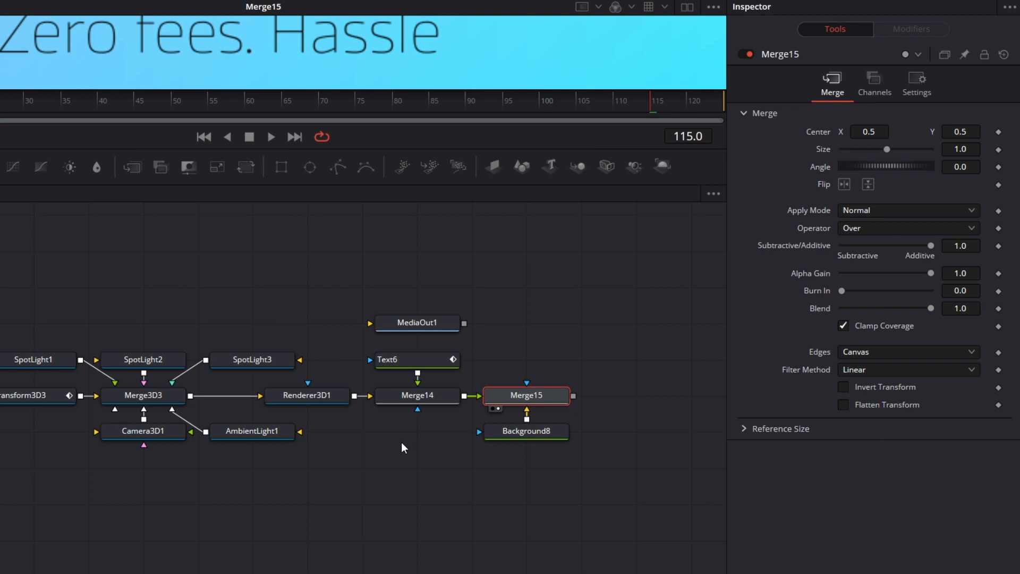
scroll(400, 442, down, 6)
drag(370, 444, 342, 406)
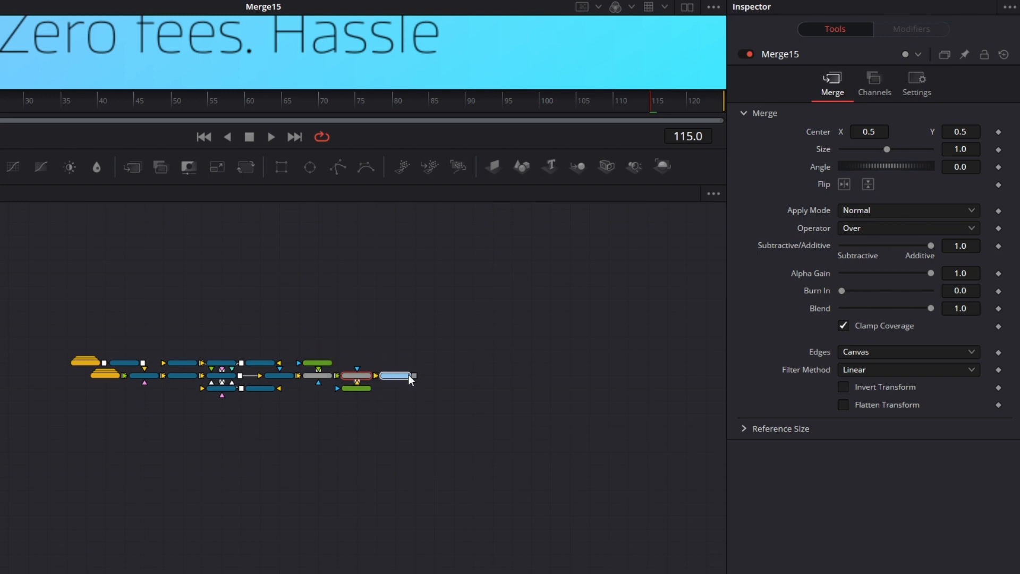
click(409, 375)
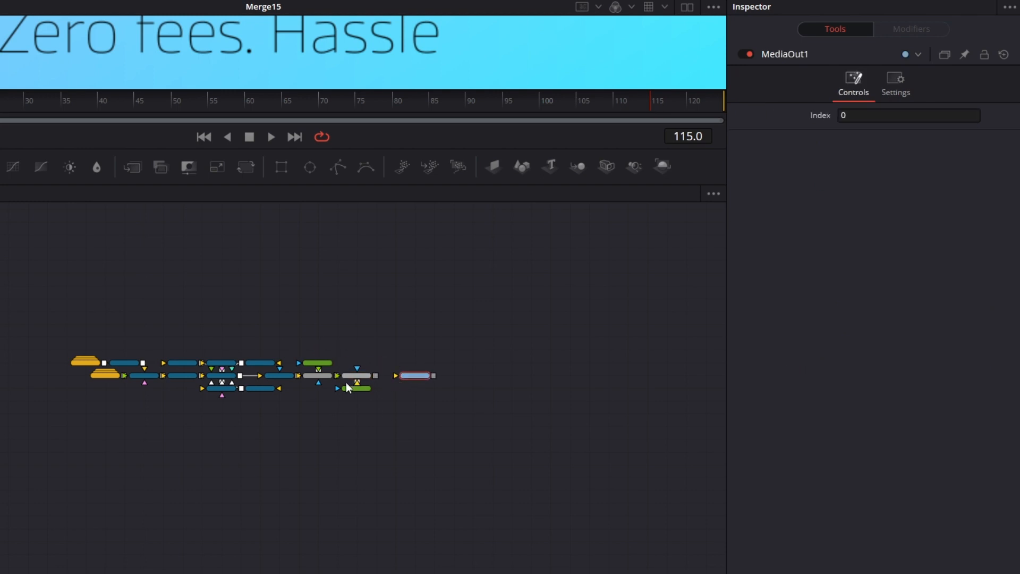
scroll(344, 382, up, 6)
drag(611, 362, 534, 361)
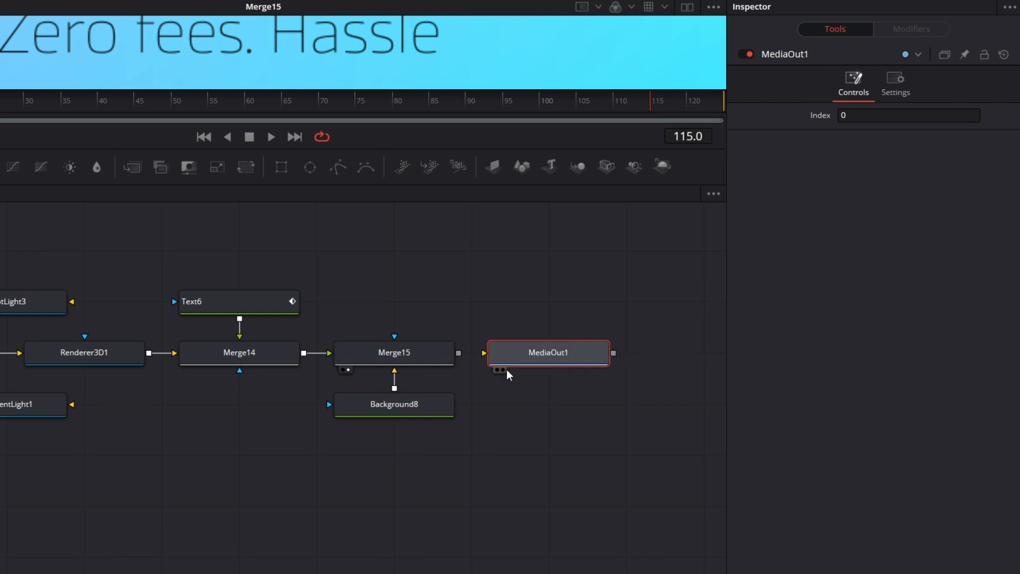
Step: Connect the Merge15 output to MediaOut1, then enlarge the viewer area and play the animation from frame 0
drag(458, 353, 504, 356)
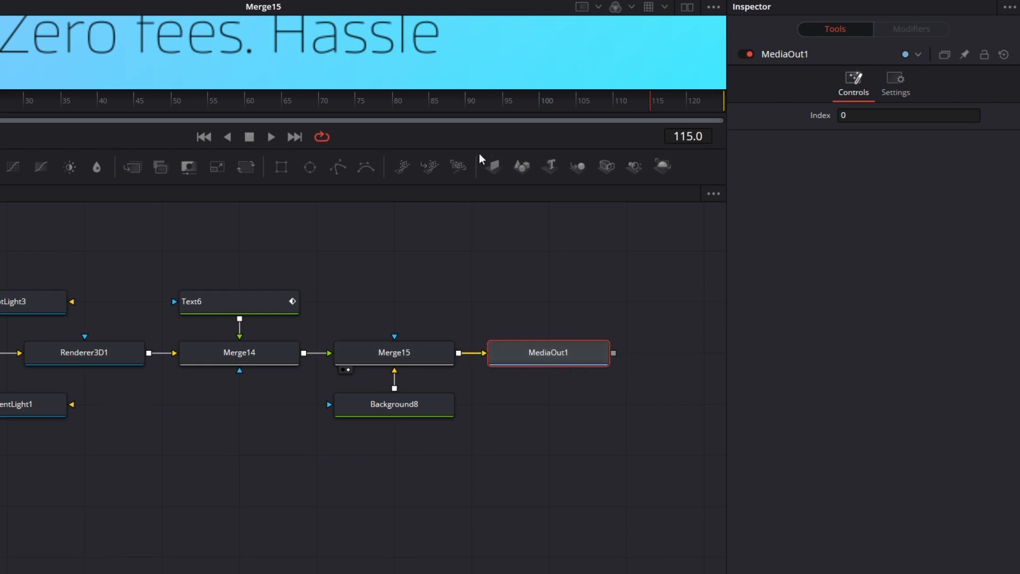
drag(494, 151, 499, 394)
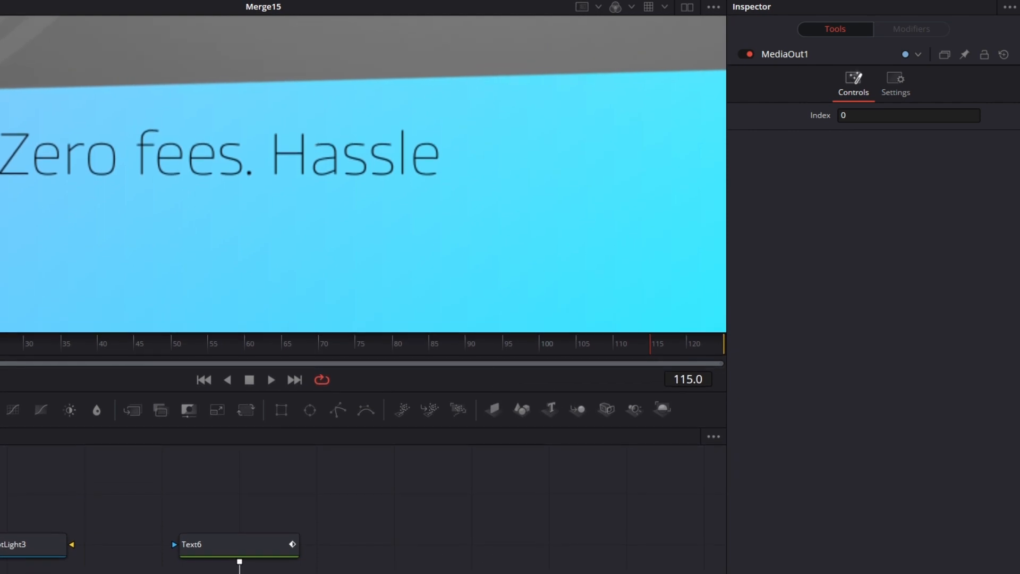
key(ctrl+f)
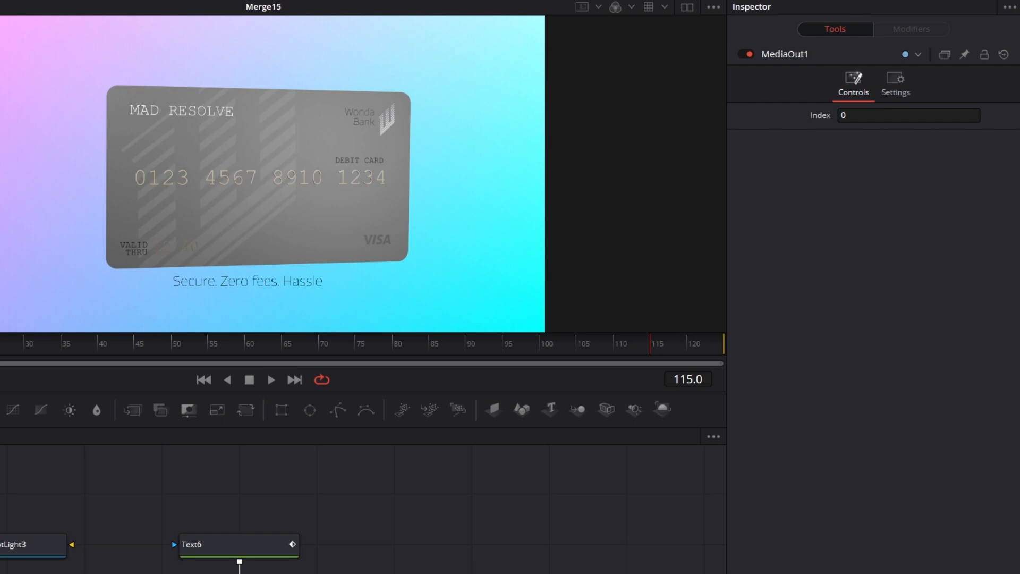
key(Home)
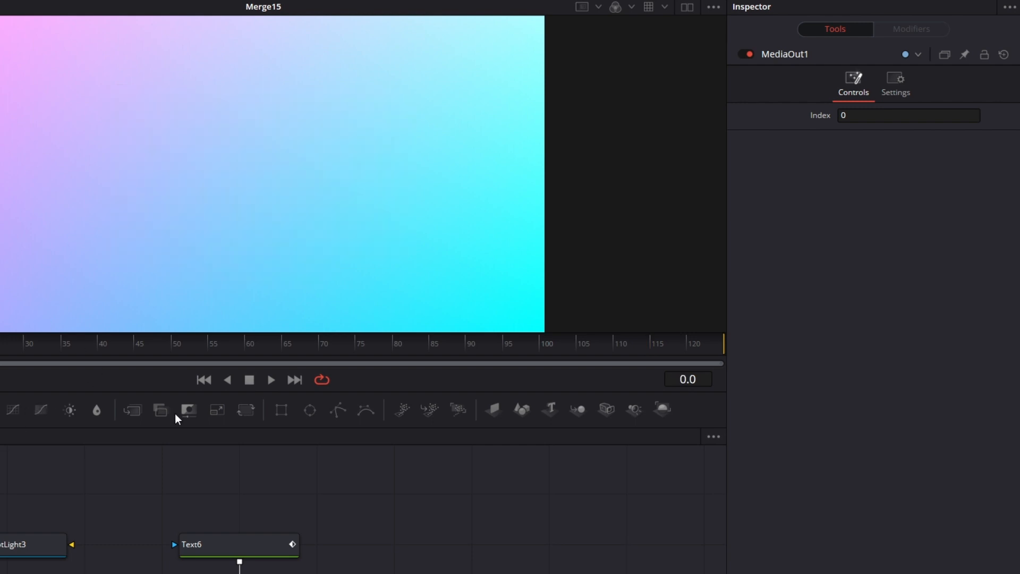
click(271, 380)
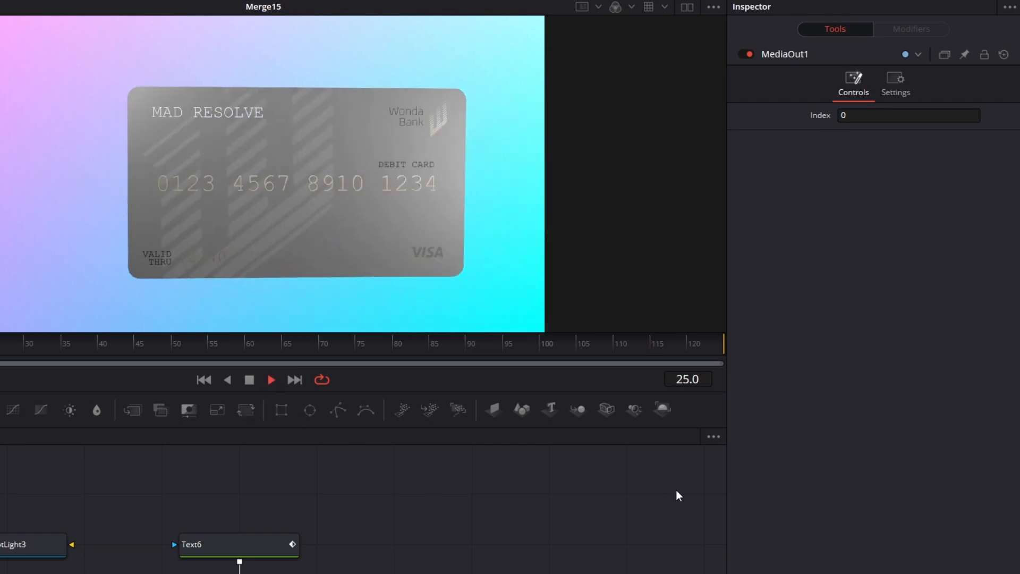
click(246, 382)
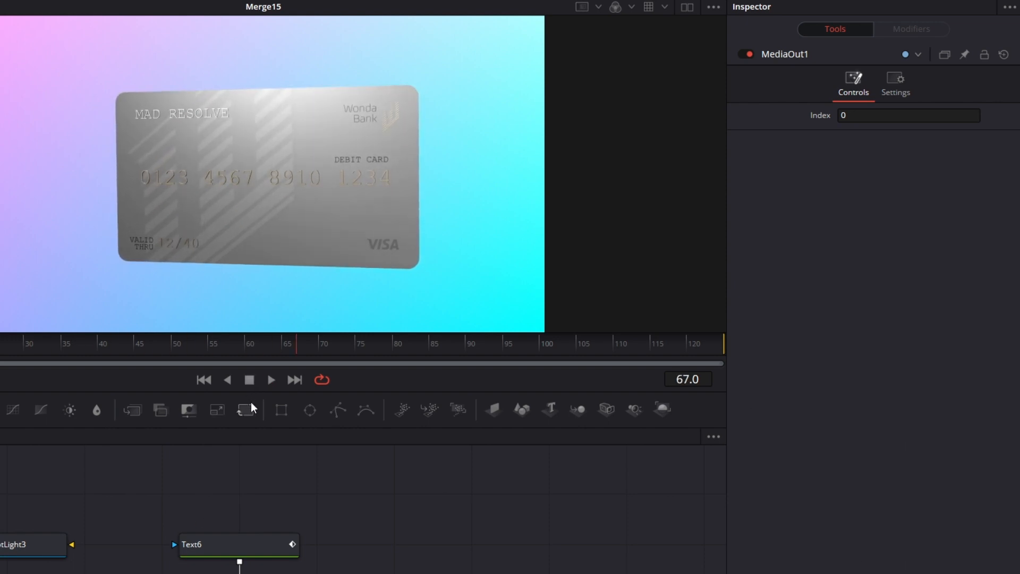
Step: Time-stretch the Text6 tagline keyframes and shift them so they run from frame 55 to frame 110
drag(576, 550, 586, 456)
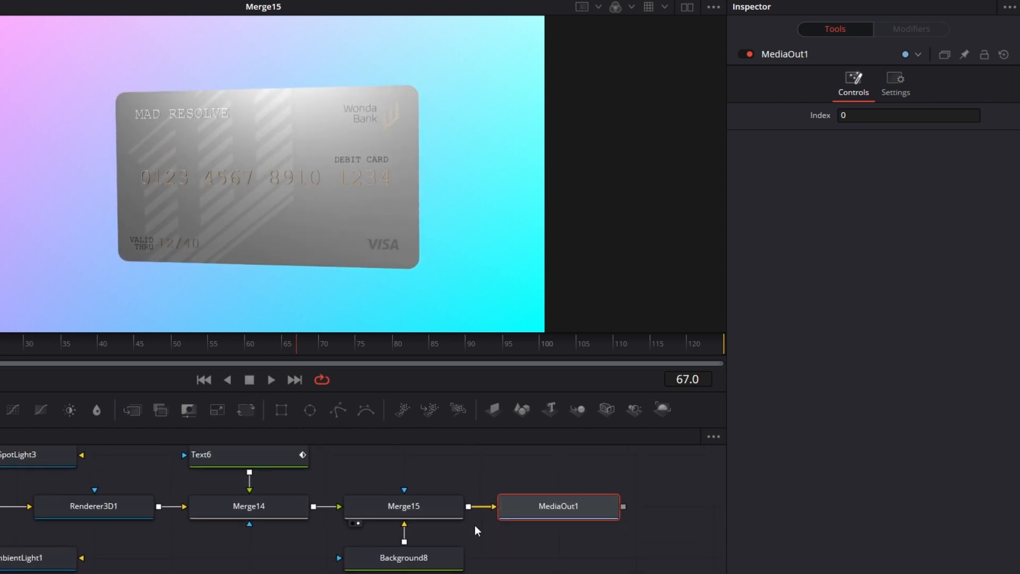
drag(481, 526, 475, 545)
click(251, 482)
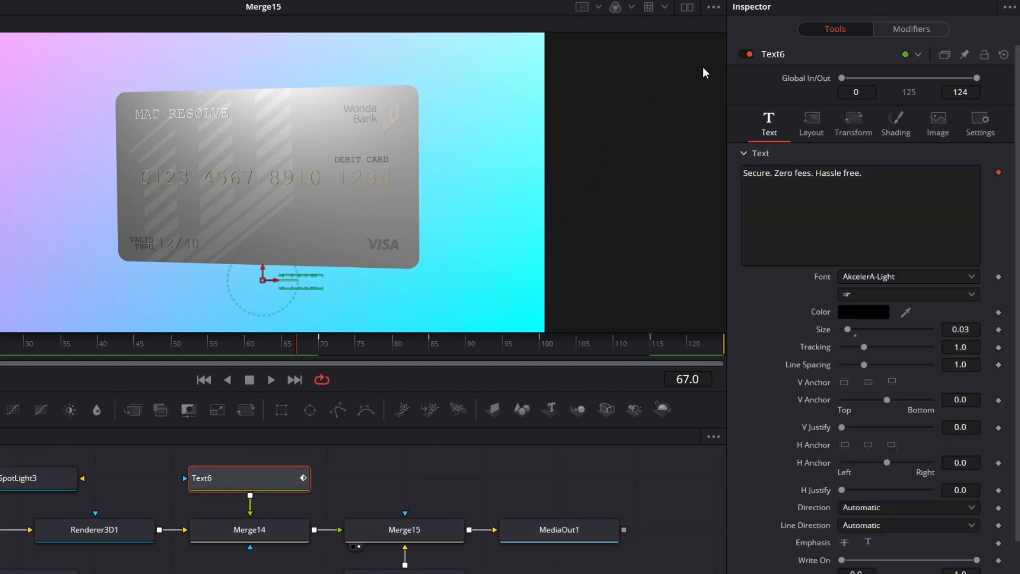
key(F7)
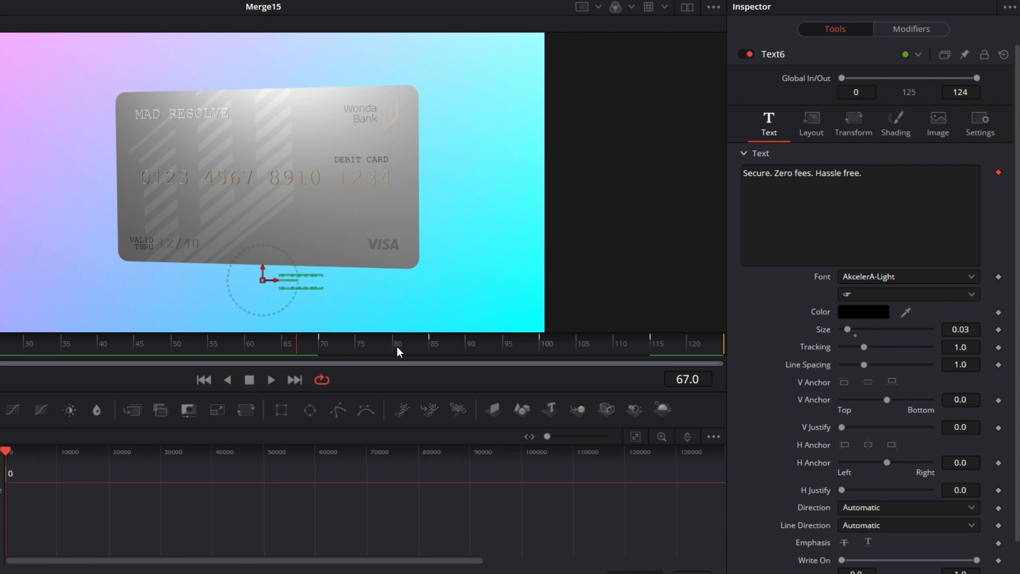
click(411, 349)
drag(547, 437, 558, 438)
click(428, 347)
drag(542, 554, 555, 490)
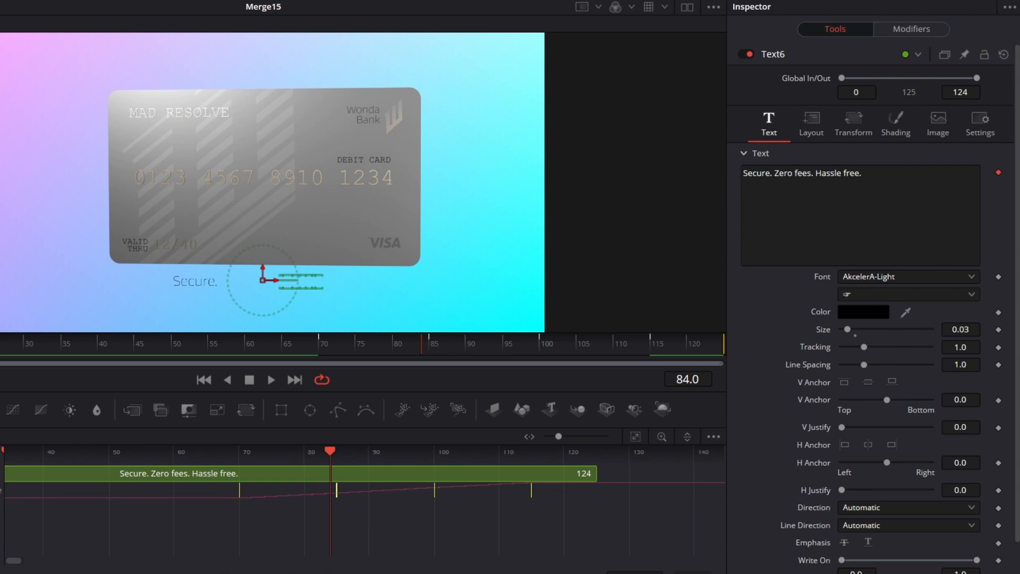
key(t)
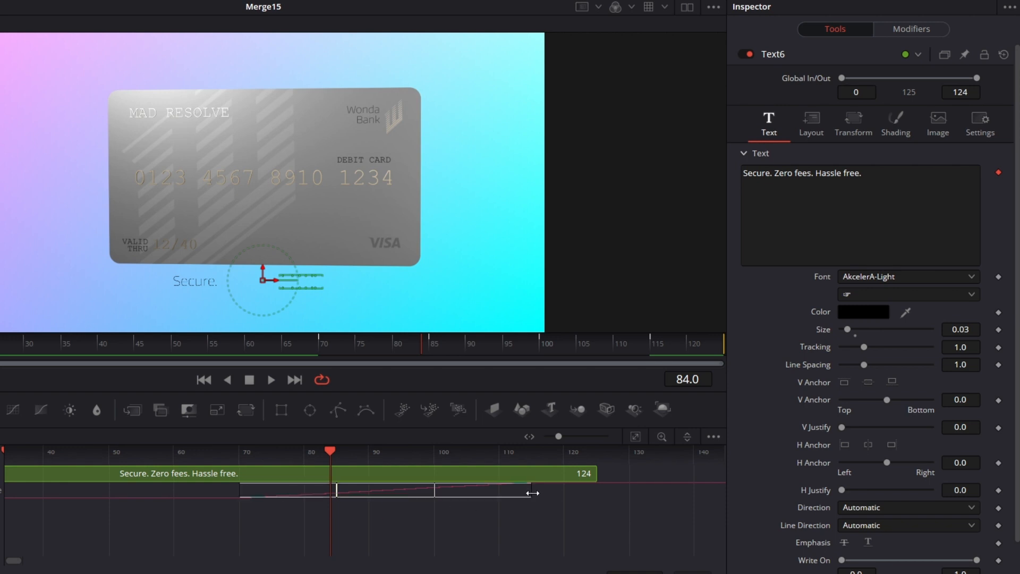
drag(532, 494, 597, 497)
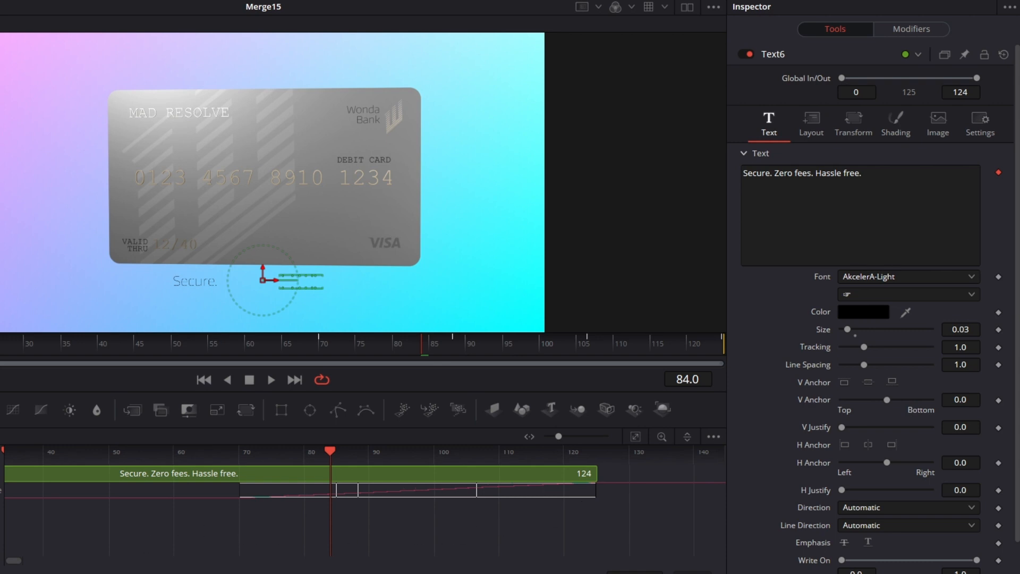
key(t)
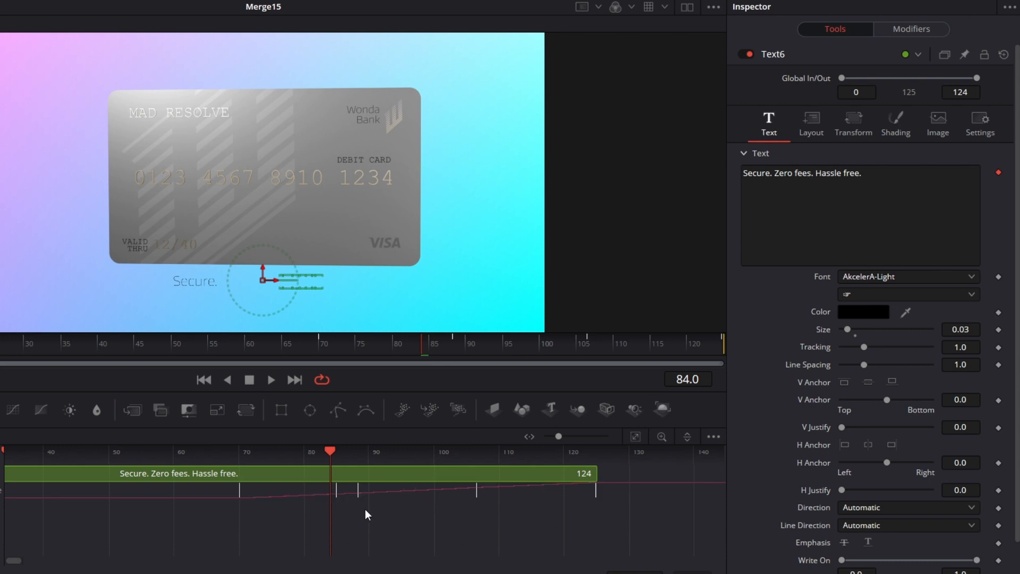
drag(208, 525, 500, 497)
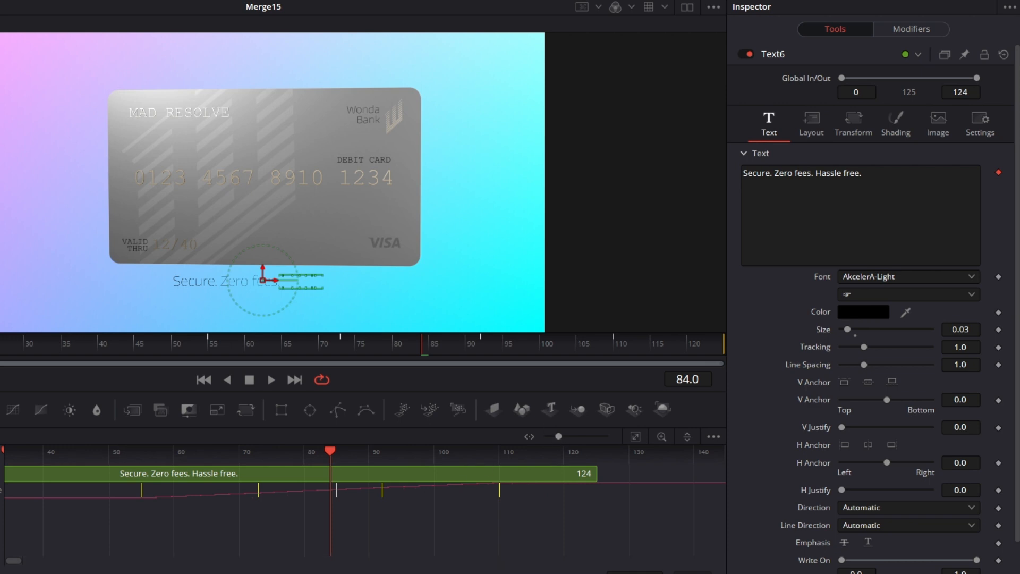
Step: Play the retimed tagline animation from frame 0 and bring back the node graph
key(Home)
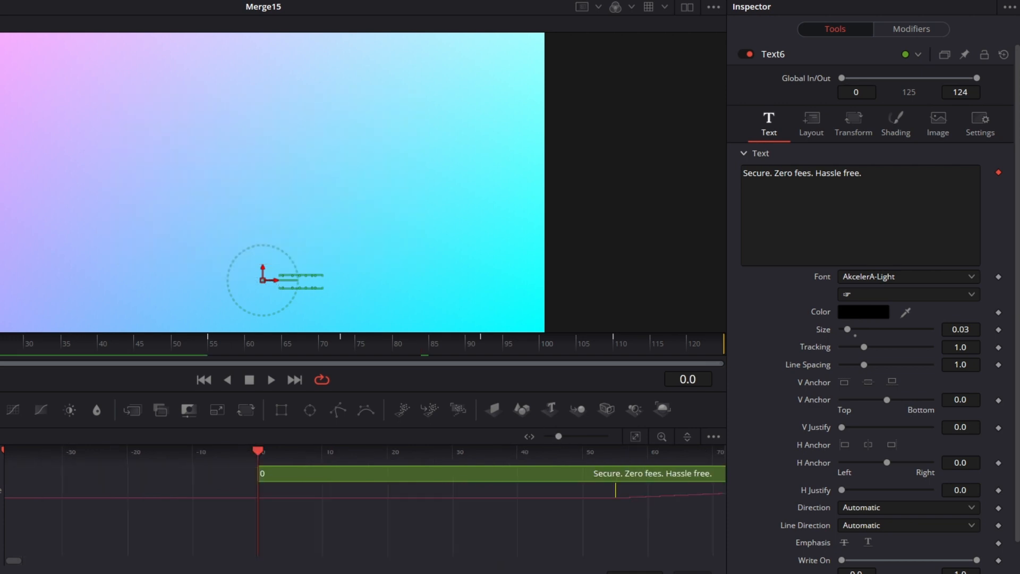
click(271, 379)
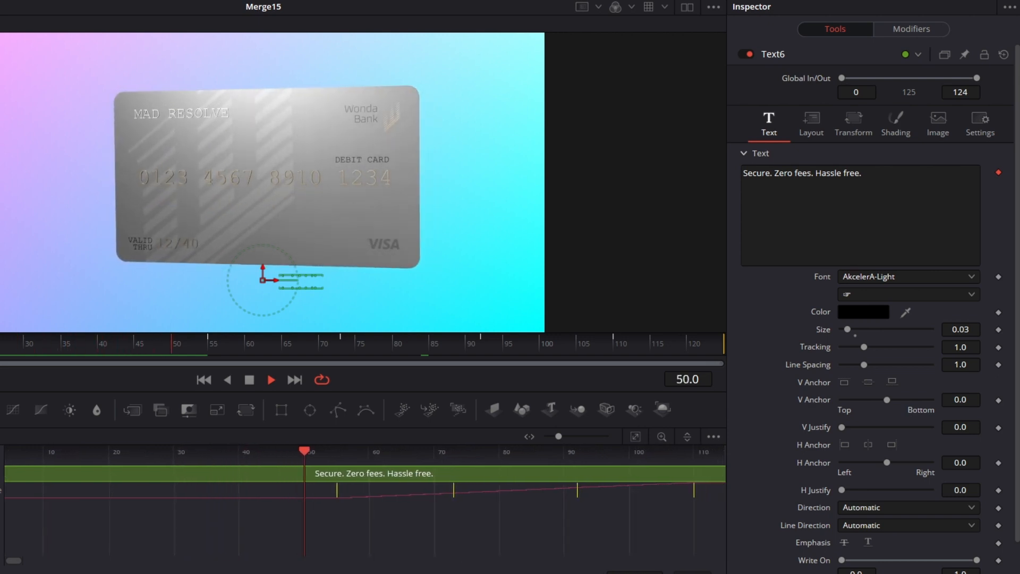
key(F5)
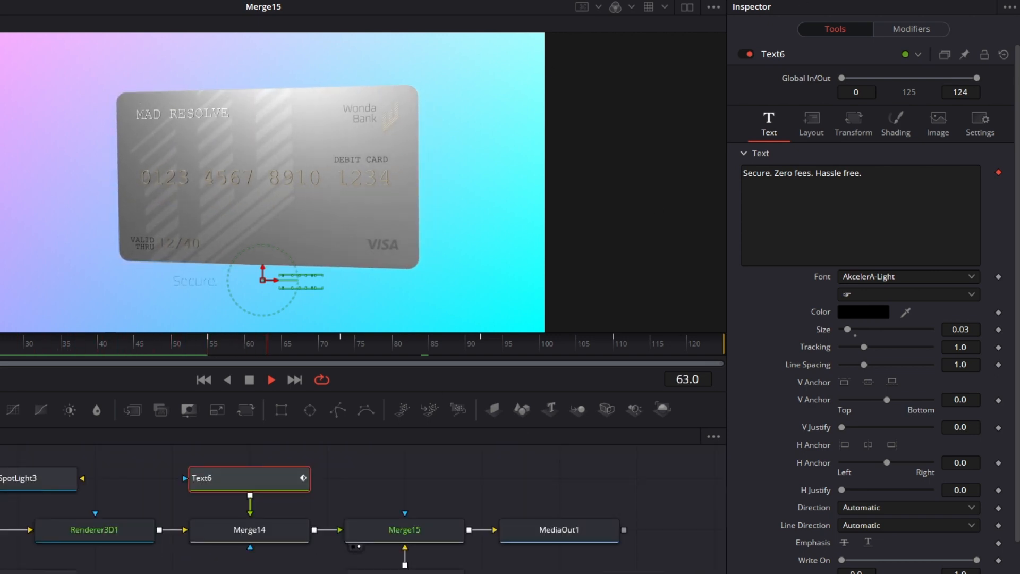
click(249, 380)
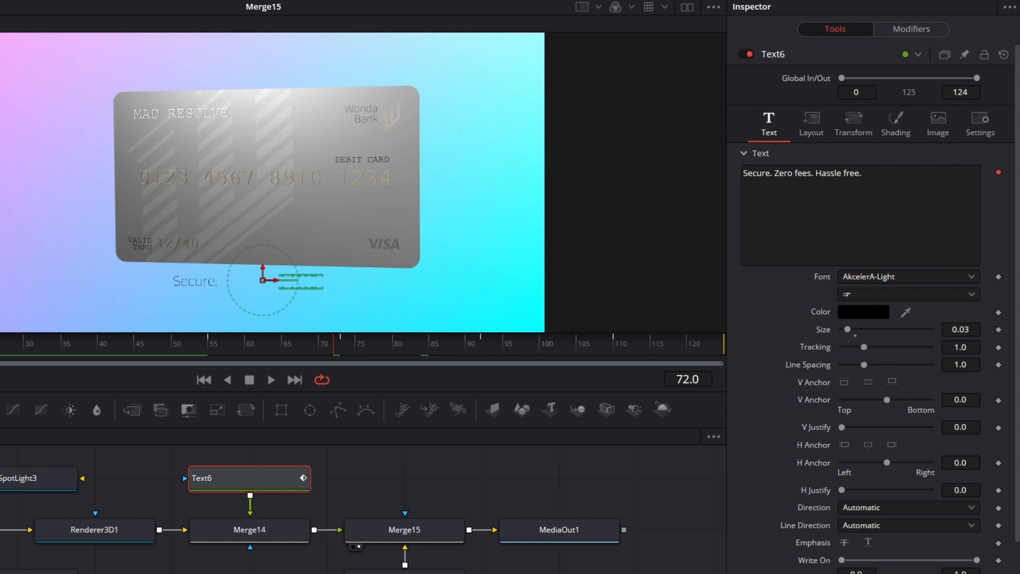
Step: Select "Hassle free." in the Text6 tagline and set its alpha to 1.0 at frame 110
key(ctrl+1)
drag(344, 261, 362, 96)
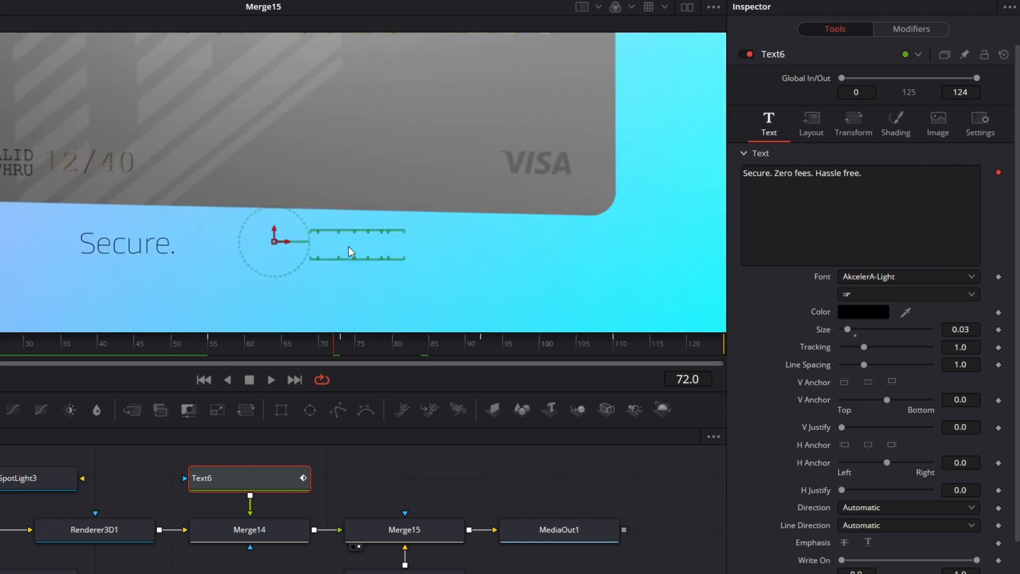
drag(314, 274, 439, 242)
click(904, 29)
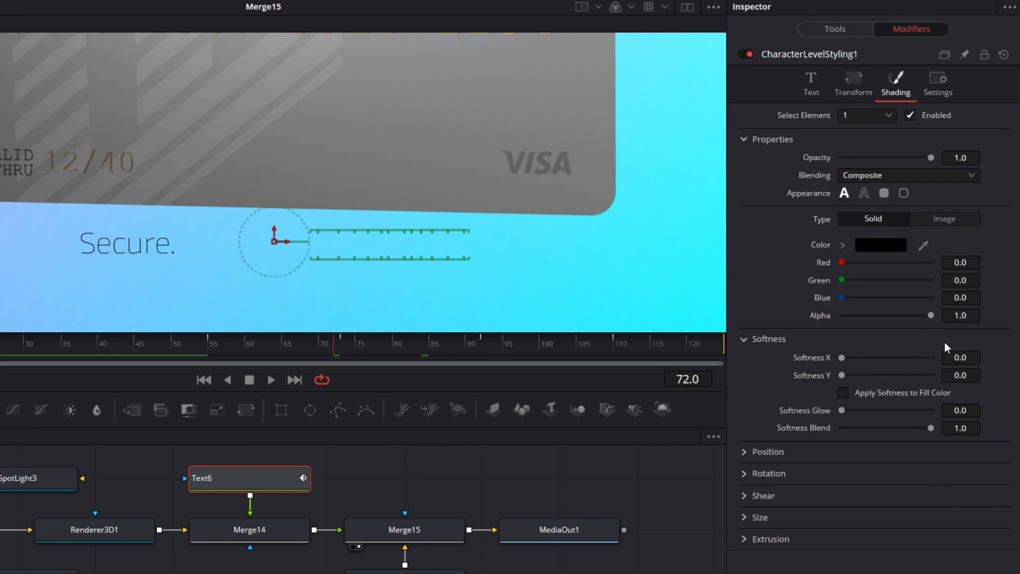
click(482, 346)
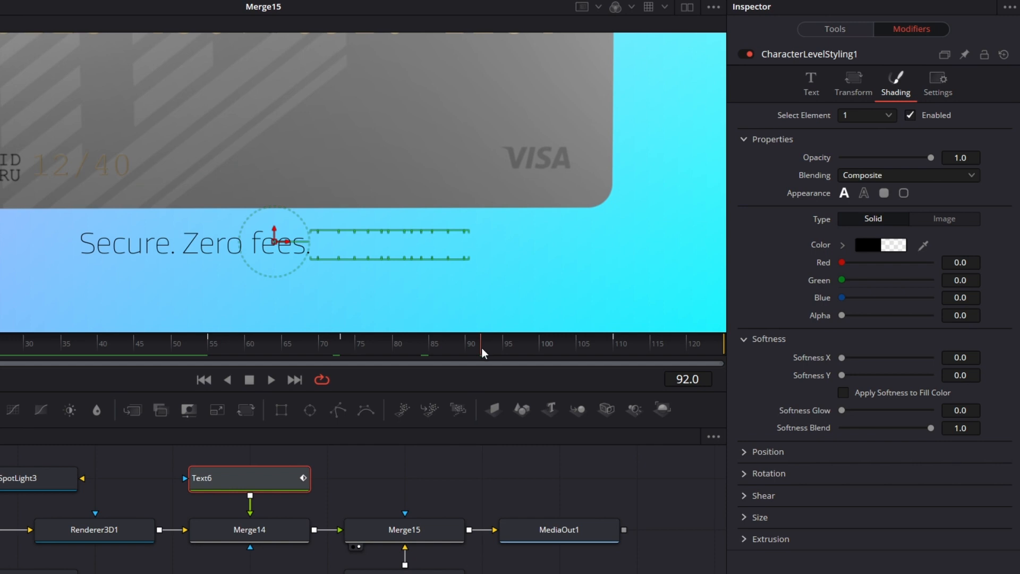
click(613, 348)
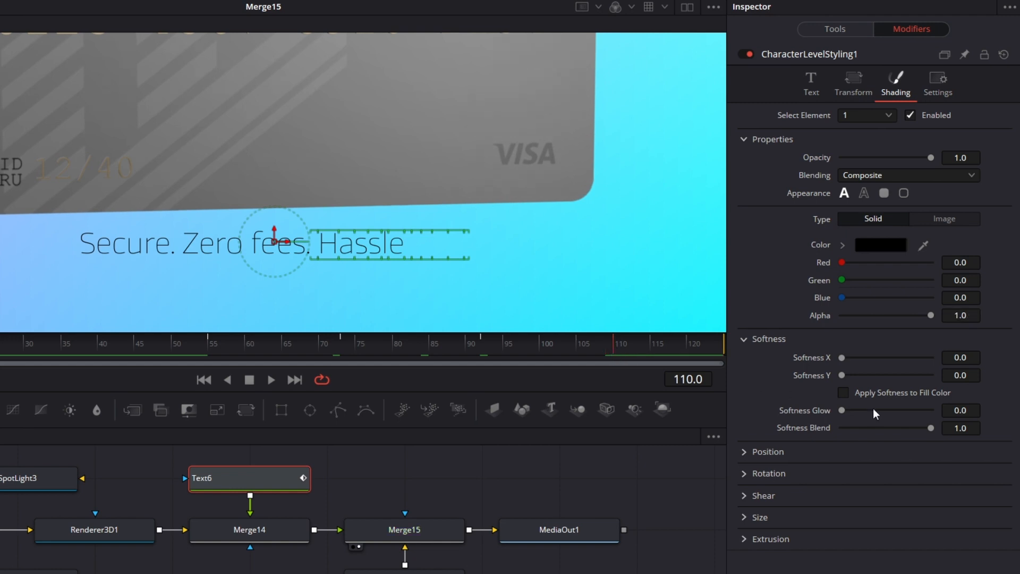
mouse_move(931, 317)
mouse_down()
mouse_move(854, 324)
mouse_move(932, 319)
mouse_up()
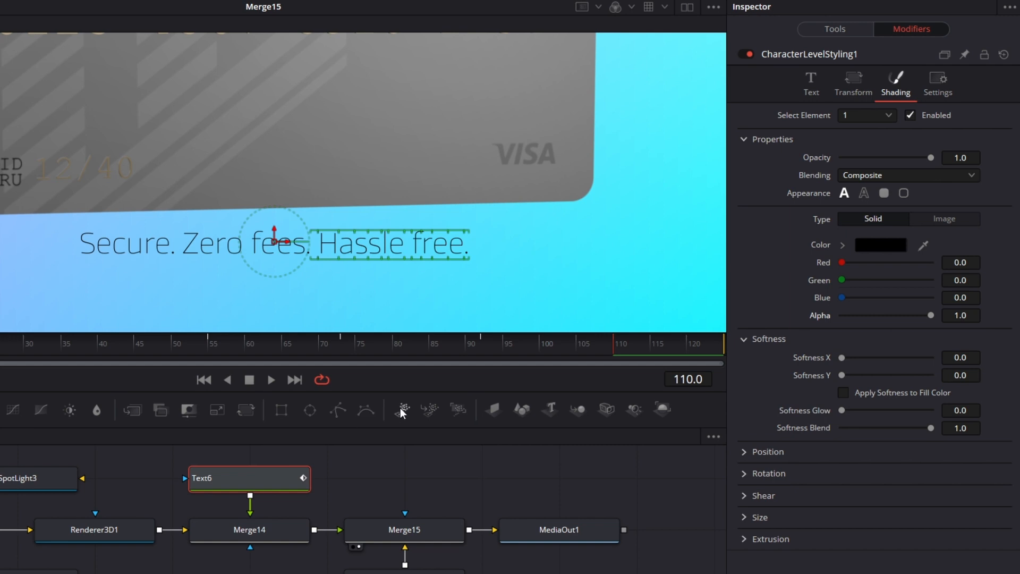
Step: Check the tagline's appearance at its keyframes on frames 92, 73 and 55
click(482, 351)
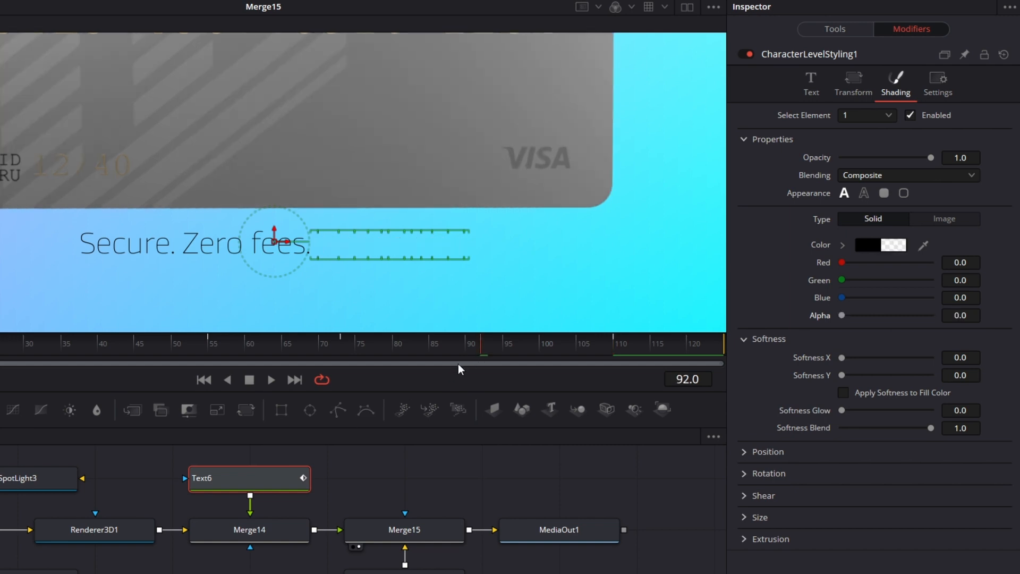
click(342, 346)
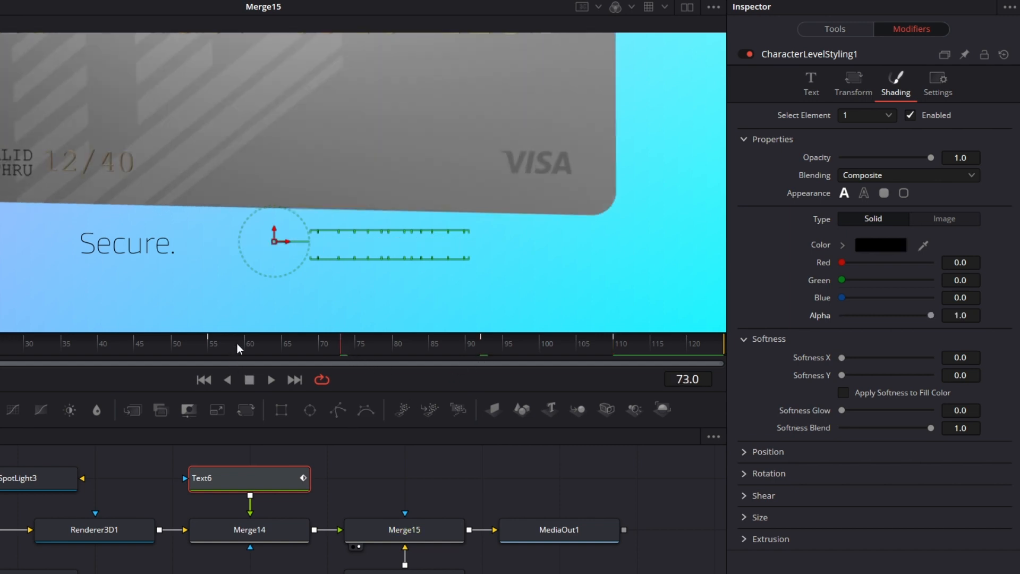
click(208, 350)
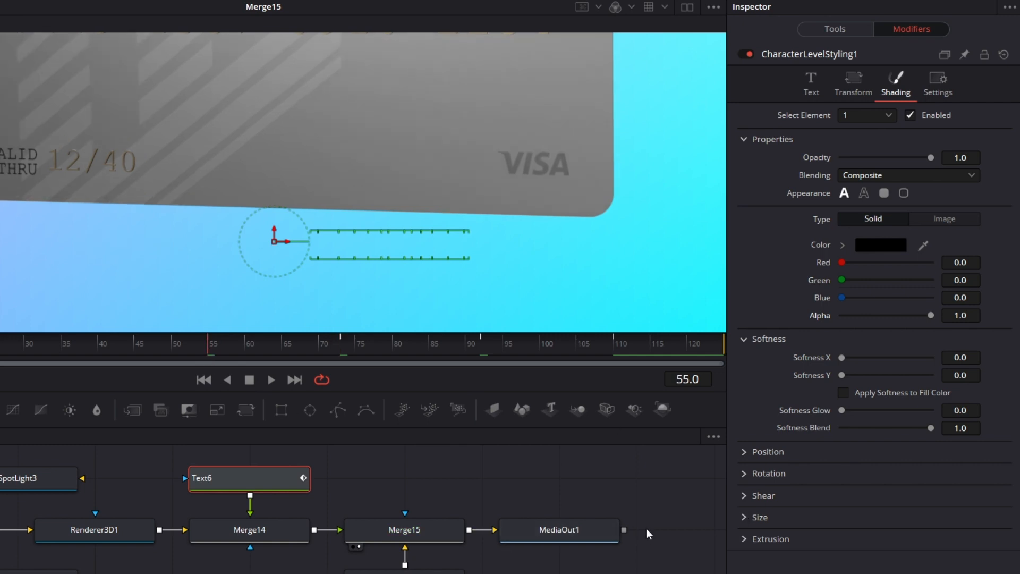
Step: Show MediaOut1 in the viewer, fit the full frame and play the animation from frame 0
key(1)
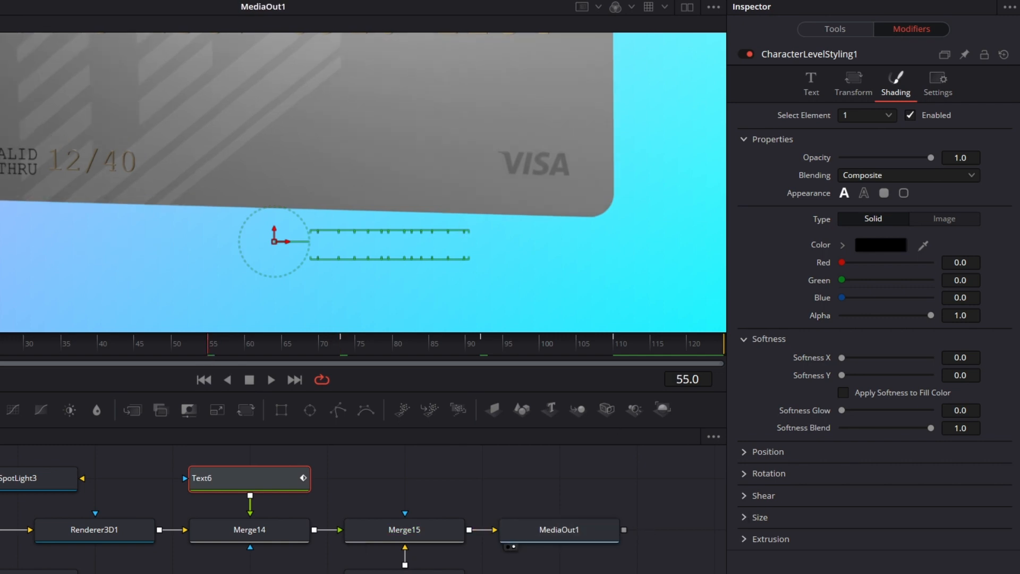
key(ctrl+f)
key(Home)
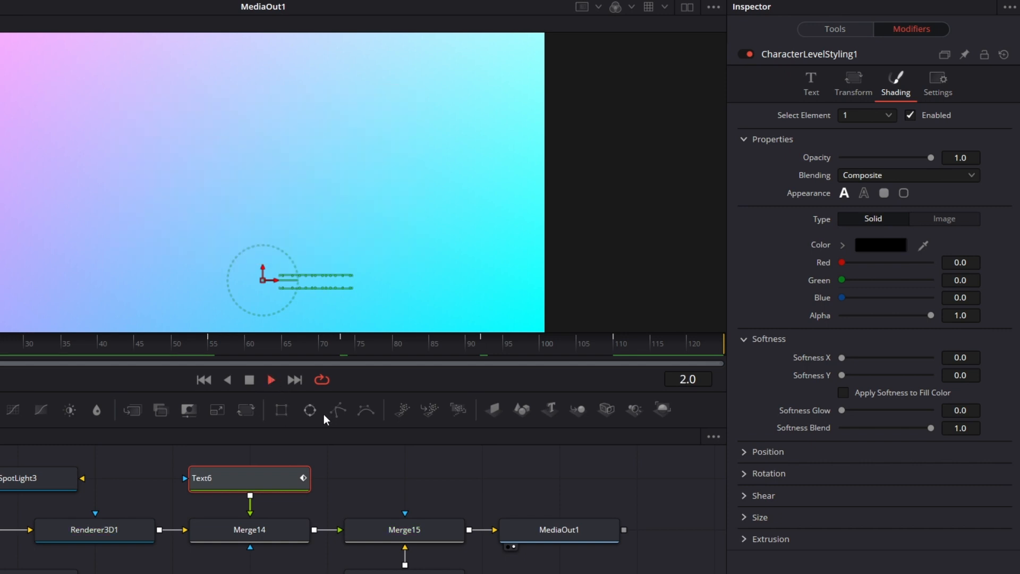
click(497, 487)
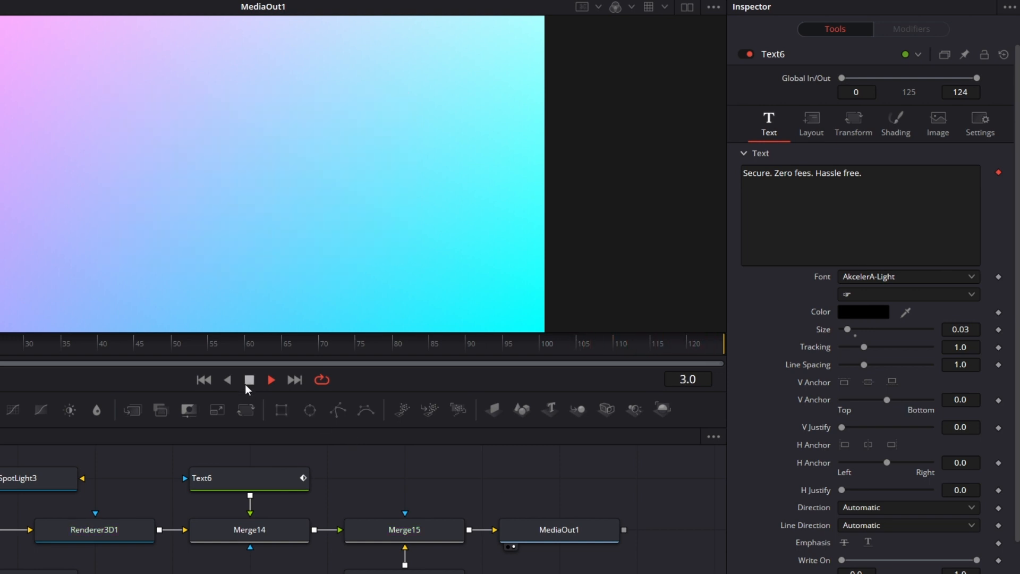
click(248, 383)
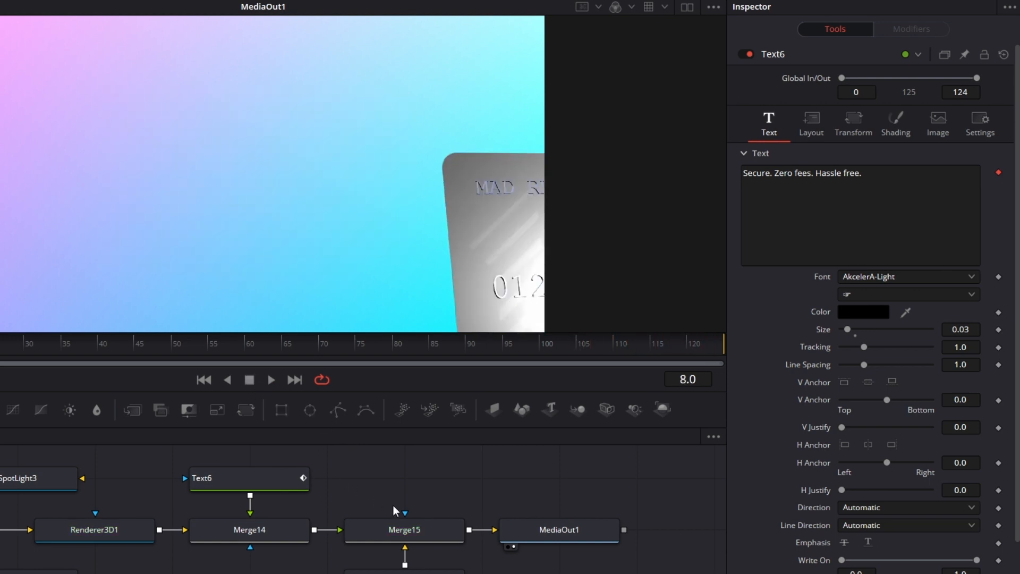
Step: Smooth all keyframes of Text6's character-level styling curve in an enlarged Spline editor
click(260, 479)
click(728, 0)
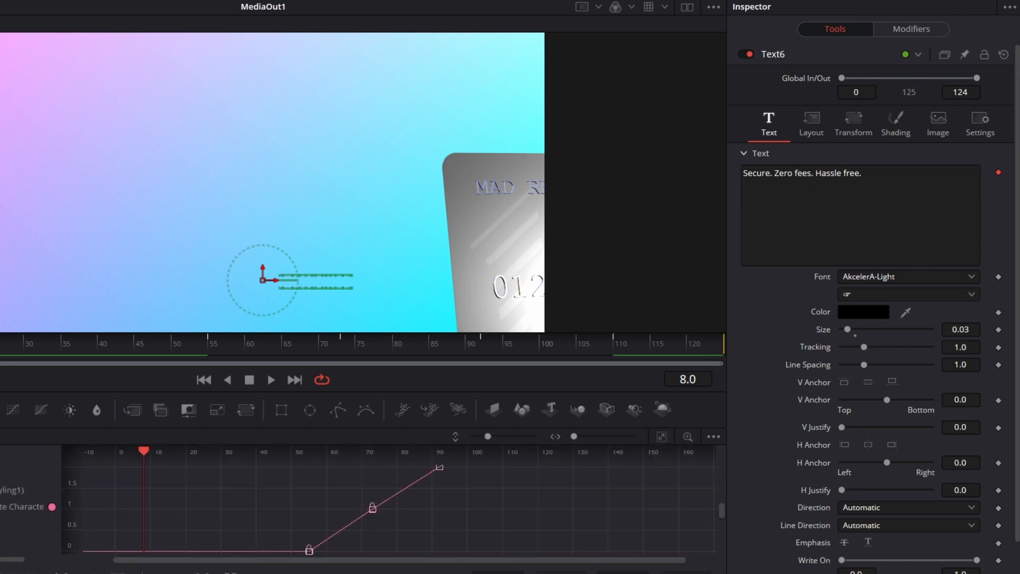
drag(617, 500, 641, 488)
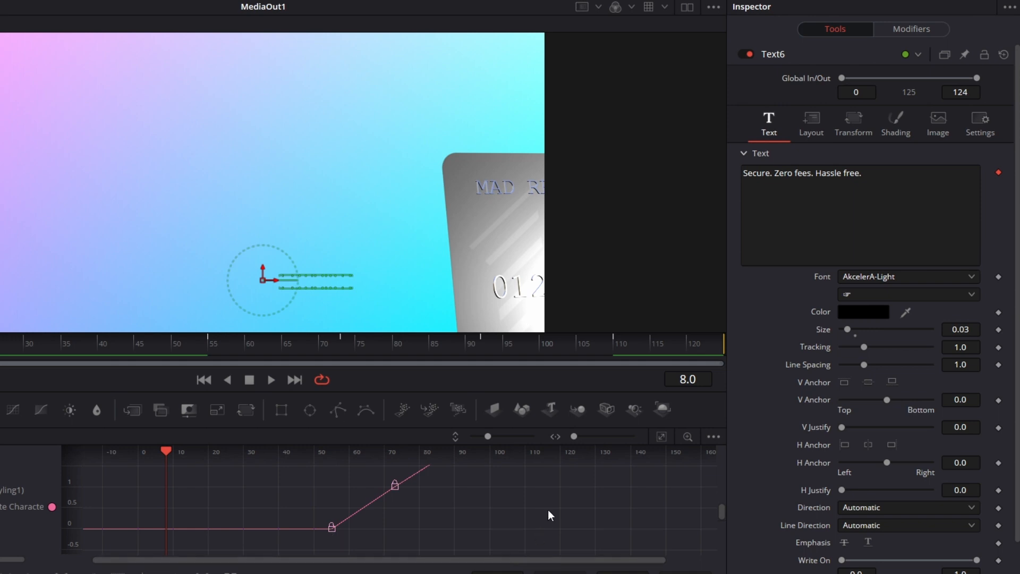
click(663, 439)
drag(528, 427, 553, 310)
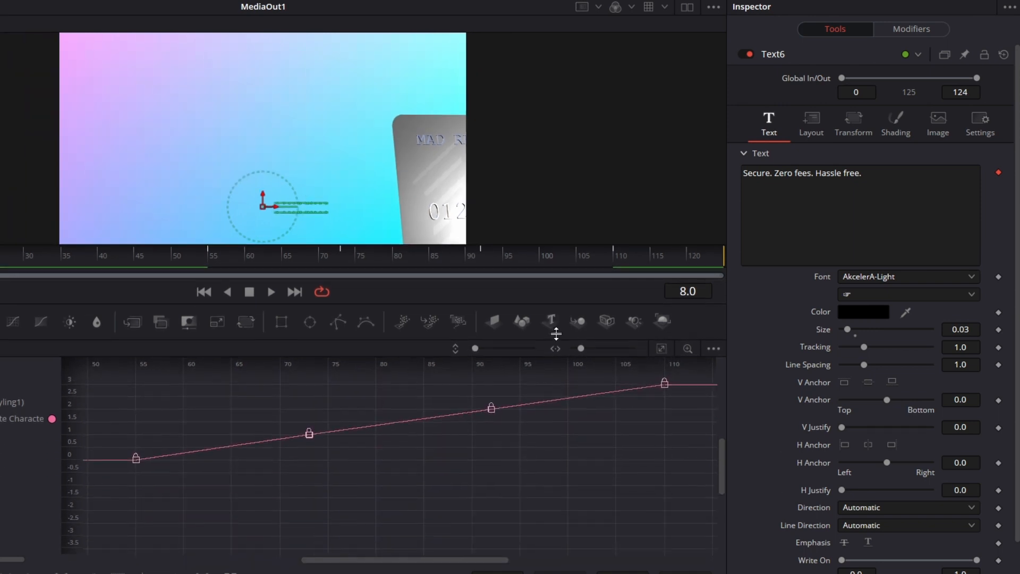
click(660, 326)
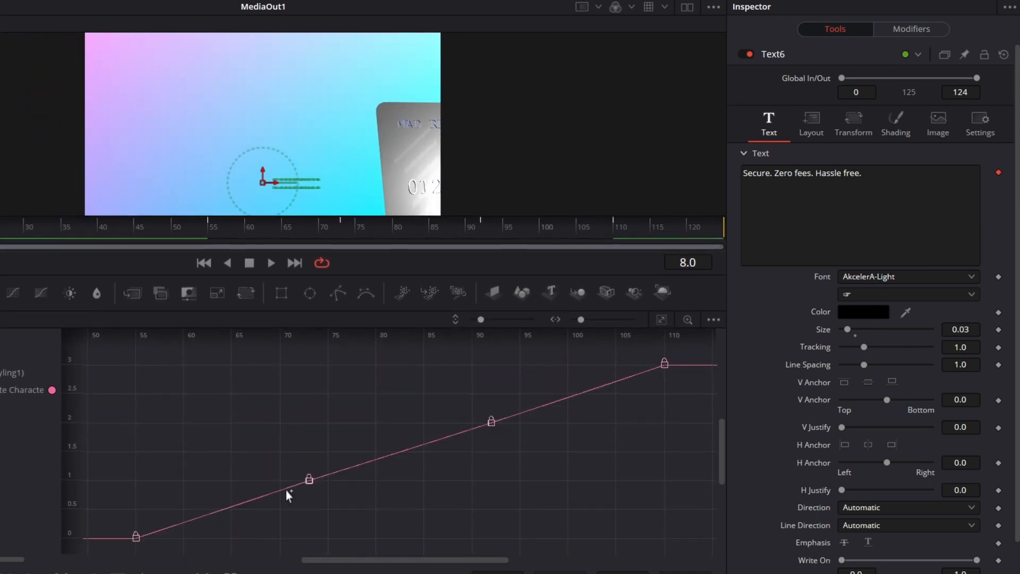
drag(126, 554, 668, 346)
key(shift+s)
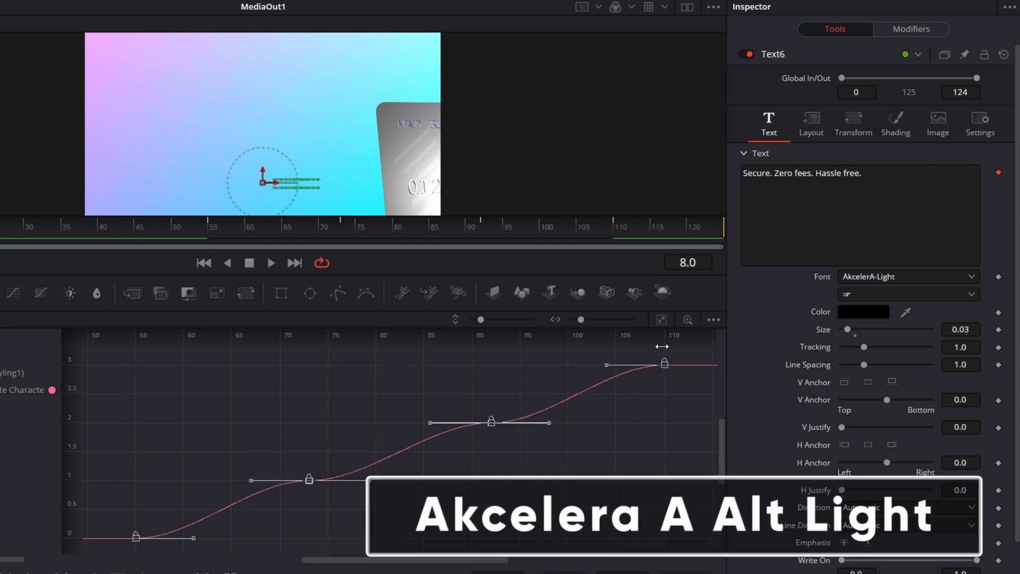
Step: Play the animation in the viewer to review the smoothed tagline fade
click(373, 530)
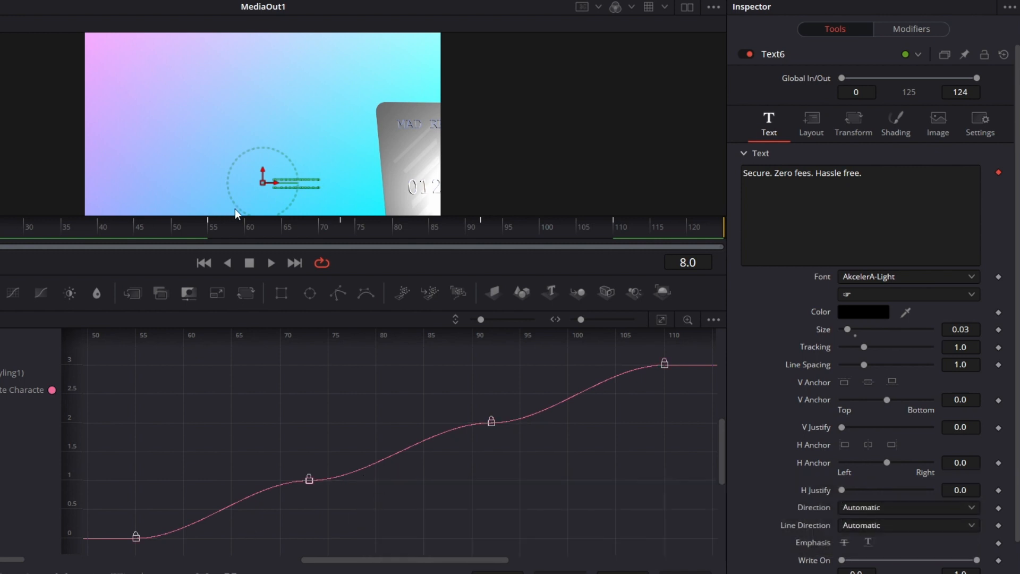
click(193, 233)
click(271, 261)
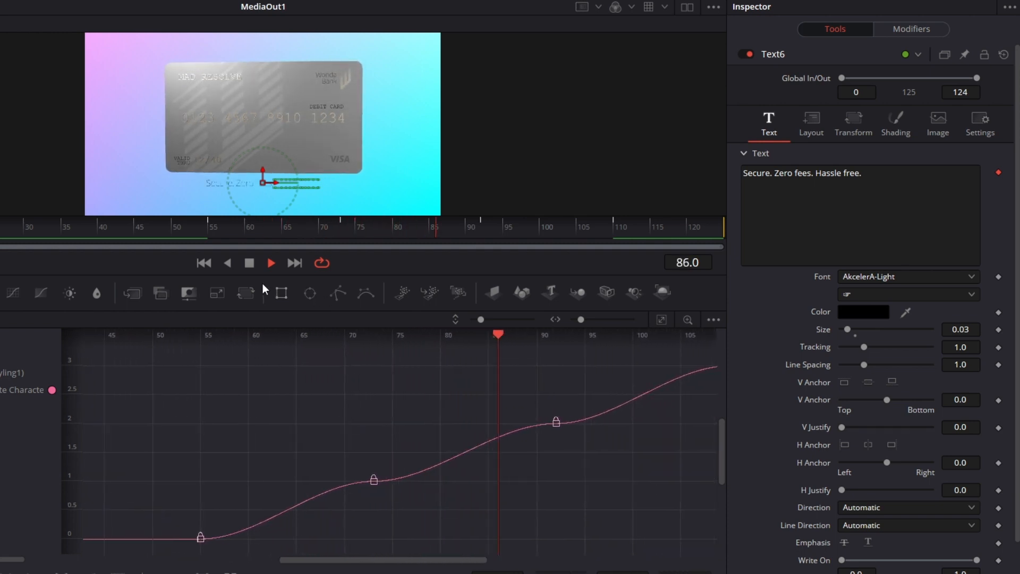
Step: Lengthen the incoming curve handles of Text6's second, third and last keyframes by about 12 frames each, so each fade settles more gently
click(353, 481)
drag(289, 484, 172, 486)
click(533, 423)
drag(470, 428, 355, 428)
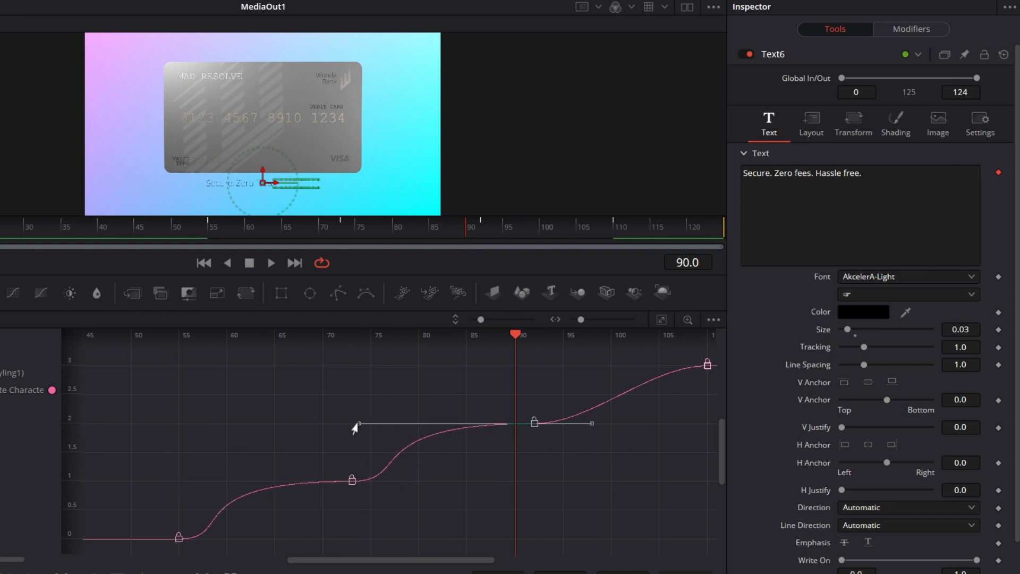
drag(567, 476, 459, 546)
click(600, 435)
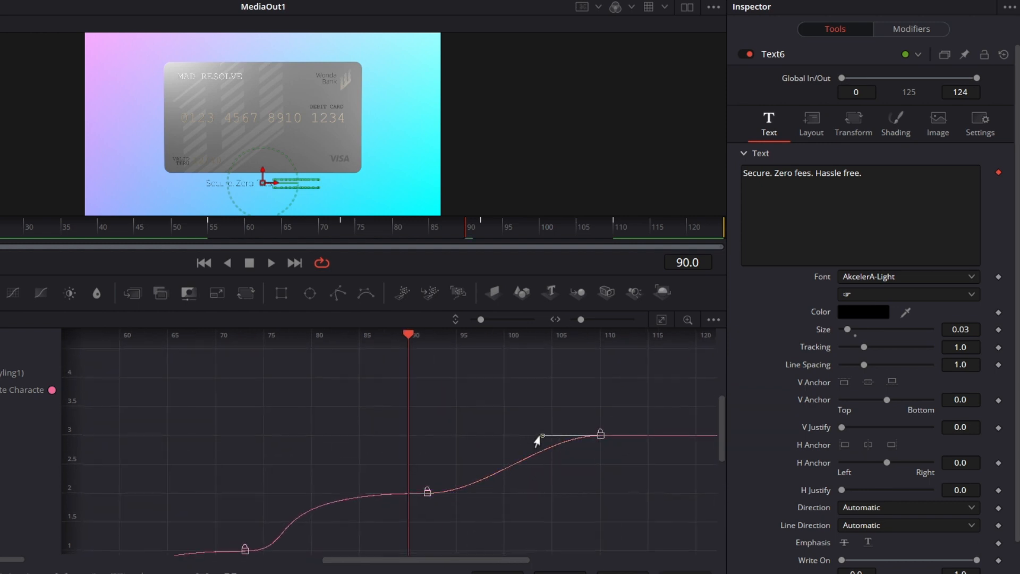
drag(542, 441, 428, 438)
click(563, 483)
Step: Return to the node graph and play the composition from frame 0 with Text6 deselected
key(F8)
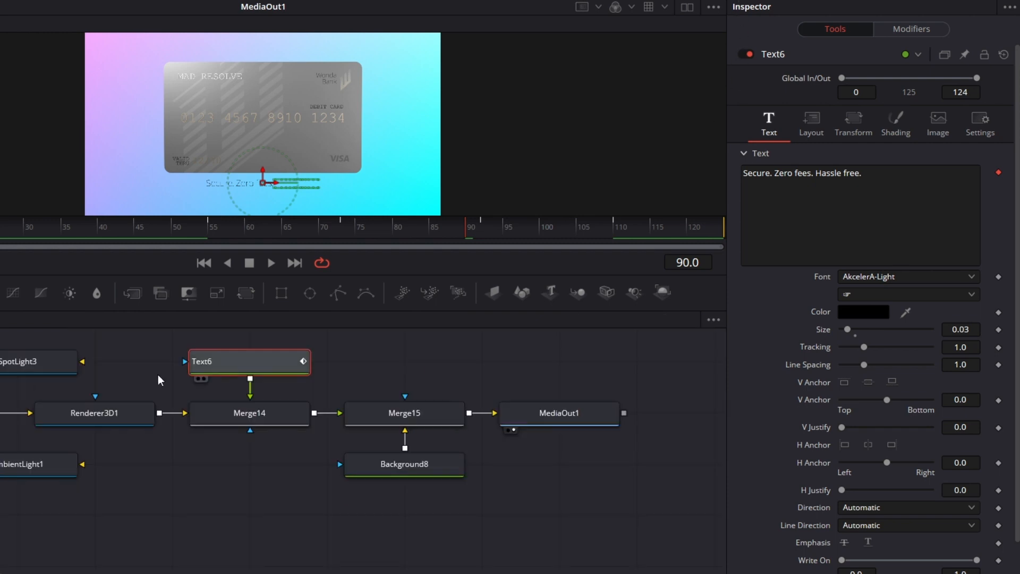
key(Home)
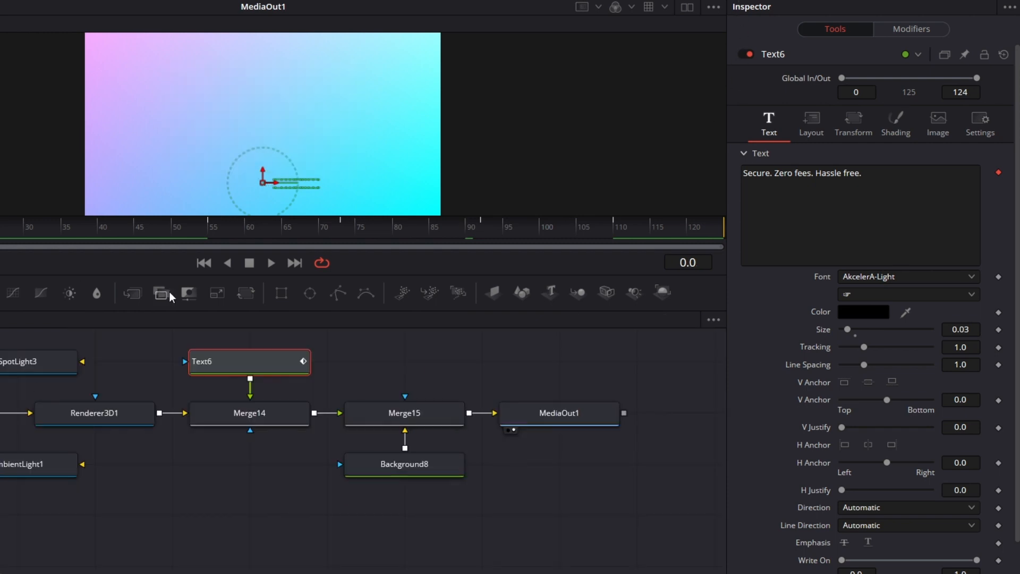
click(271, 263)
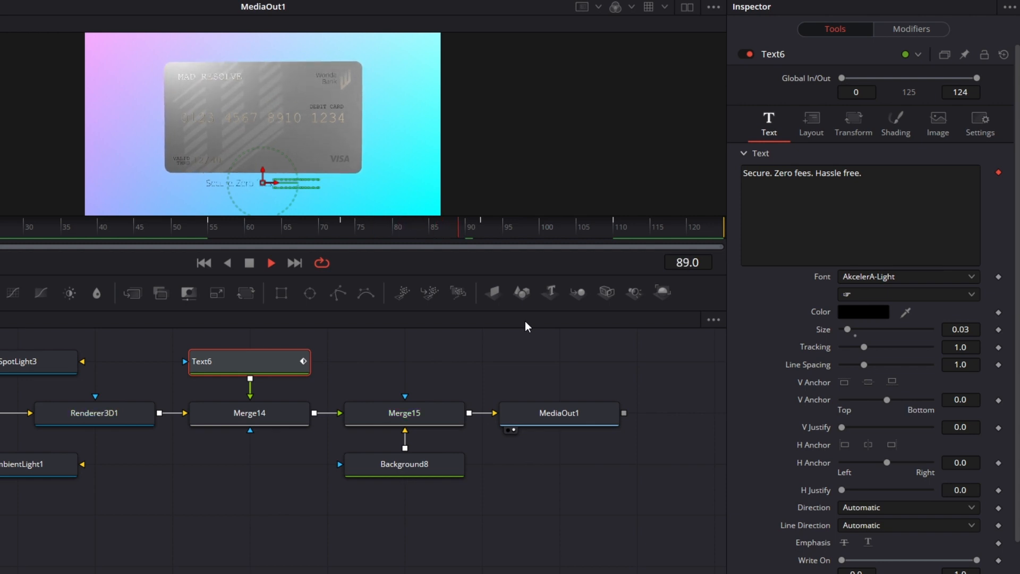
click(449, 355)
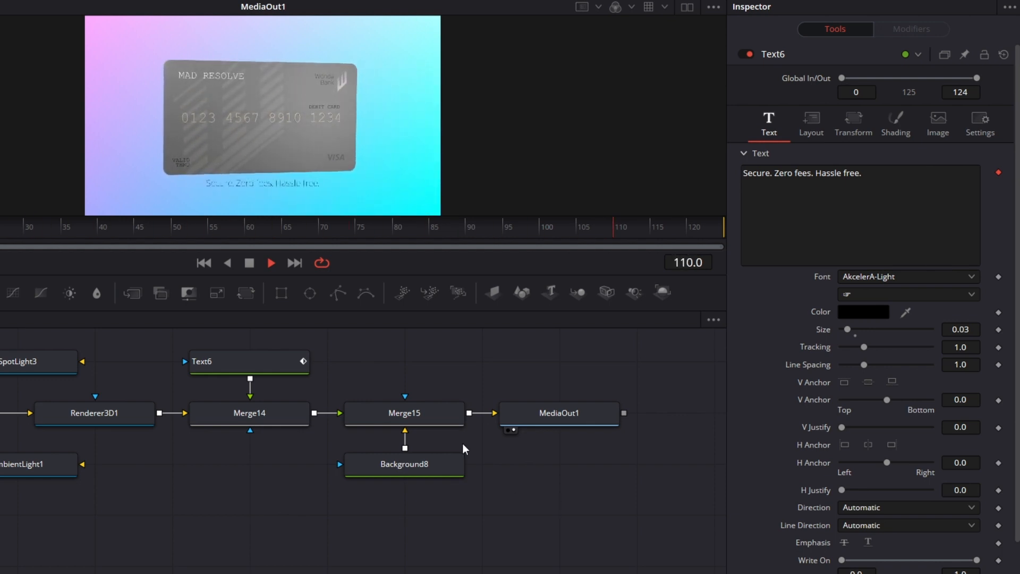
click(249, 263)
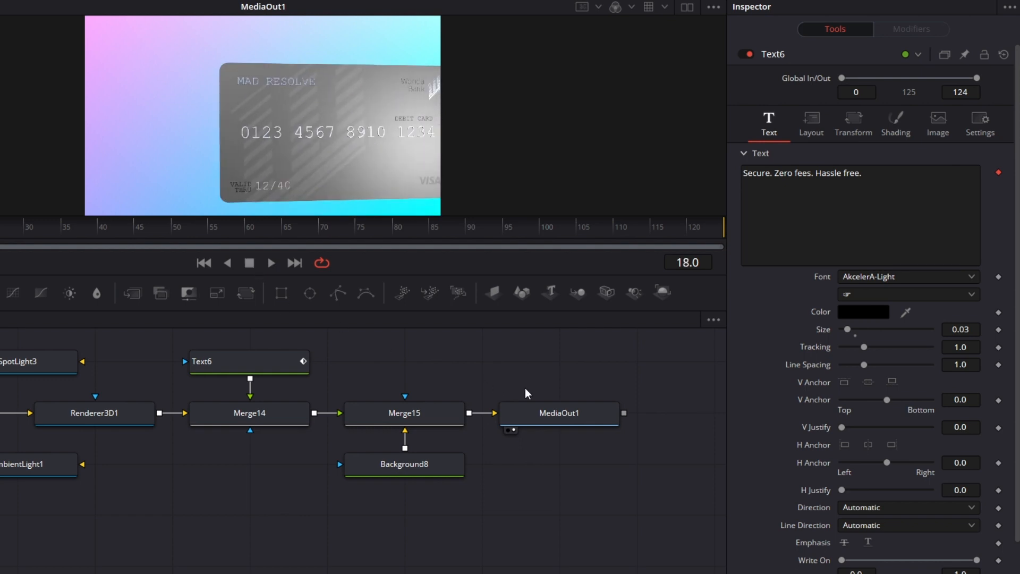
drag(515, 499, 533, 497)
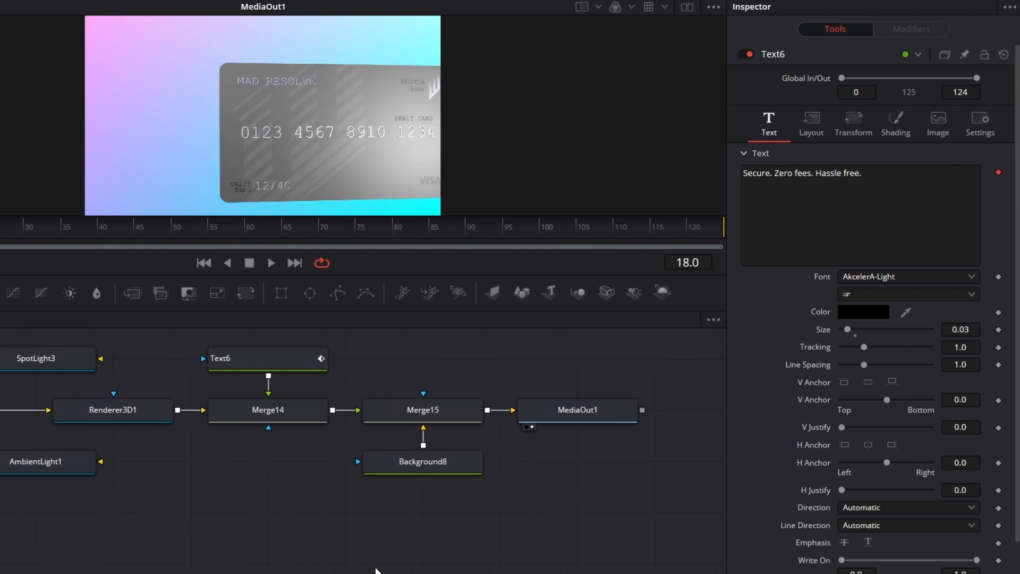
Step: Switch to the edit timeline and change the Fusion Composition clip's duration to 10 seconds
key(shift+4)
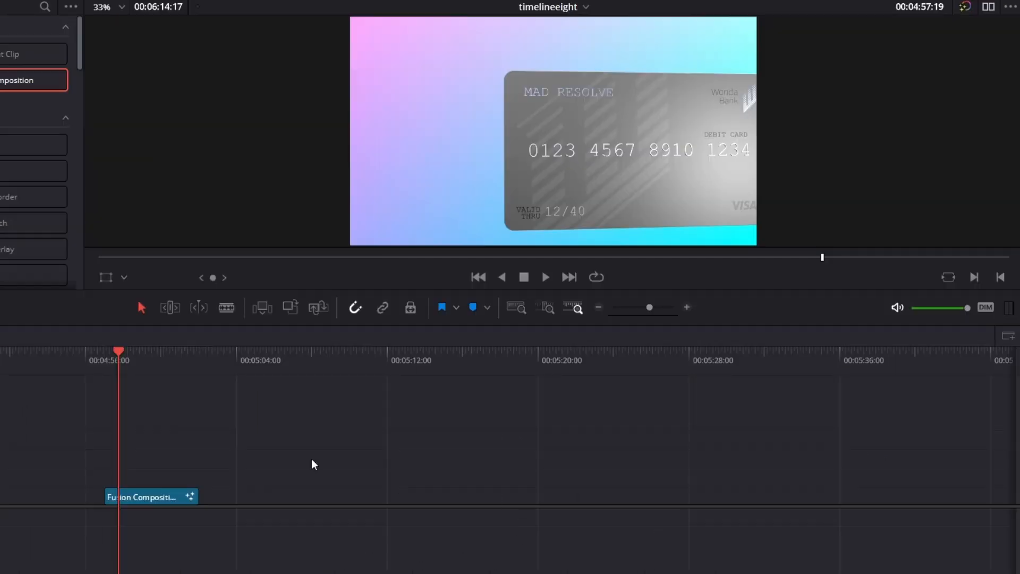
right_click(163, 492)
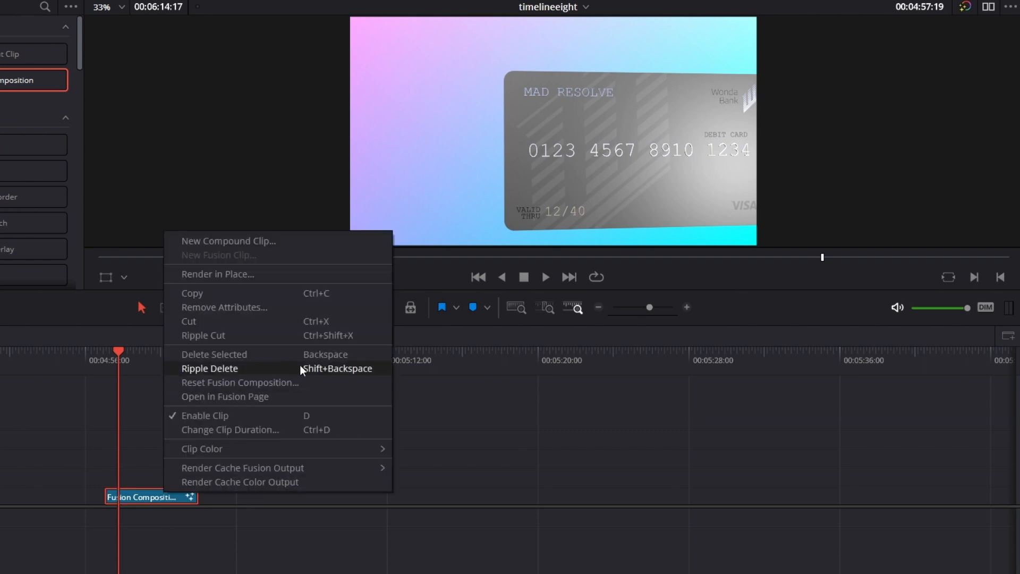
click(277, 429)
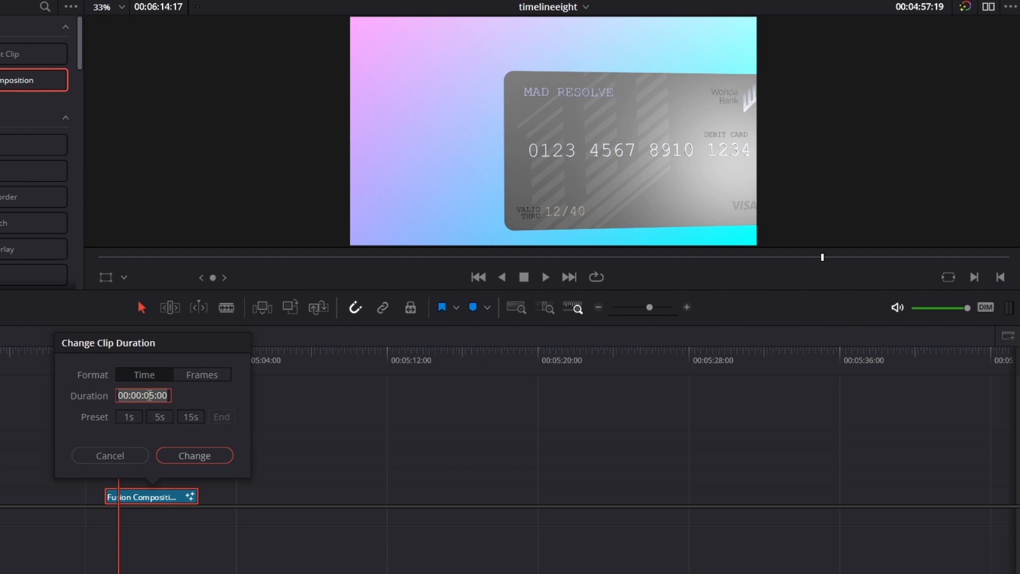
click(149, 396)
key(BackSpace)
text(10)
key(Return)
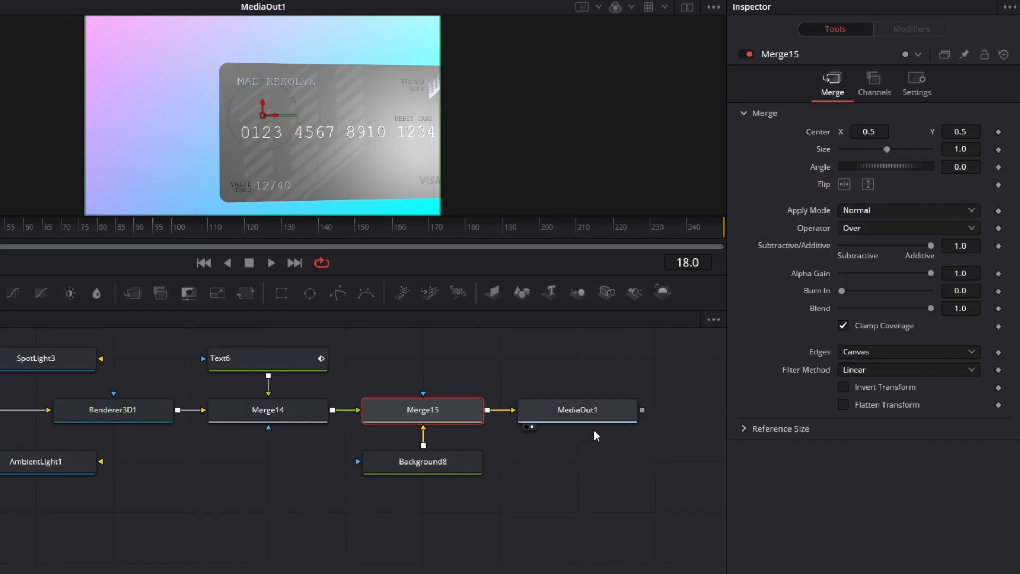
Step: Select all of Text6's tagline keyframes in the Keyframes editor and stretch them so the last one lands at about frame 160
drag(357, 380, 370, 459)
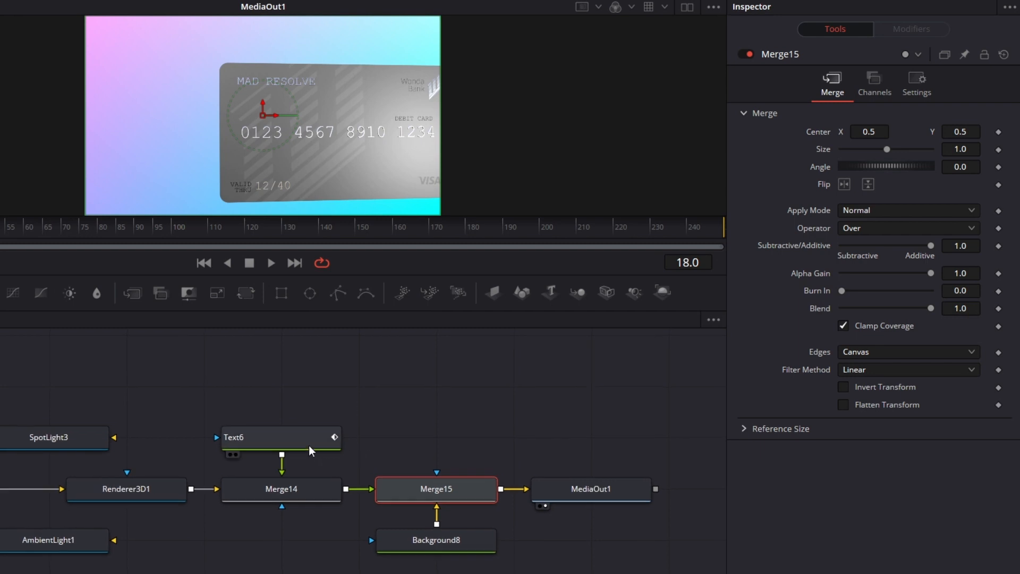
click(306, 438)
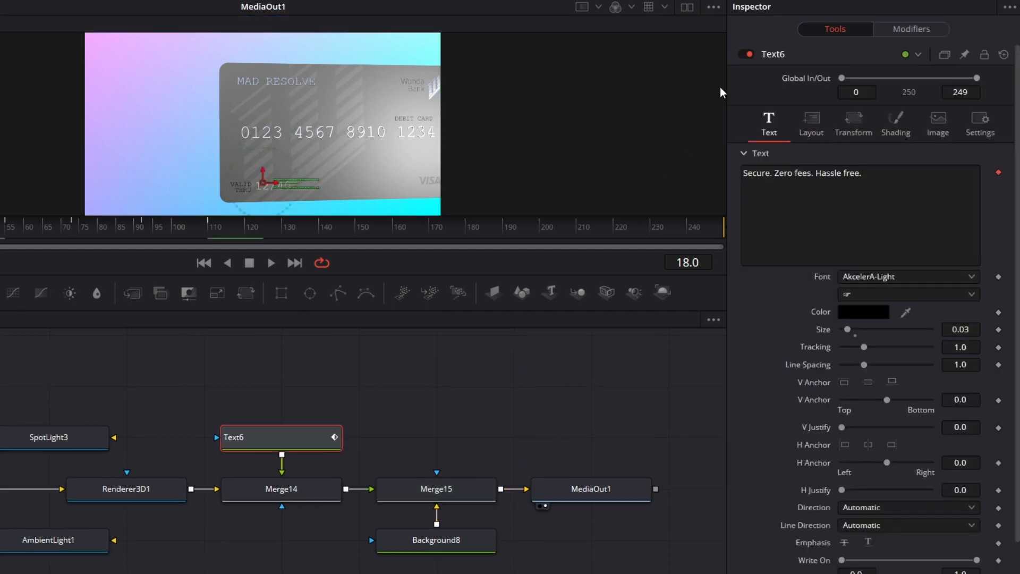
click(791, 11)
scroll(391, 522, right, 5)
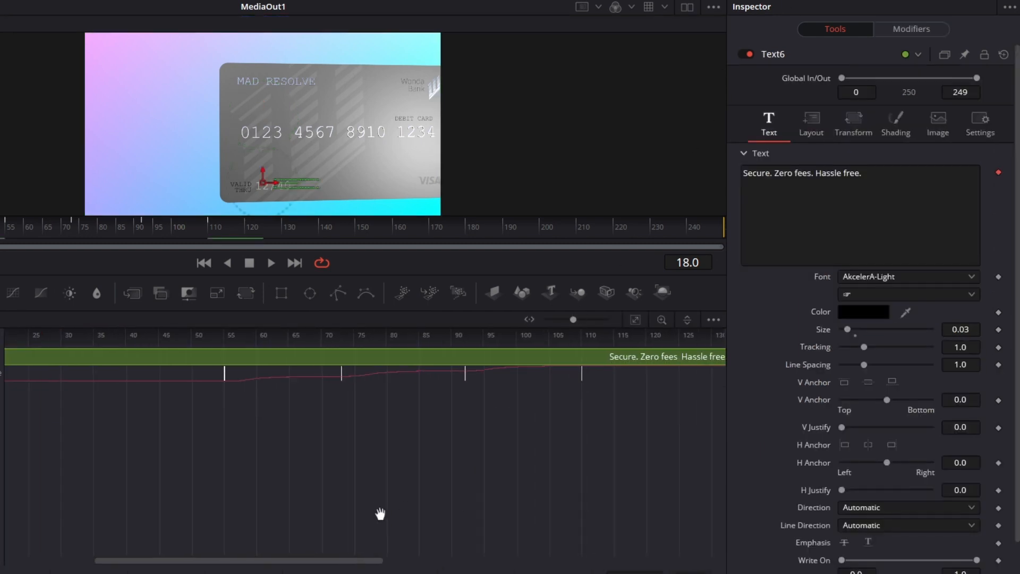
drag(105, 417, 549, 372)
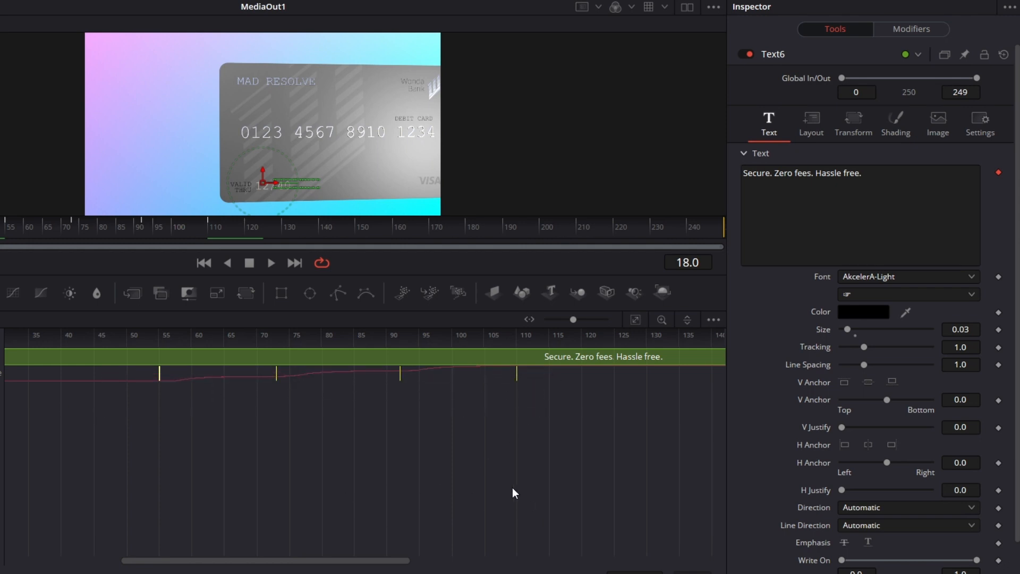
key(t)
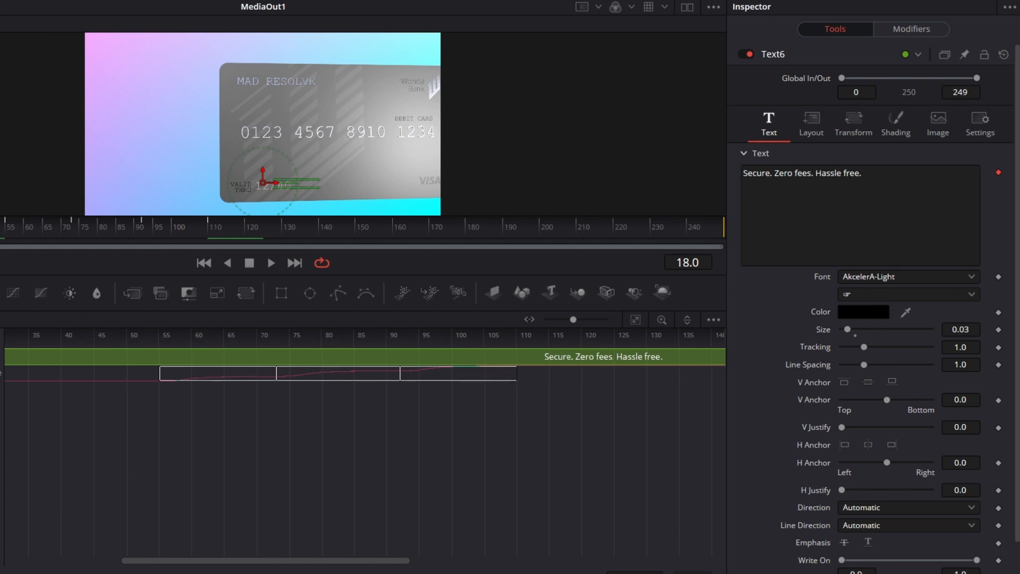
drag(515, 372, 710, 376)
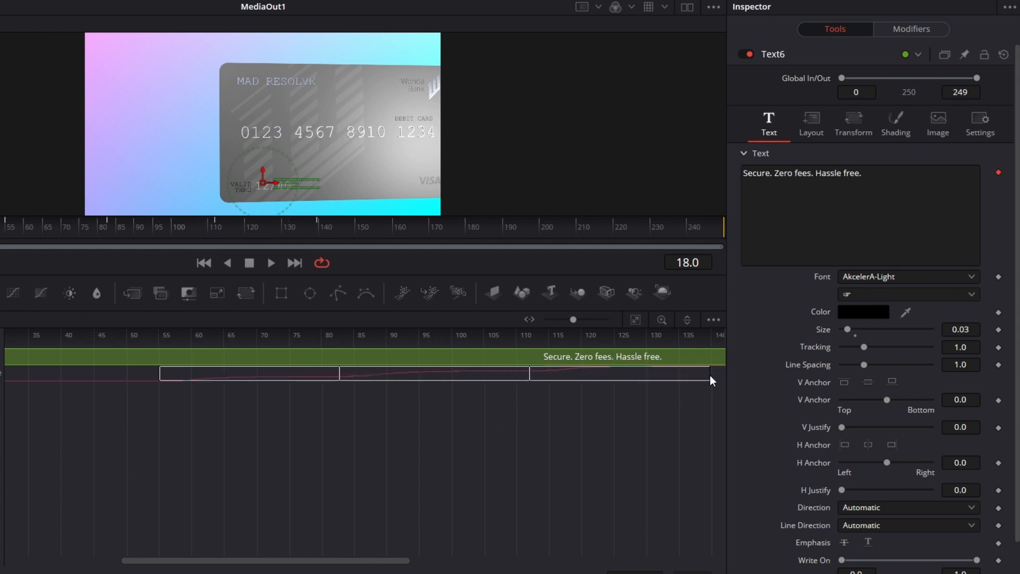
scroll(706, 397, right, 5)
drag(465, 376, 598, 376)
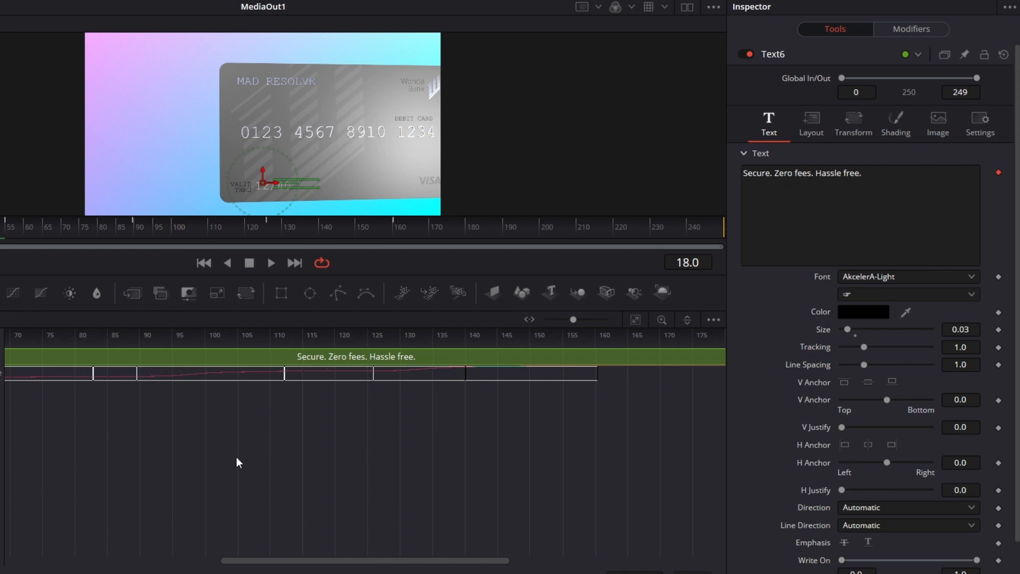
Step: Play the extended composition to review the slower tagline timing, and stop playback
click(272, 262)
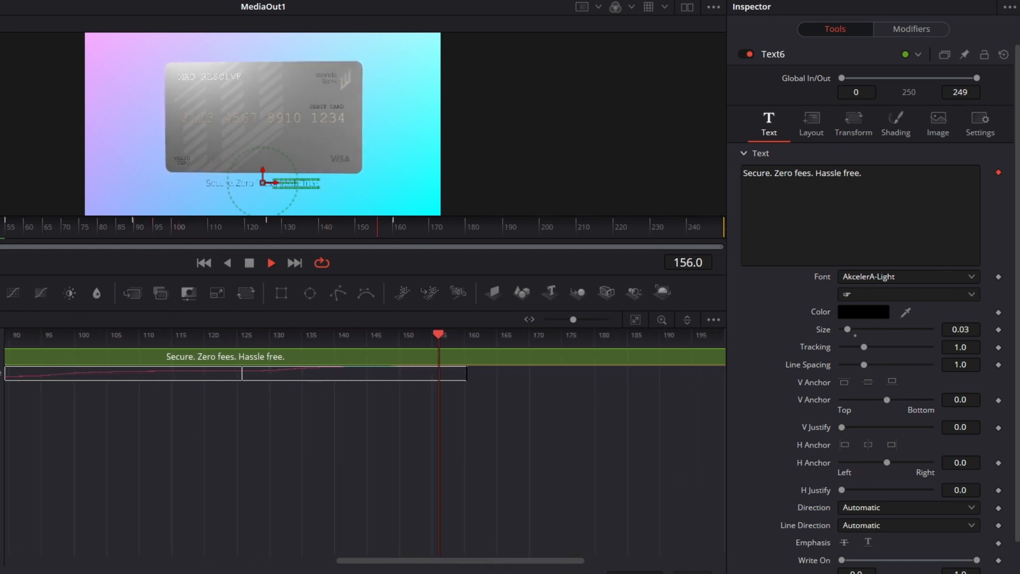
click(781, 2)
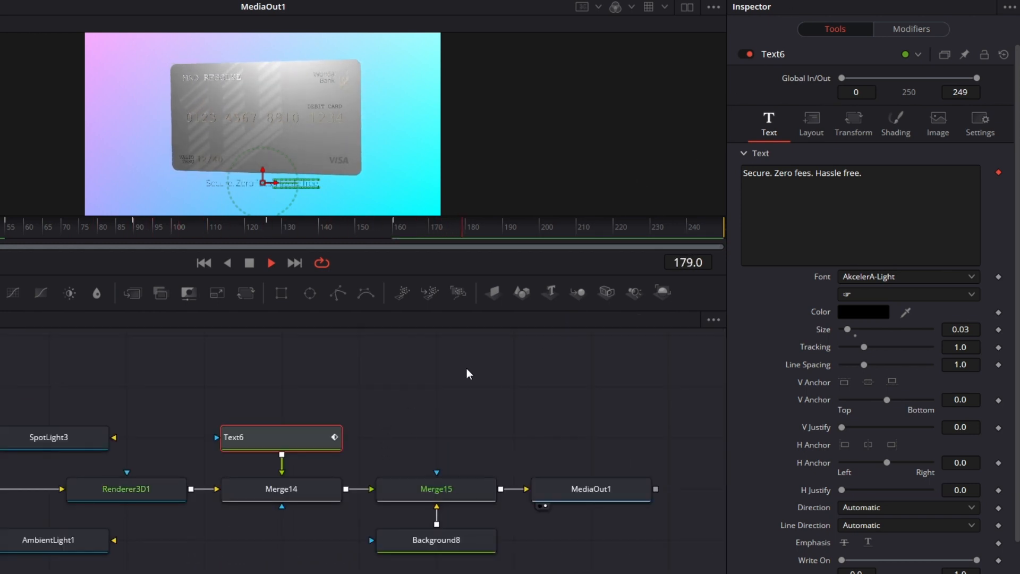
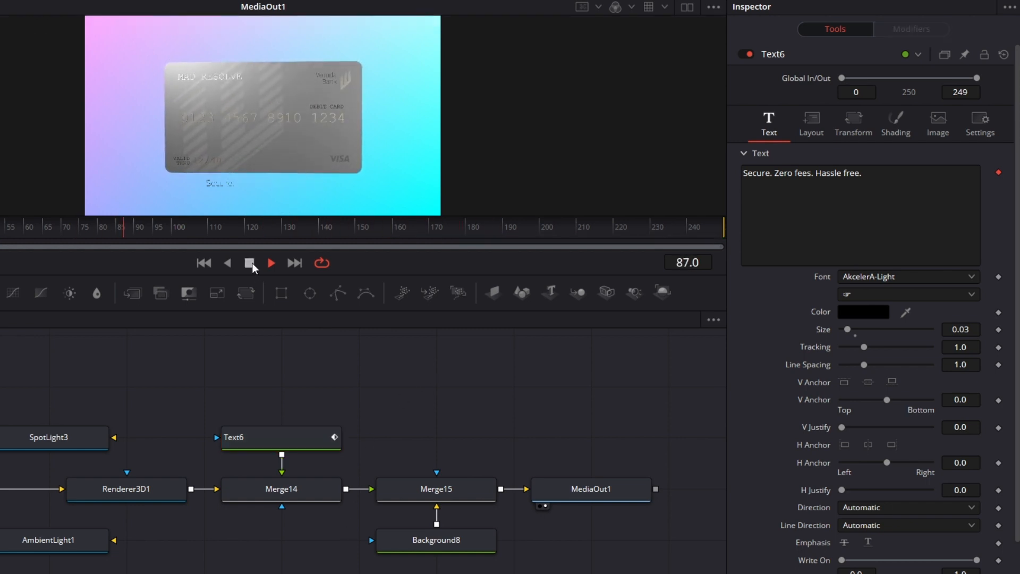
click(250, 263)
Step: At frame 227, remove the X rotation animation from Transform3D3 and apply a Shake modifier to X rotation
drag(357, 532, 489, 538)
click(10, 449)
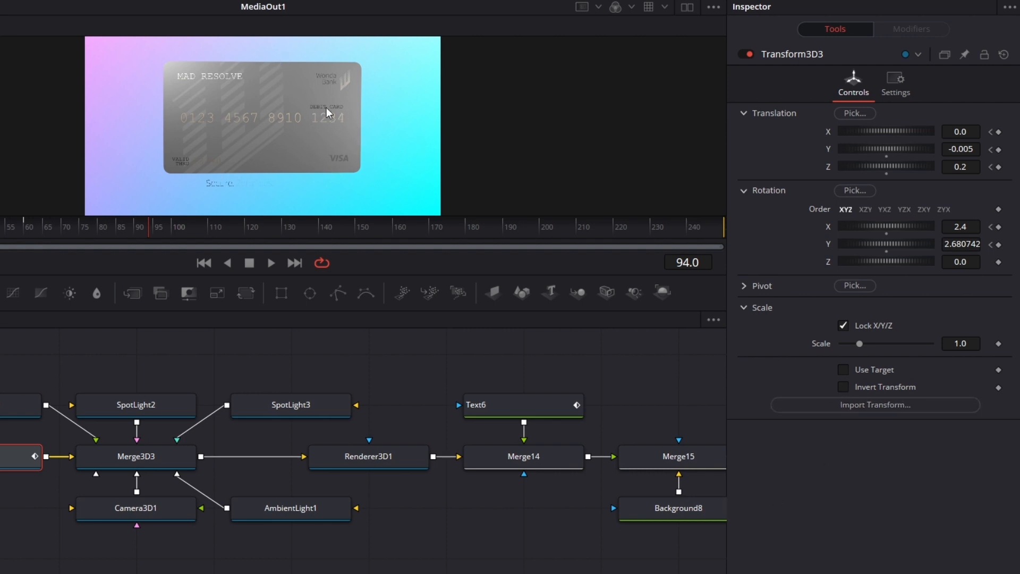
drag(335, 425, 219, 407)
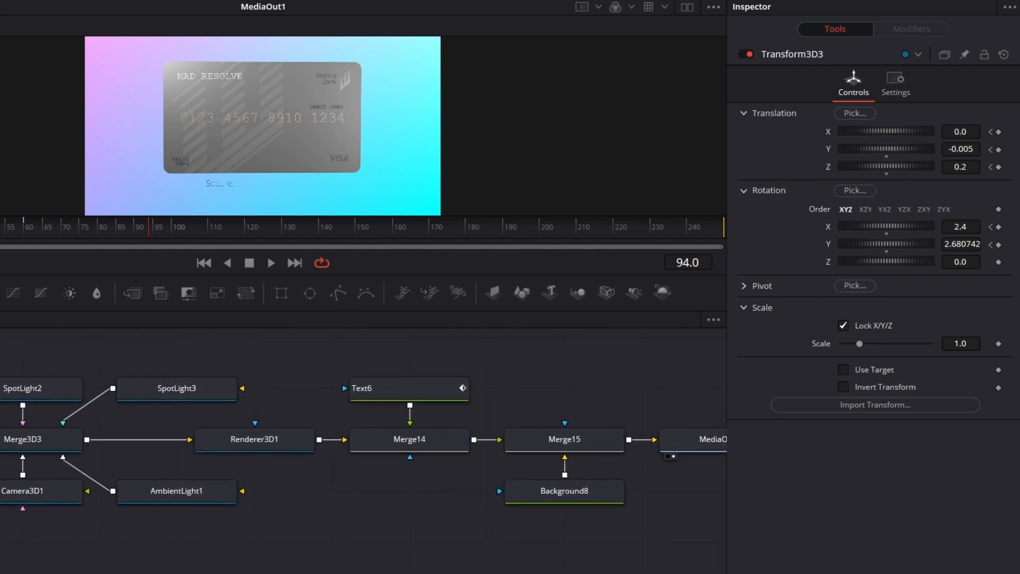
drag(2, 355, 681, 518)
drag(78, 437, 233, 449)
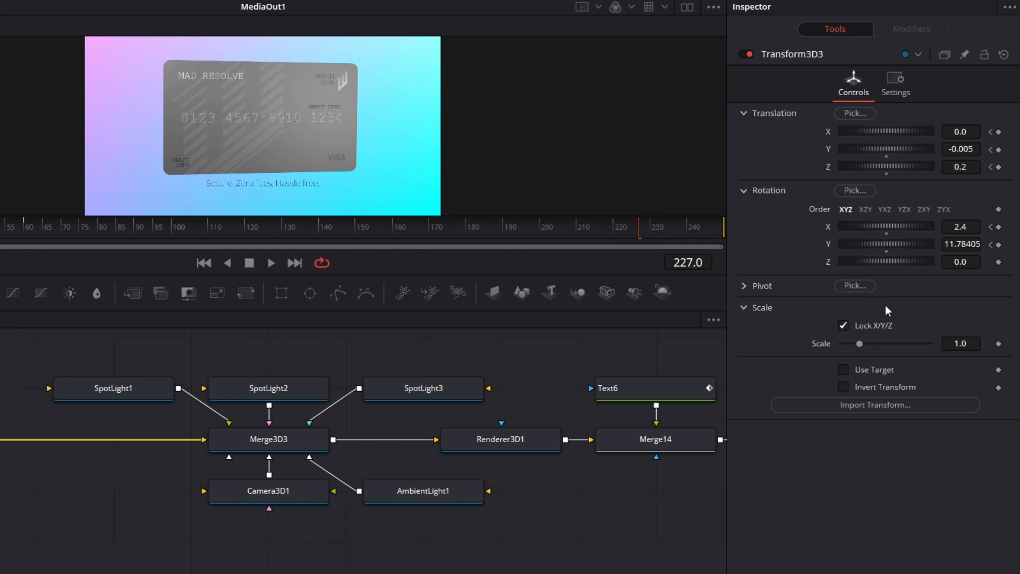
right_click(831, 229)
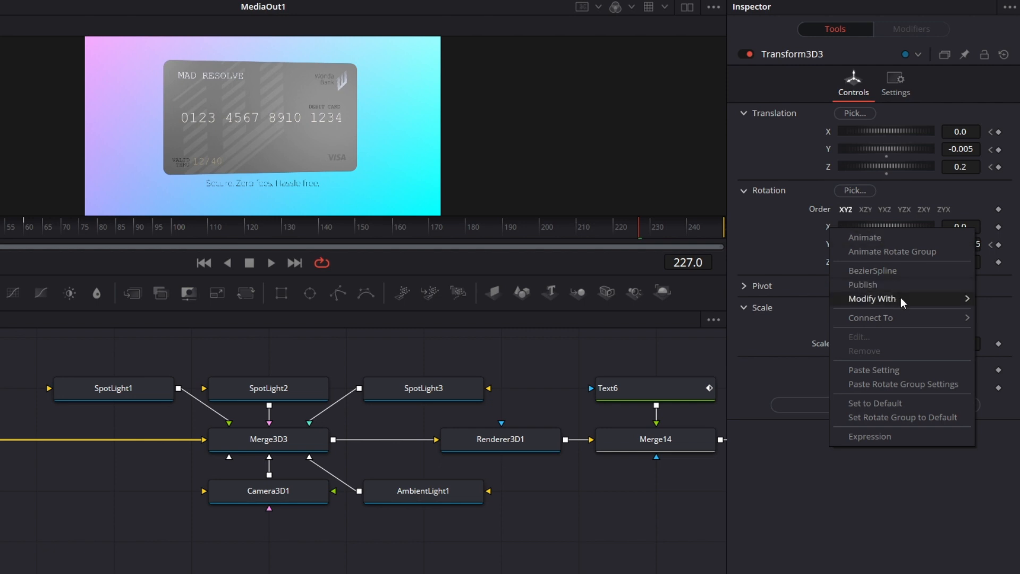
mouse_move(887, 298)
click(760, 537)
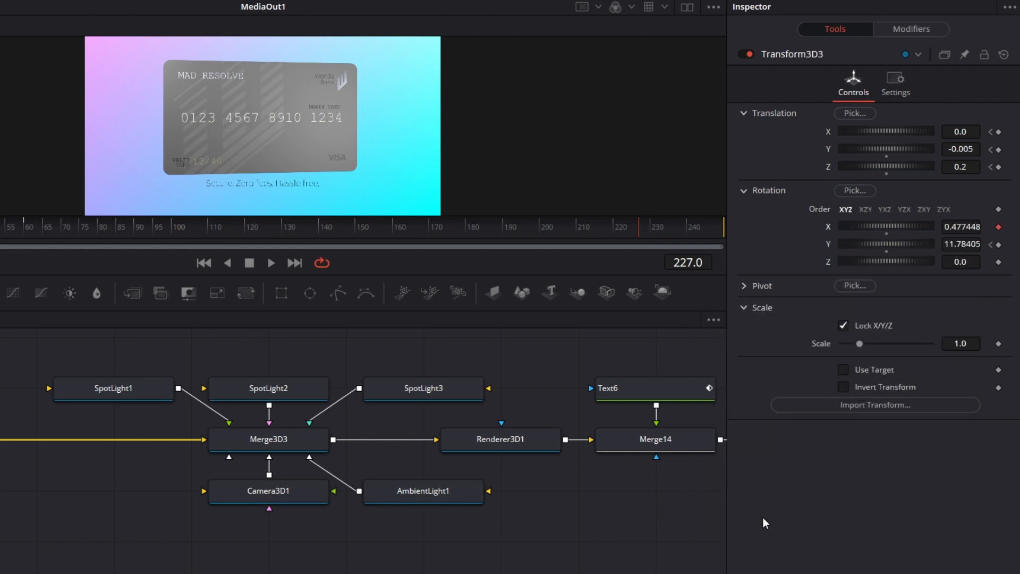
Step: Set the X rotation Shake modifier's Minimum to -10.0 and Maximum to 10.0
click(912, 28)
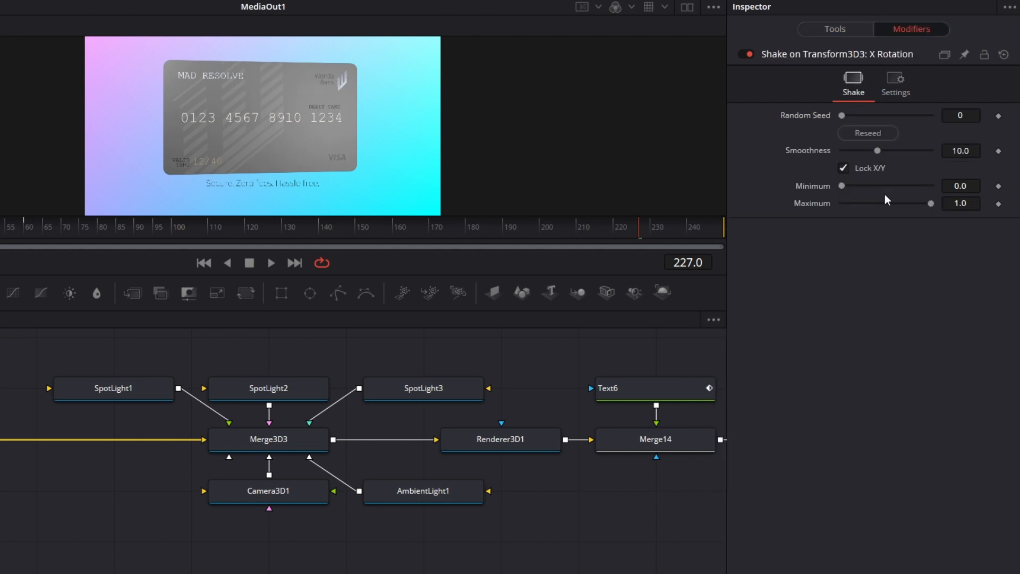
click(969, 187)
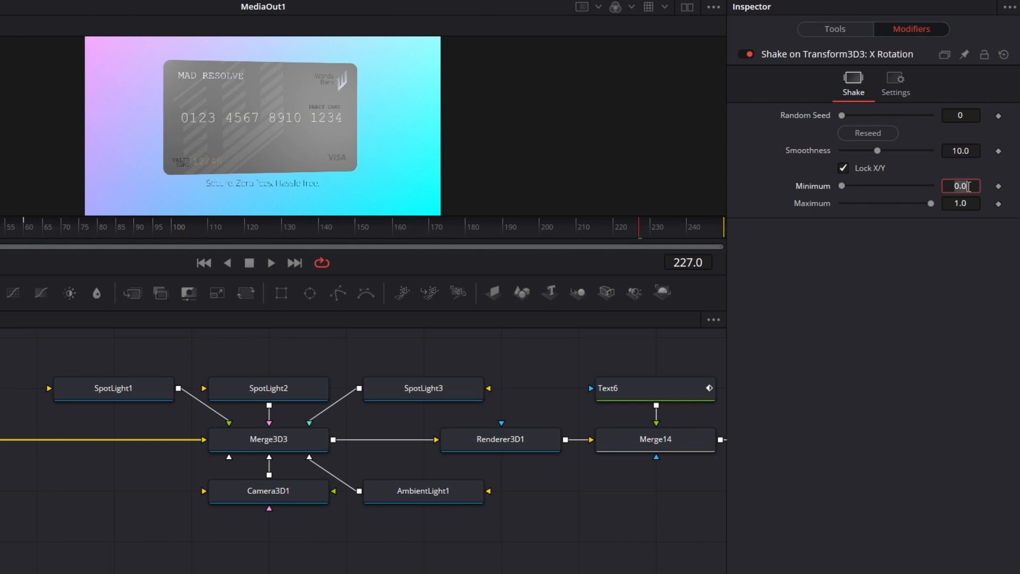
text(10)
click(976, 202)
key(BackSpace)
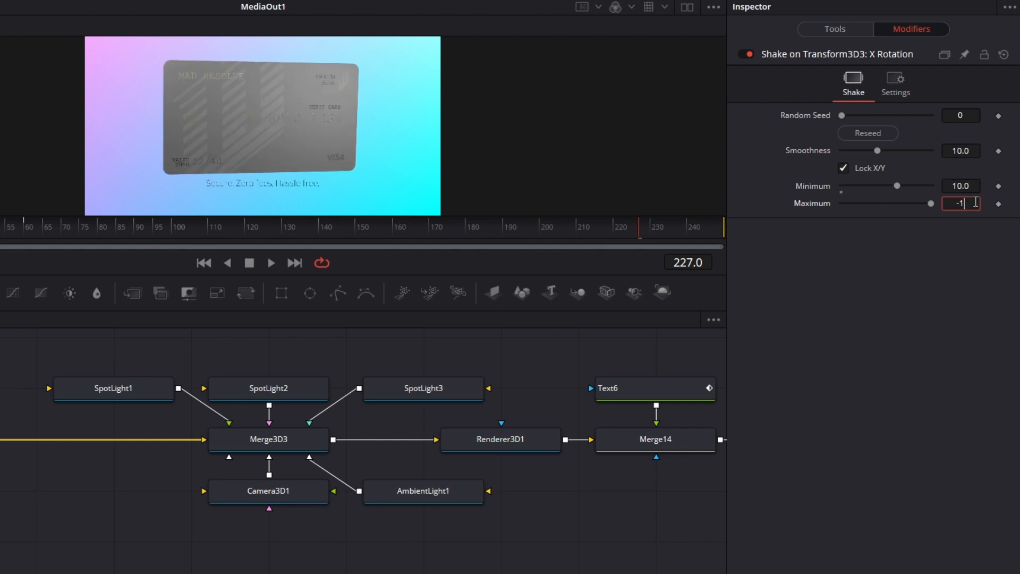
key(Return)
click(953, 187)
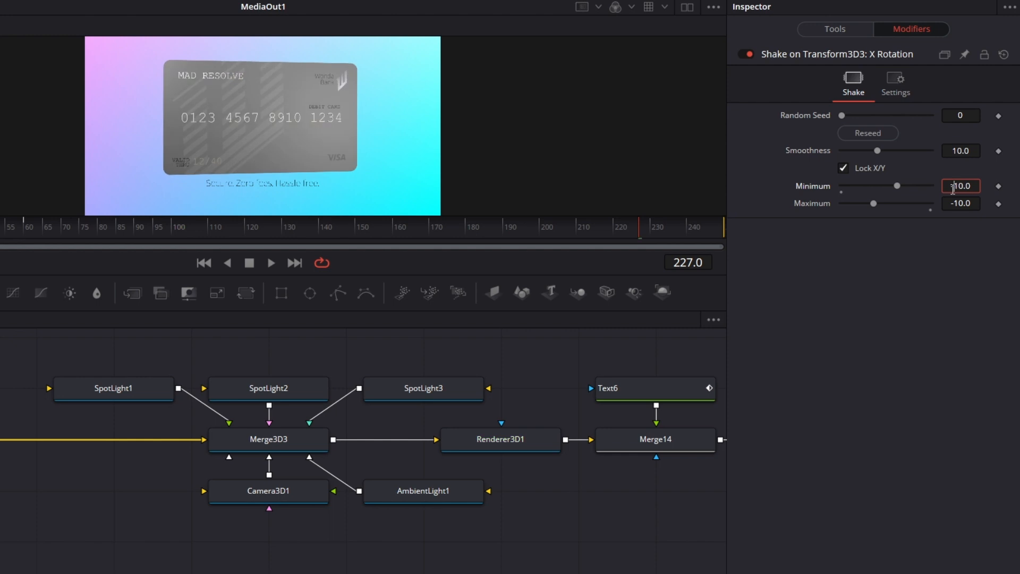
click(955, 205)
key(BackSpace)
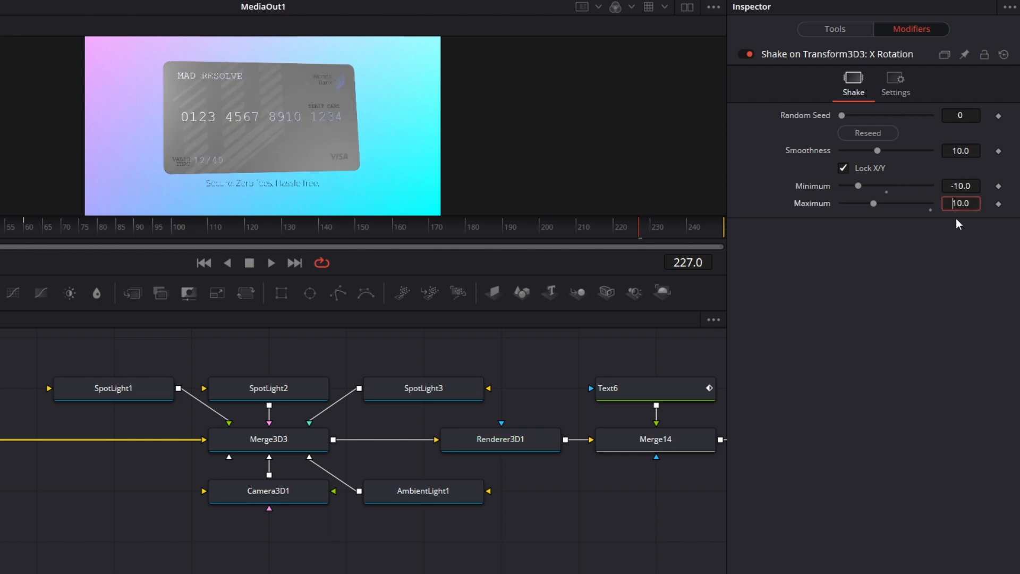
key(Tab)
click(917, 269)
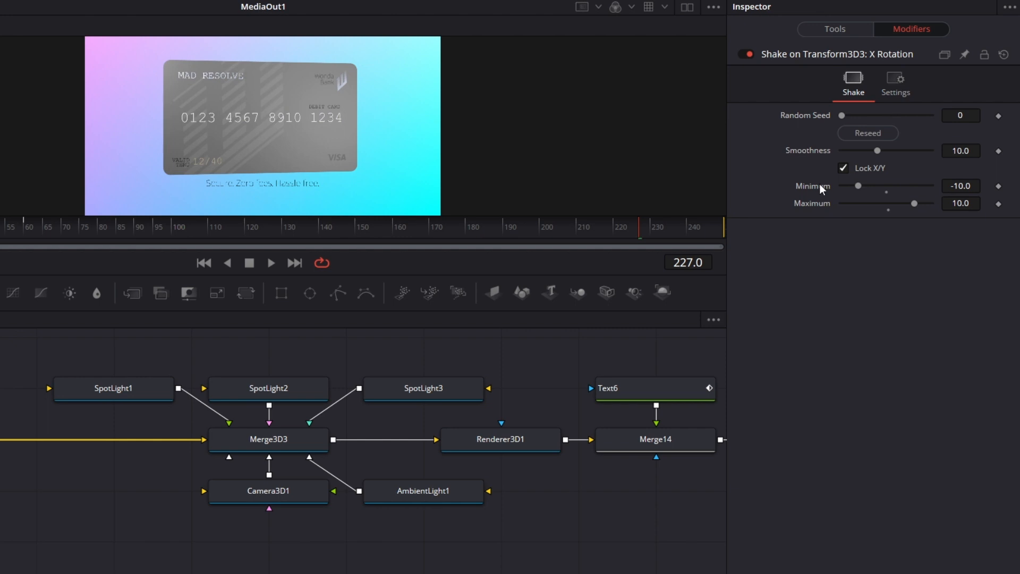
Step: Set the X rotation Shake's Smoothness to 25.0 and Random Seed to 15740, and play the animation to review it
drag(875, 156, 933, 150)
drag(843, 115, 871, 116)
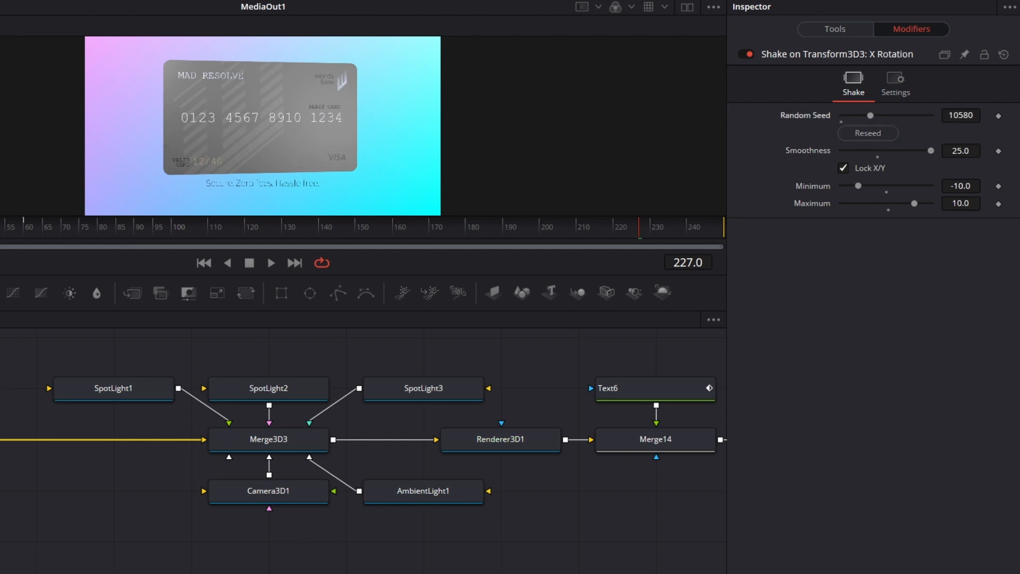
click(2, 228)
click(271, 262)
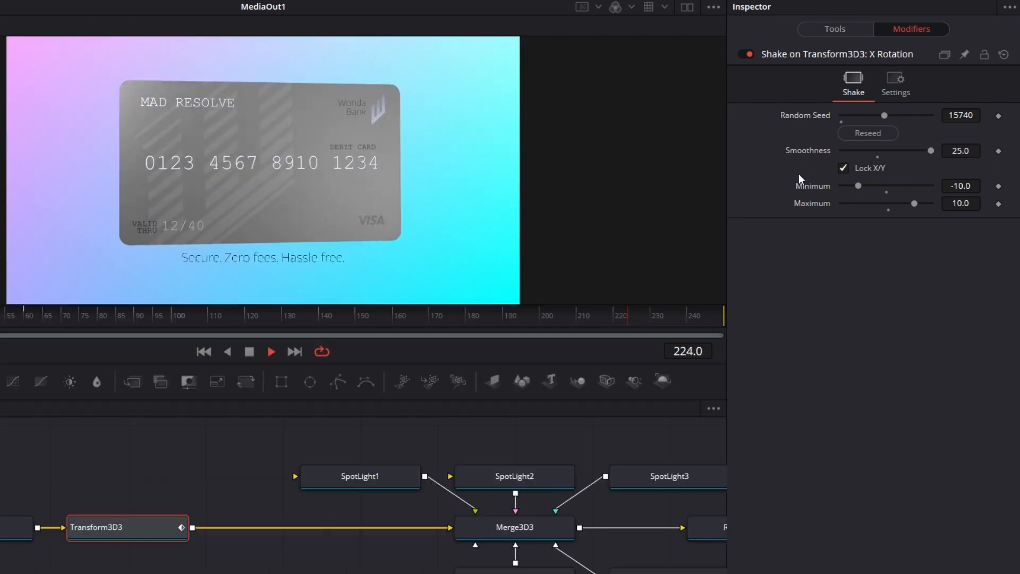
click(250, 351)
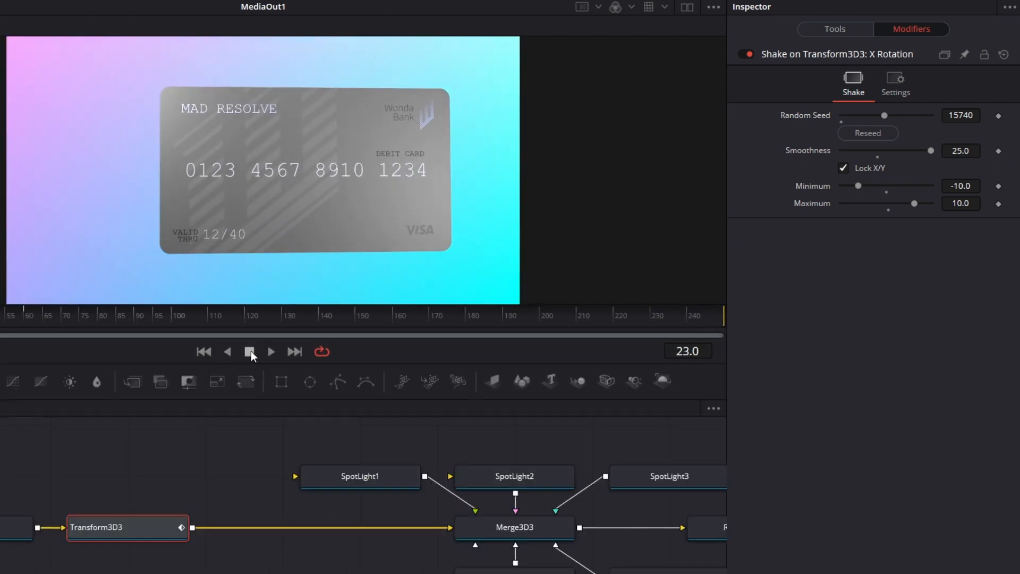
Step: Move MediaOut1 away from Merge15, merge a new Text+ node in between, and place it directly above its Merge16
drag(635, 509, 96, 476)
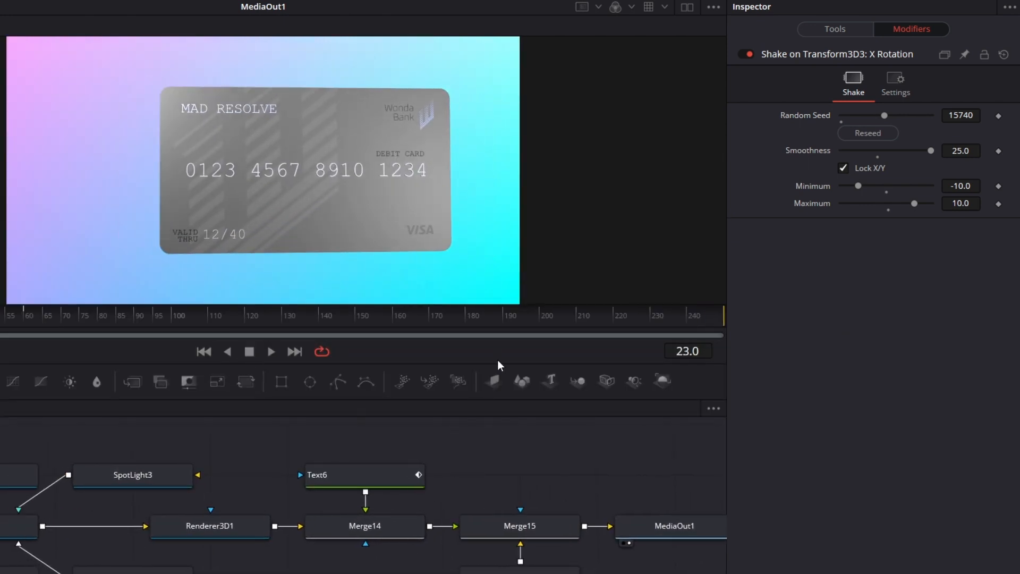
drag(498, 365, 506, 210)
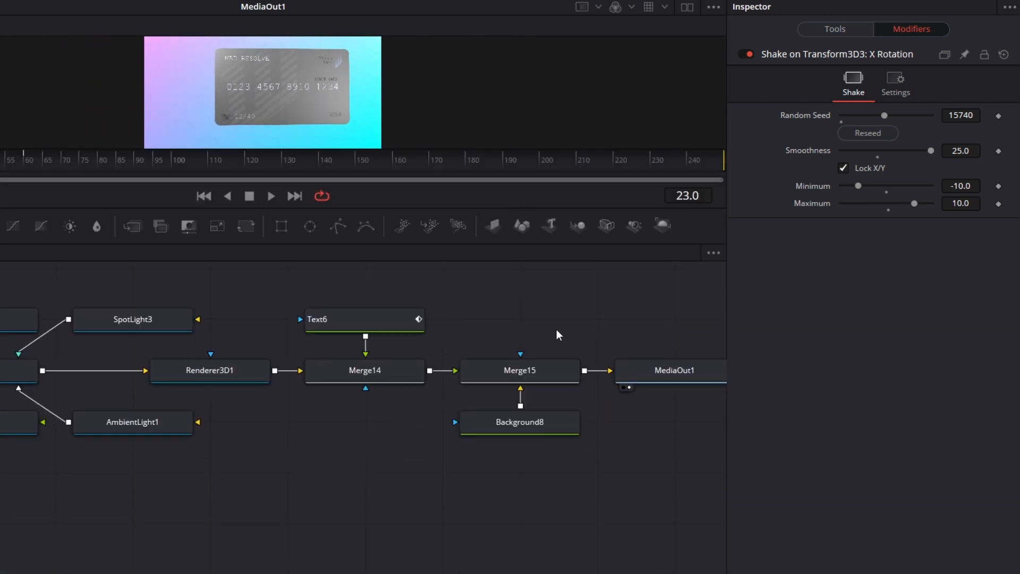
scroll(502, 369, down, 3)
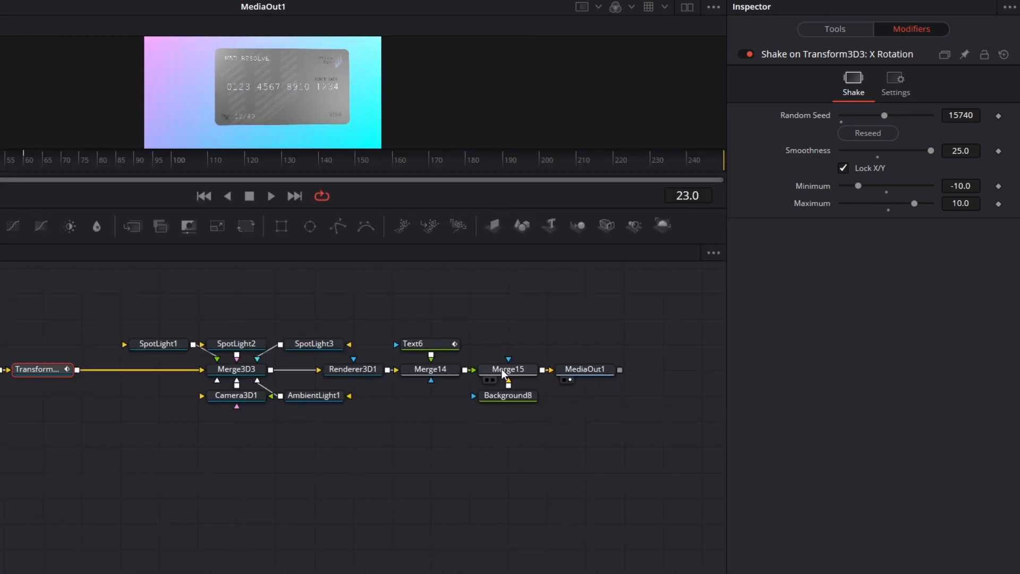
scroll(526, 376, up, 2)
drag(561, 424, 463, 466)
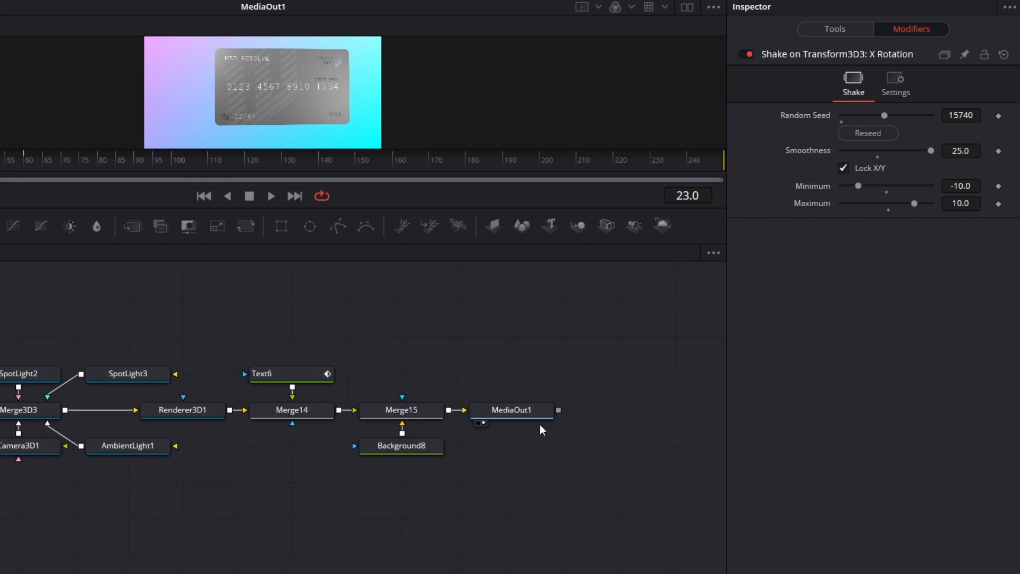
drag(505, 412, 611, 417)
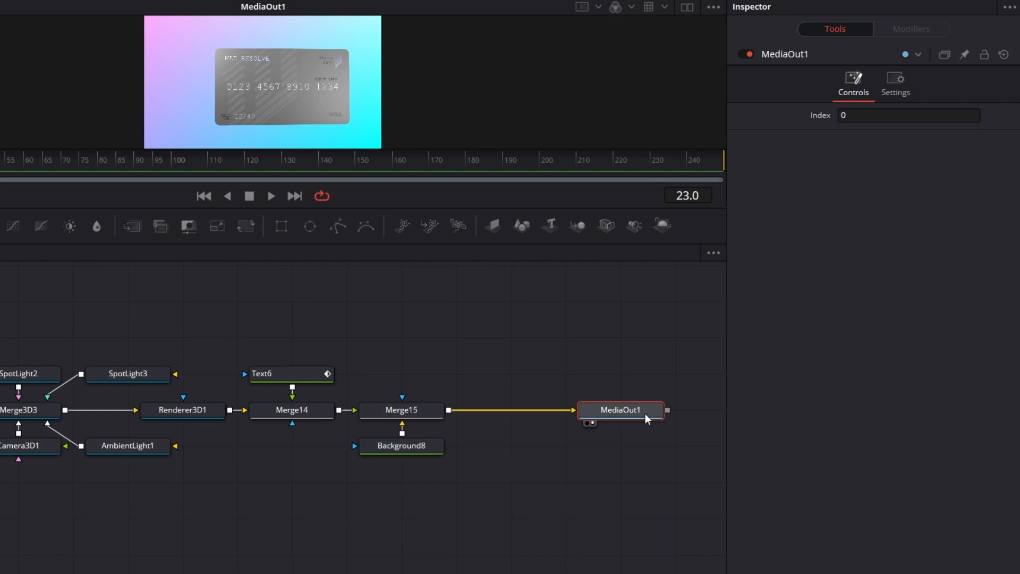
drag(0, 225, 484, 372)
drag(455, 407, 448, 409)
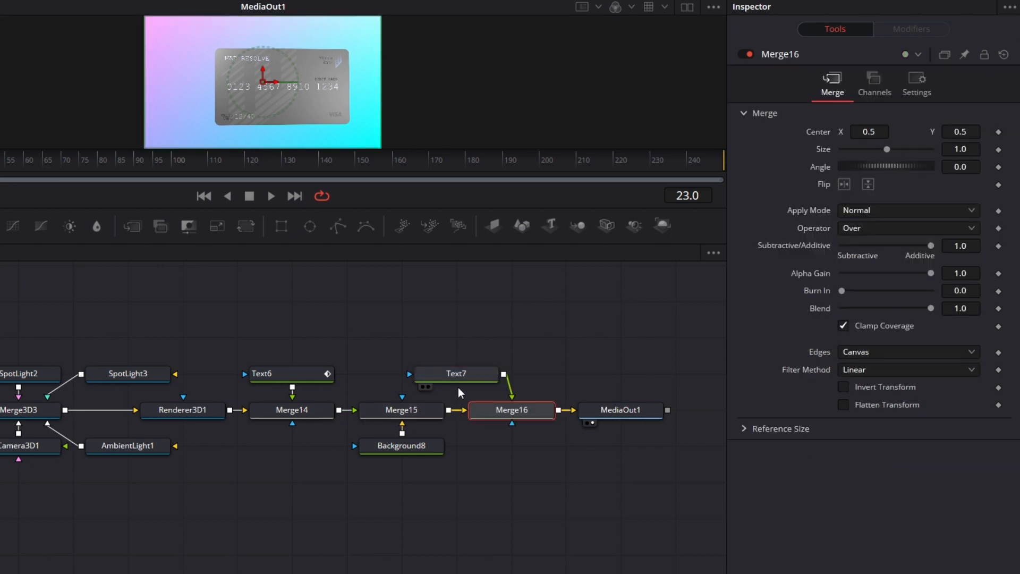
drag(458, 375, 497, 375)
Step: Set Text7's text to W in the Paladins Gradient font with a size of 0.5
click(798, 173)
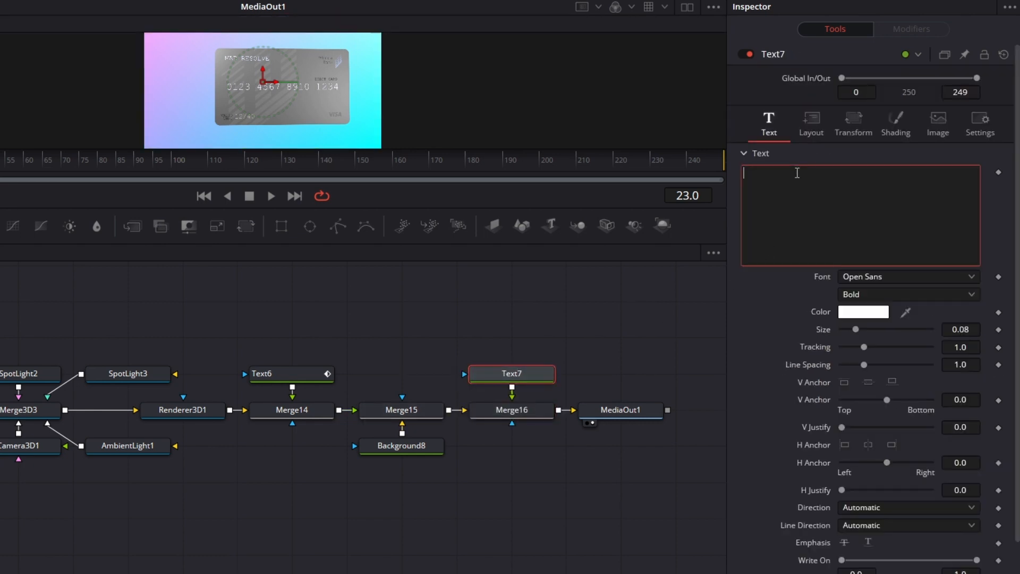
click(906, 275)
scroll(928, 525, down, 5)
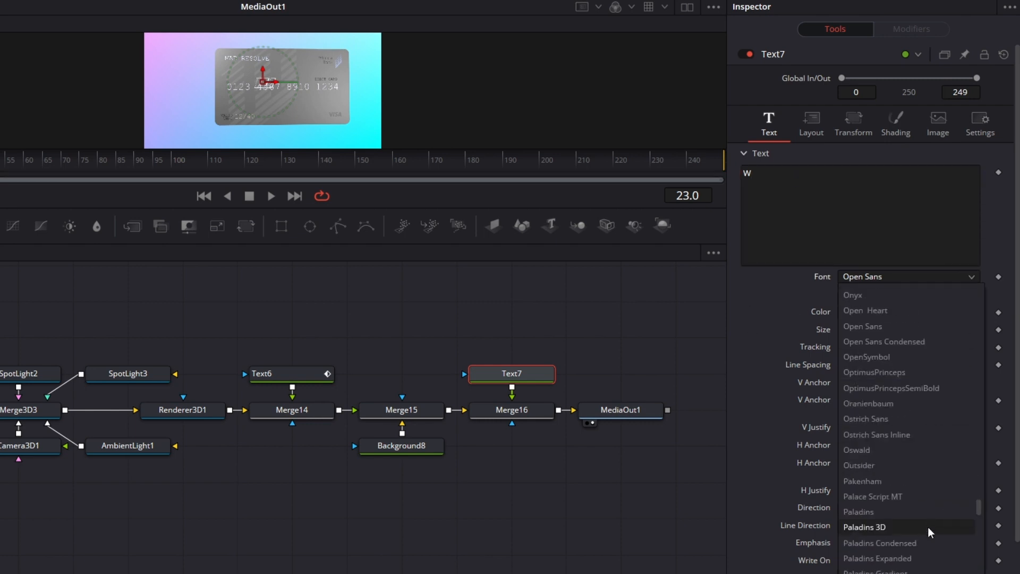
click(952, 571)
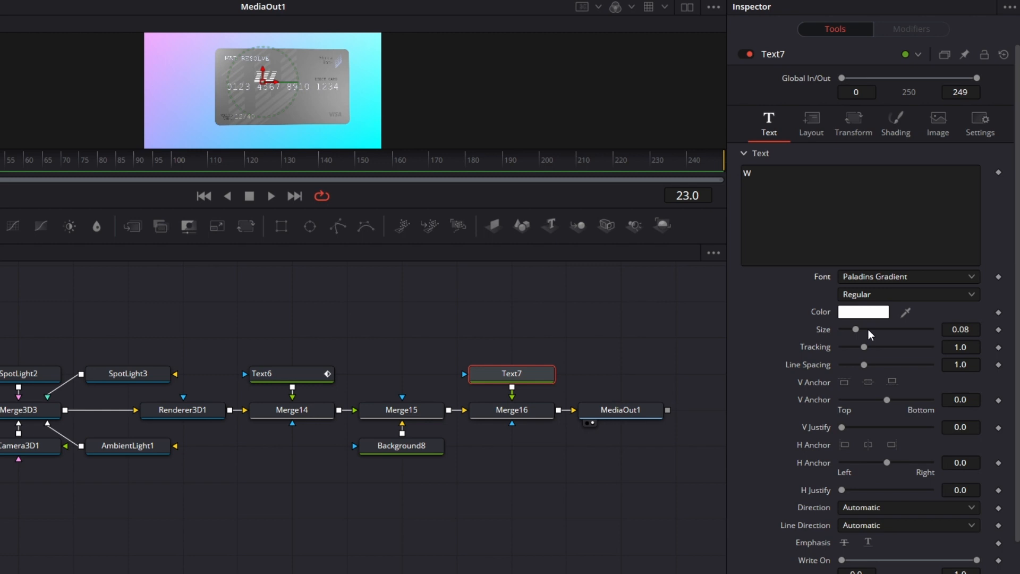
drag(856, 329, 931, 330)
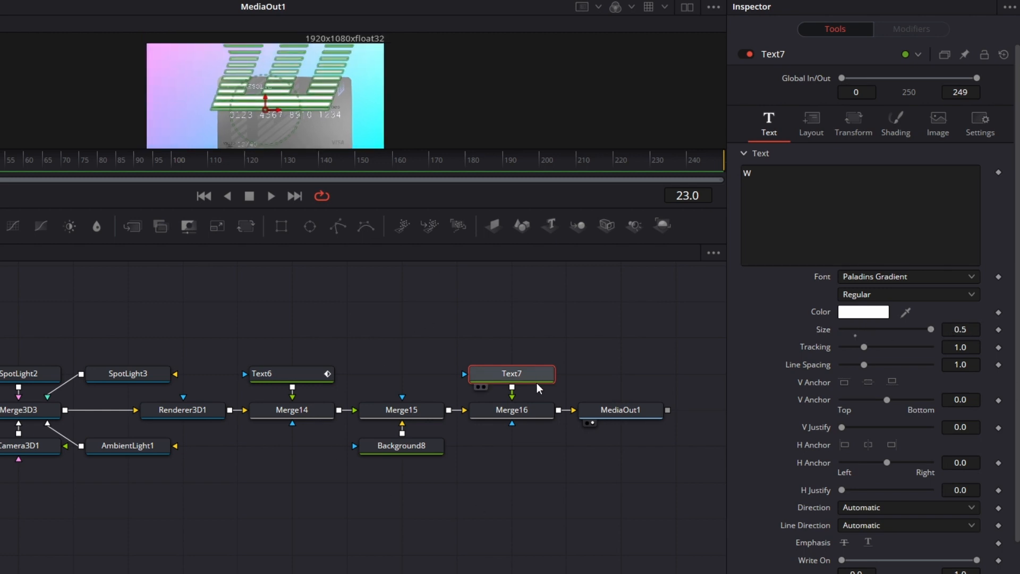
Step: Open the FRONT group in the node graph to reach the nodes of the card's logo
drag(167, 506, 424, 511)
drag(136, 507, 198, 521)
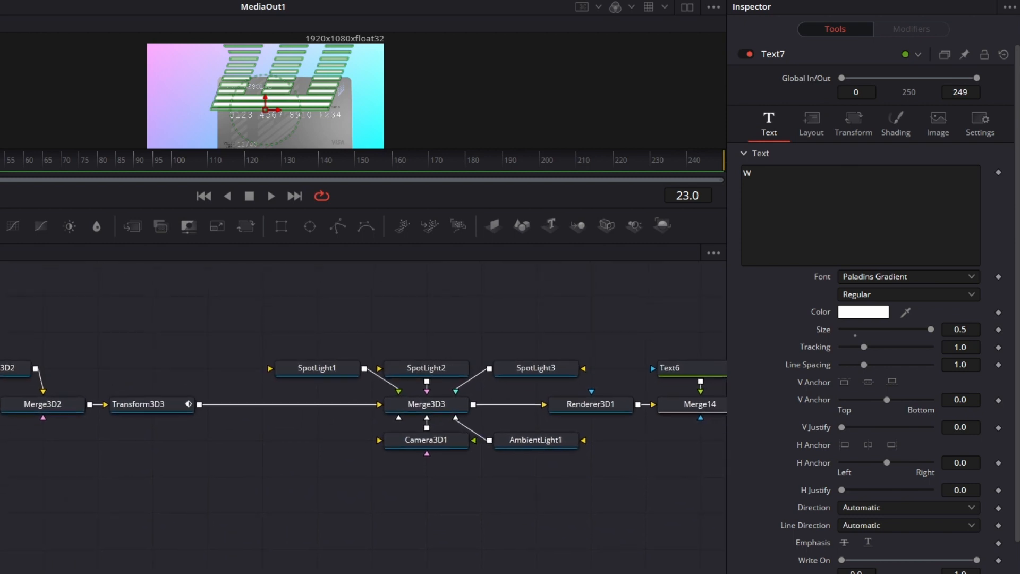
double_click(1, 367)
drag(175, 346, 551, 301)
drag(443, 468, 469, 454)
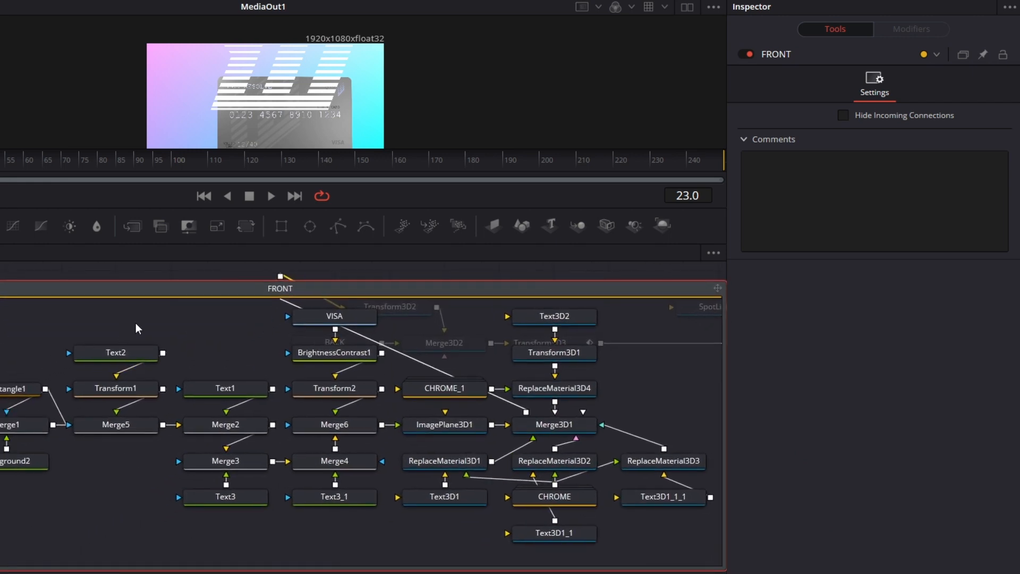
Step: Copy the Text2 and Transform1 nodes inside the FRONT group and close the group
drag(136, 328, 119, 389)
click(131, 354)
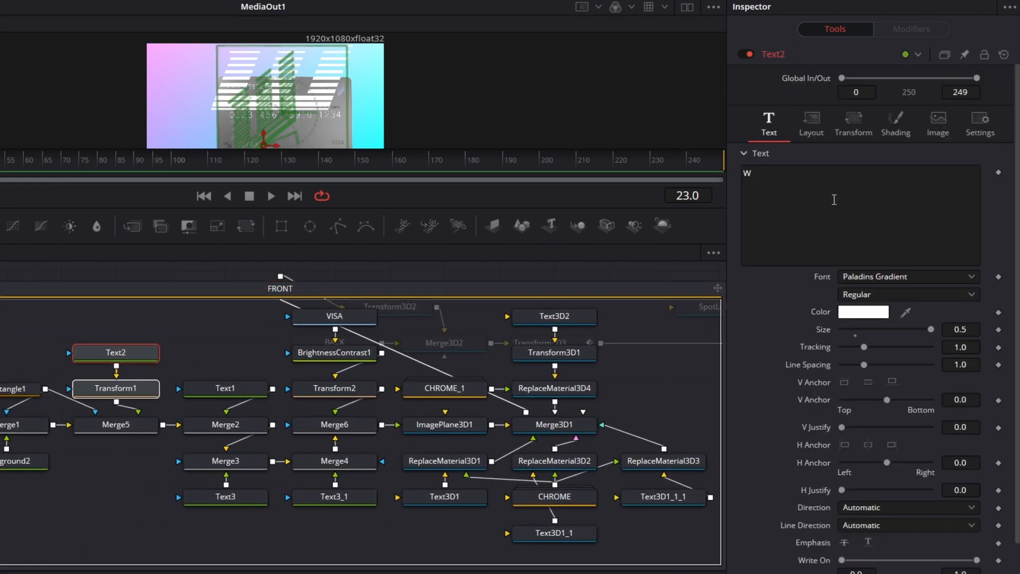
drag(186, 327, 106, 399)
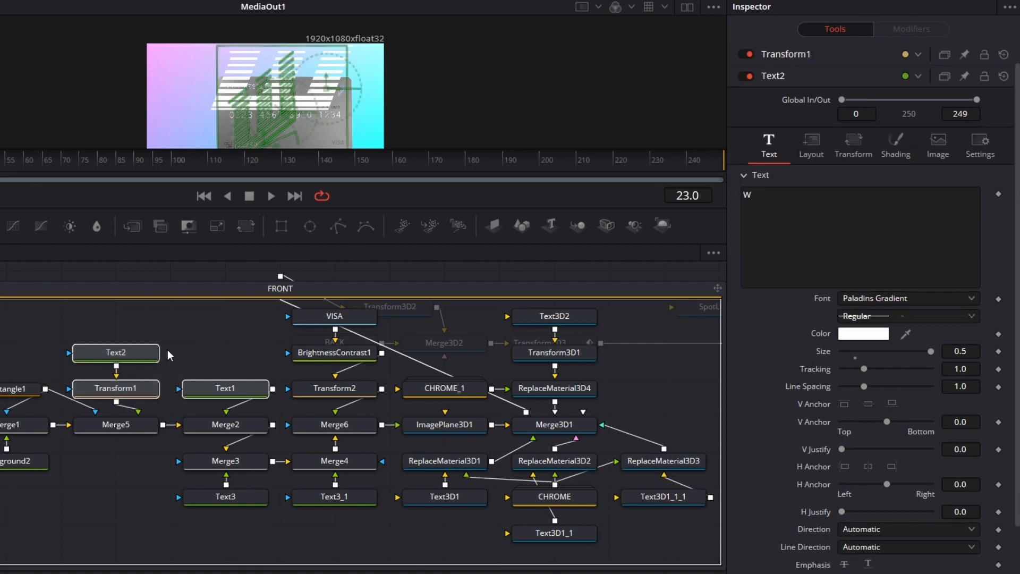
drag(91, 331, 103, 388)
right_click(108, 387)
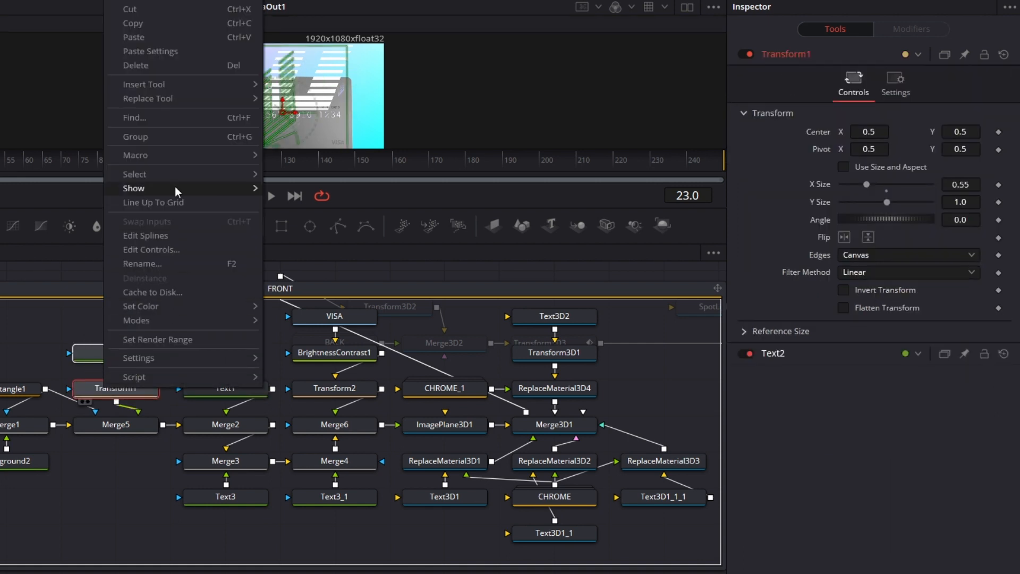
click(176, 22)
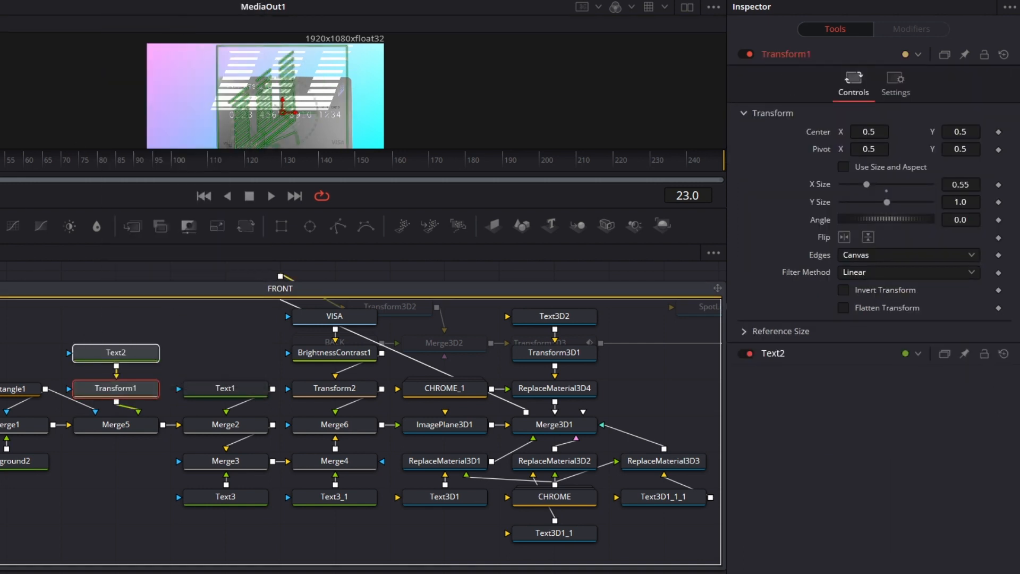
click(717, 288)
Step: Delete the Text7 node that feeds Merge16
drag(565, 459, 166, 498)
drag(649, 486, 417, 495)
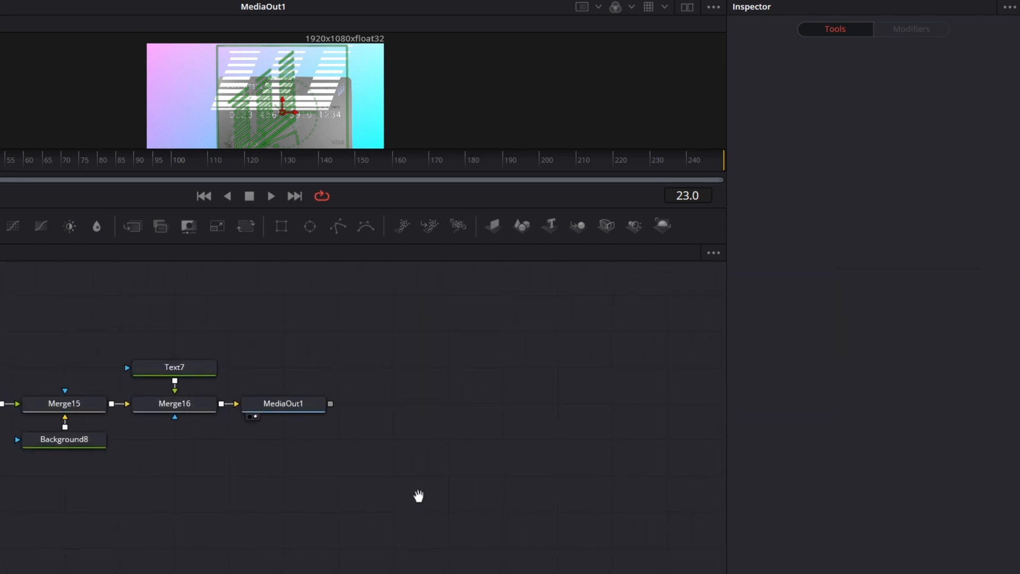
drag(206, 375, 225, 304)
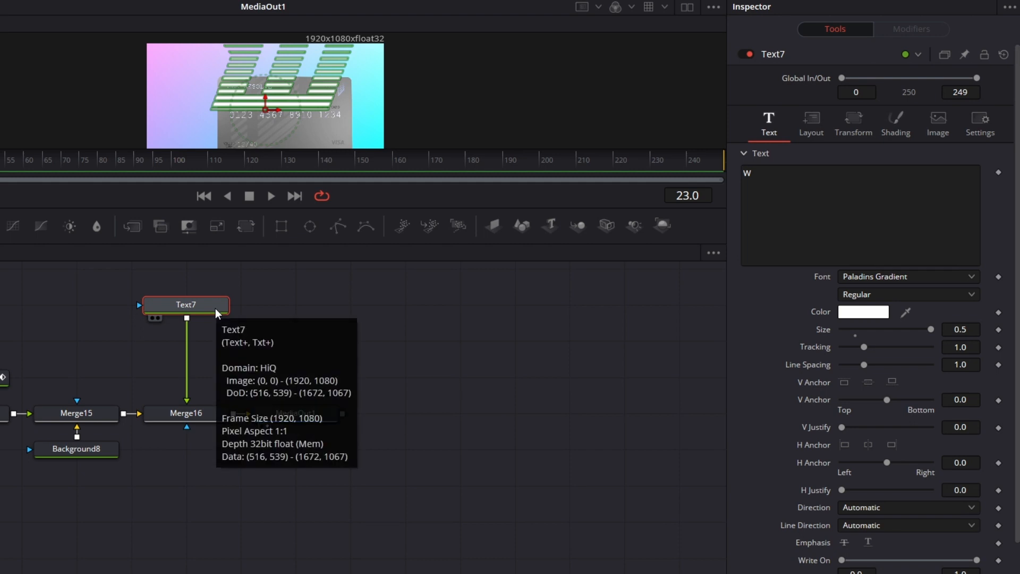
key(Delete)
Step: Paste the copied text and transform nodes above Merge16 and connect the pasted transform to its foreground input
right_click(164, 325)
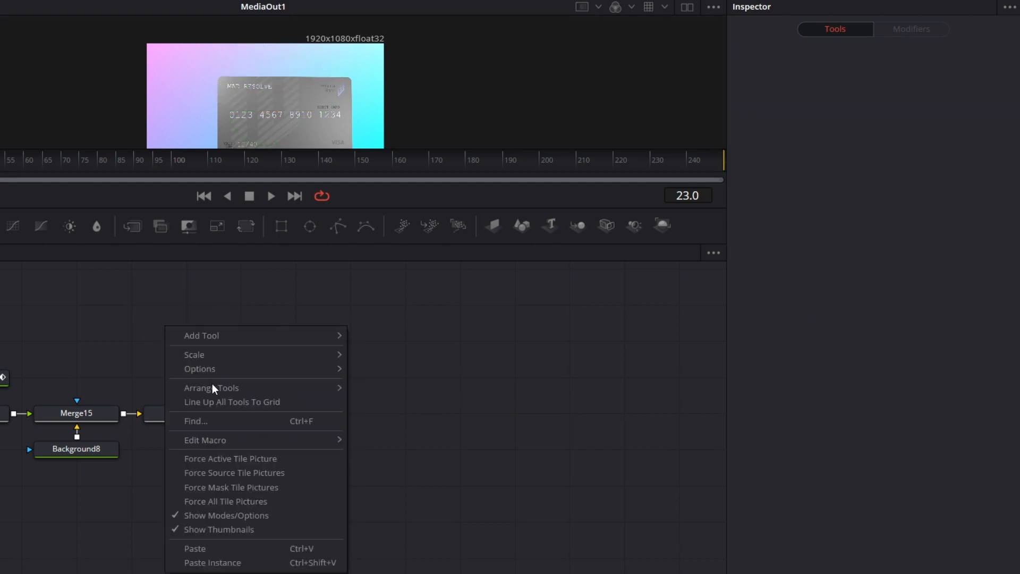
click(206, 547)
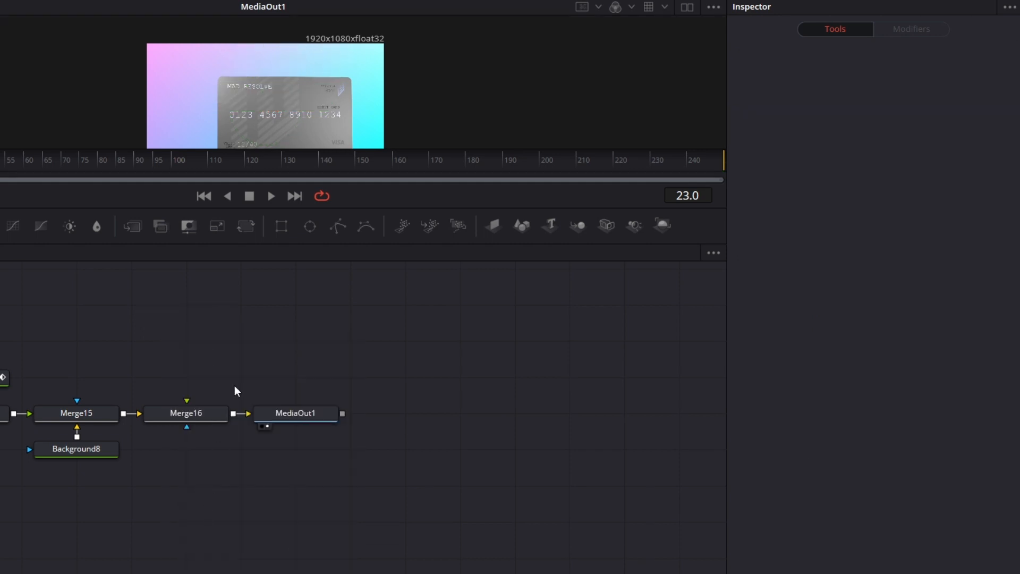
right_click(209, 359)
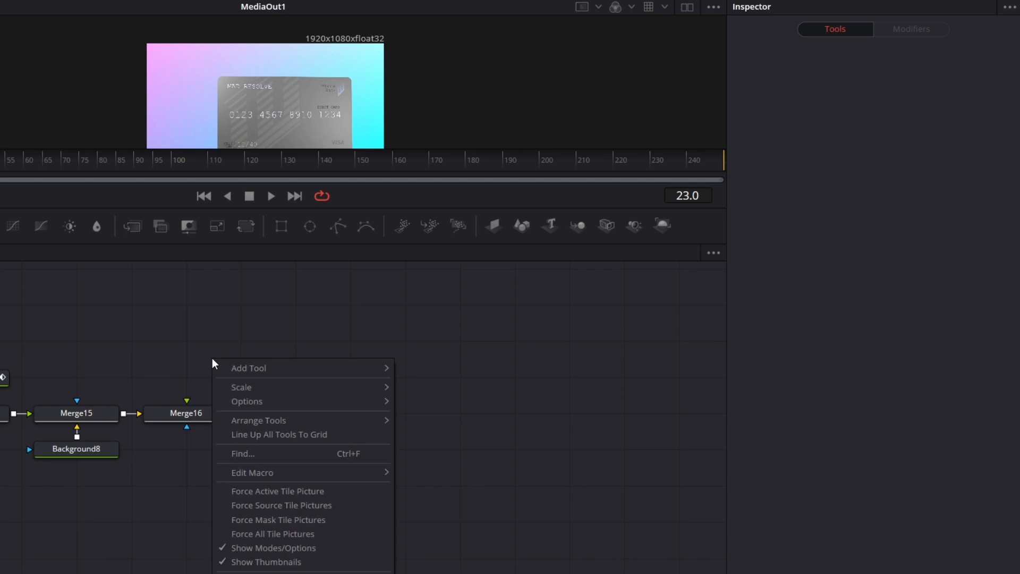
click(242, 564)
drag(236, 341, 189, 407)
scroll(264, 318, up, 2)
drag(265, 300, 212, 416)
drag(346, 409, 397, 385)
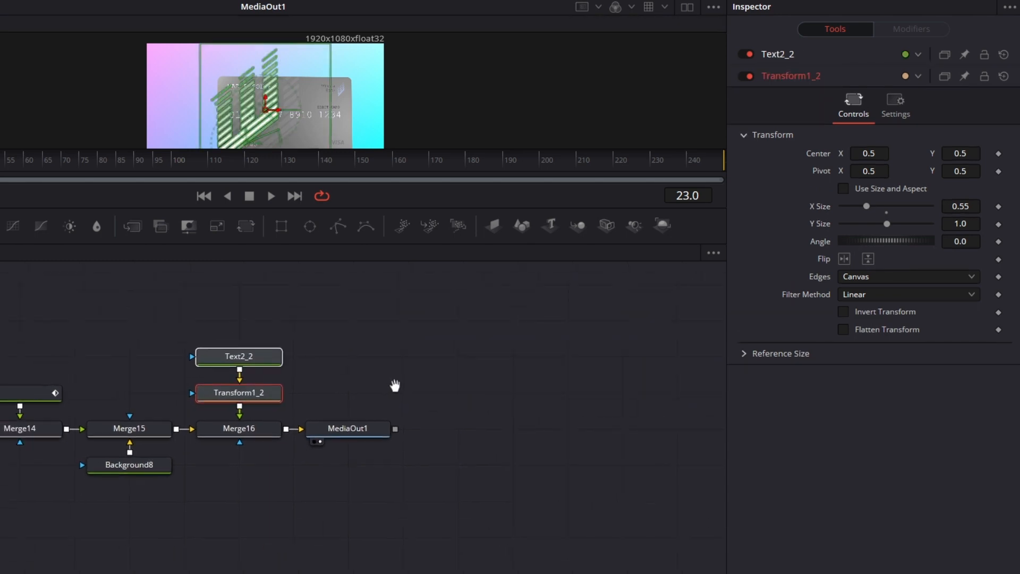
click(378, 374)
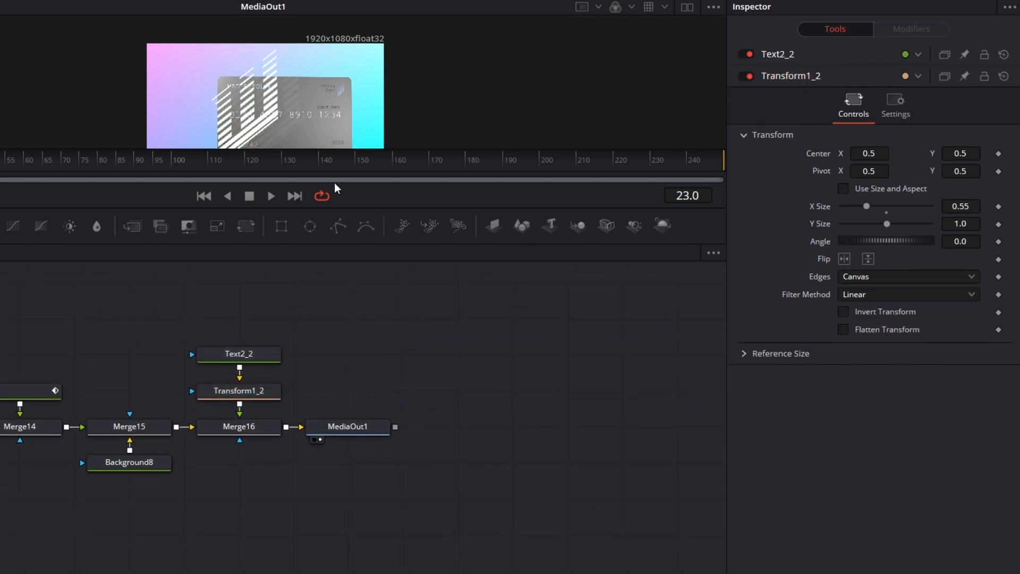
Step: Set Text2_2's size to 1.0 and move the W lower in the frame
scroll(356, 75, down, 3)
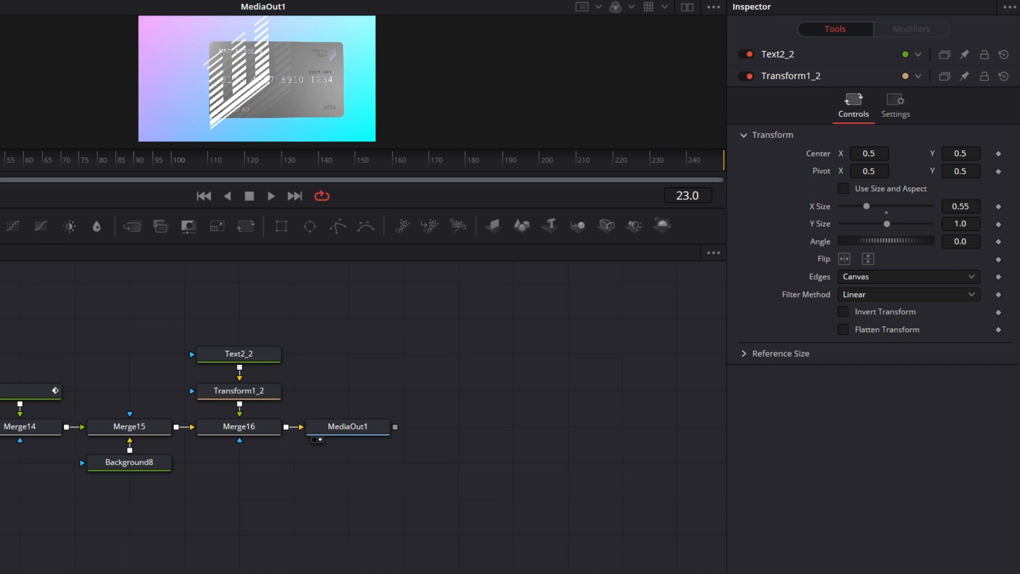
key(ctrl+f)
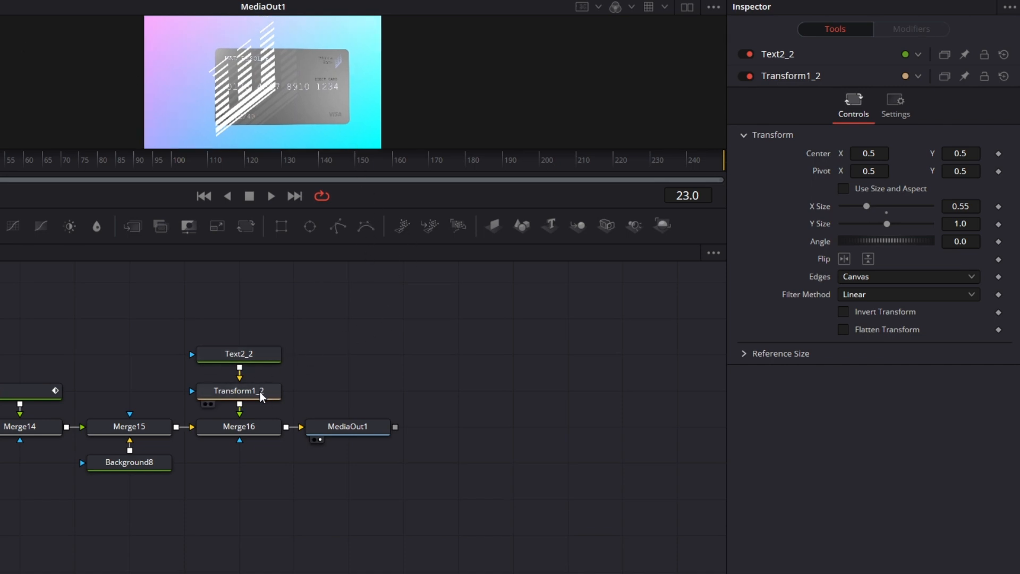
click(266, 359)
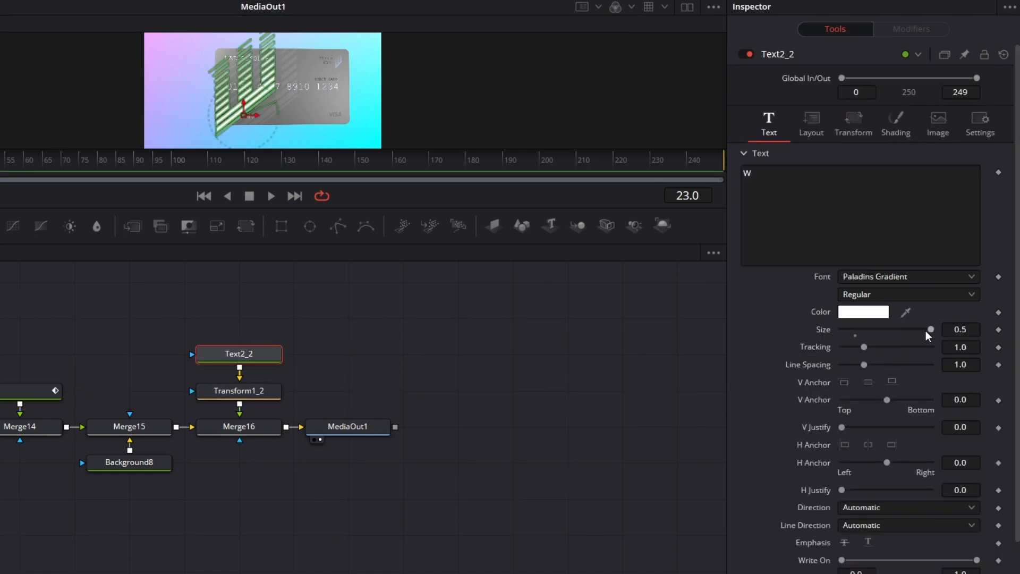
click(961, 329)
text(1)
key(Tab)
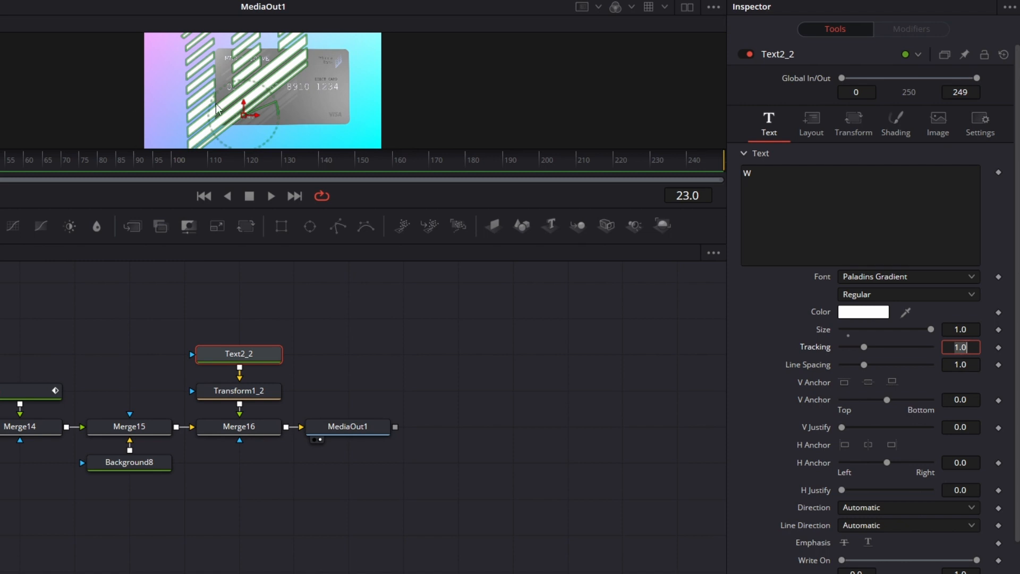
drag(243, 115, 242, 142)
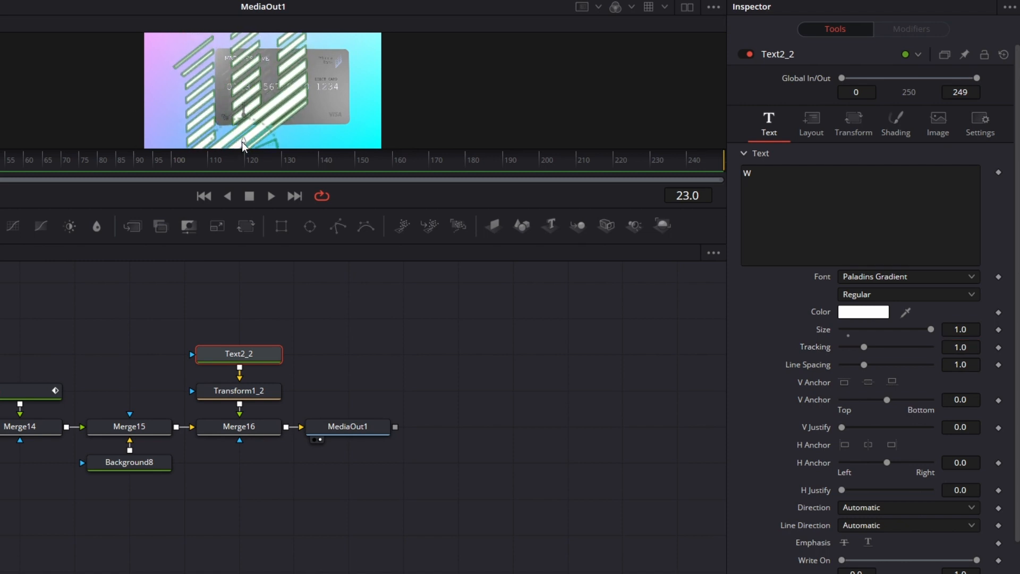
drag(961, 330, 954, 330)
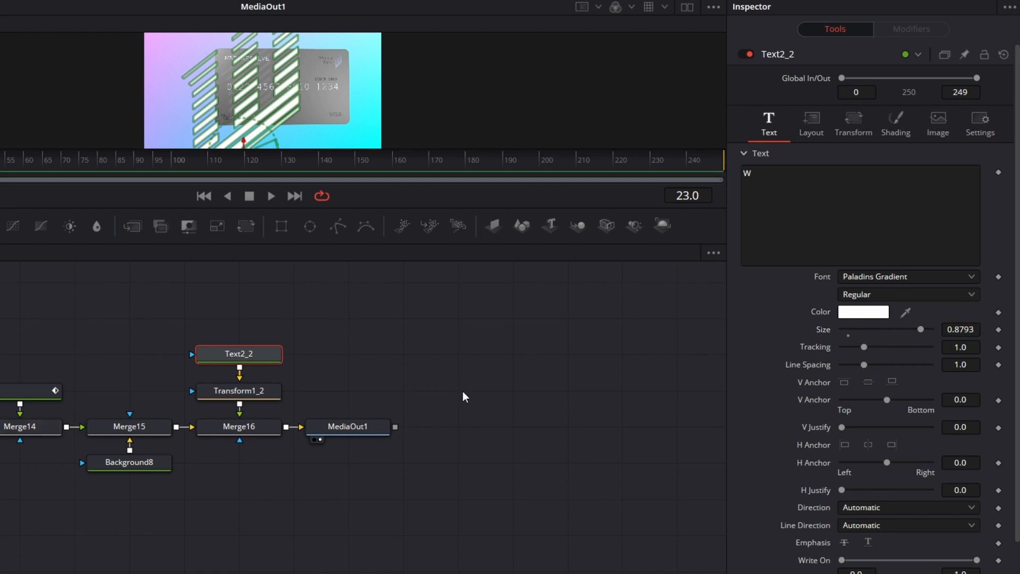
scroll(956, 330, up, 3)
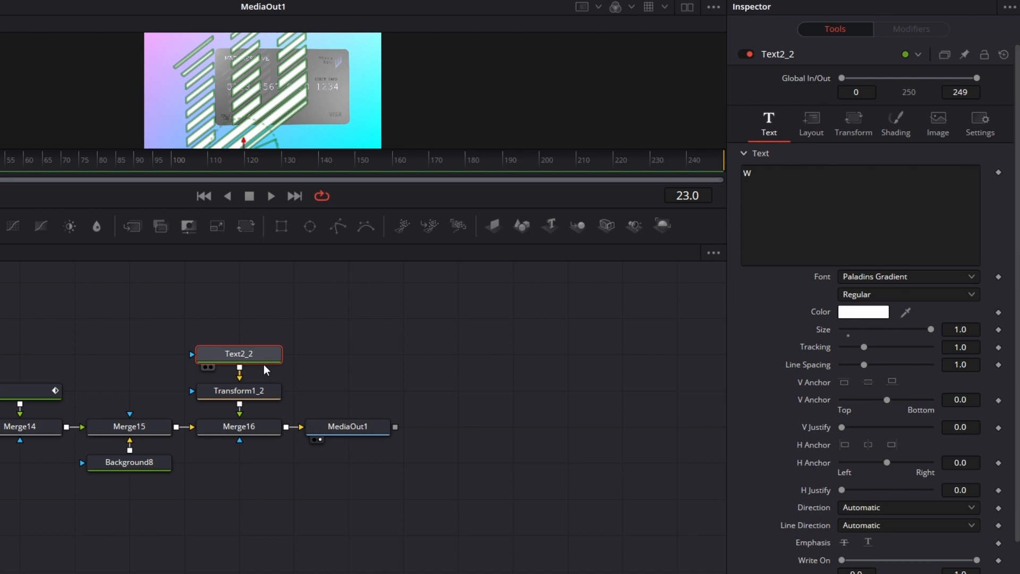
Step: Swap Merge16's foreground and background inputs so the W lies behind the card composite
click(259, 429)
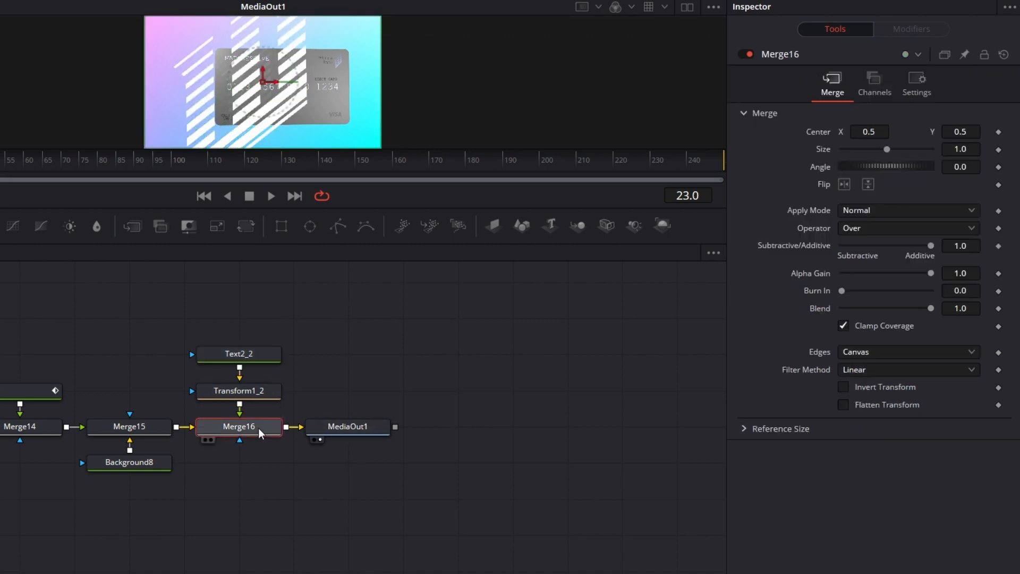
scroll(259, 429, left, 5)
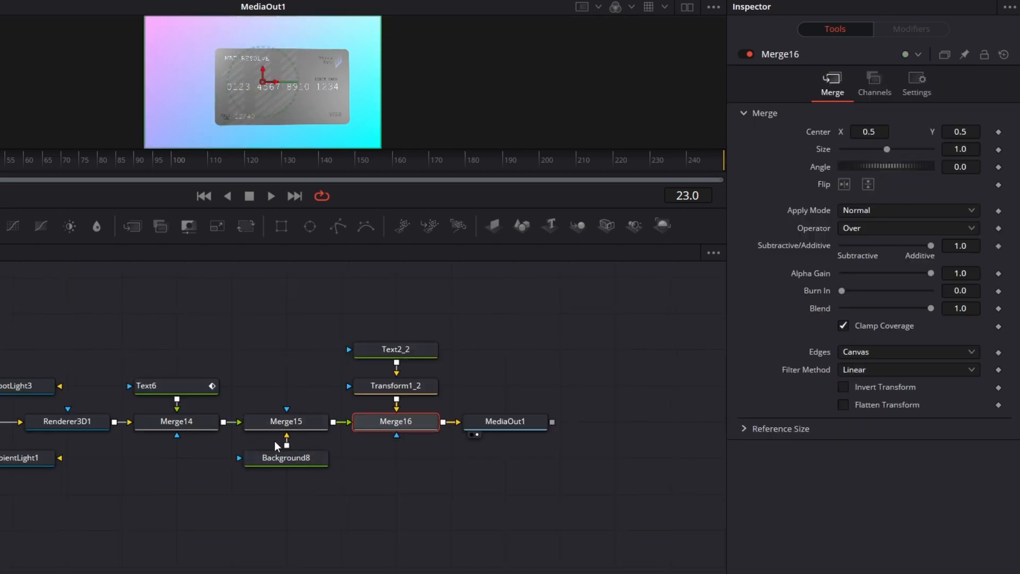
Step: Rearrange the nodes so Merge15 is detached from Merge14 and MediaOut1, with the W chain through Merge16 feeding its foreground over Background8
drag(322, 408, 249, 470)
drag(465, 335, 400, 355)
drag(338, 360, 358, 378)
drag(453, 404, 431, 407)
drag(330, 405, 347, 451)
Step: Show Merge15 in the viewer and set its apply mode to Soft Light
click(344, 451)
key(1)
drag(932, 310, 968, 309)
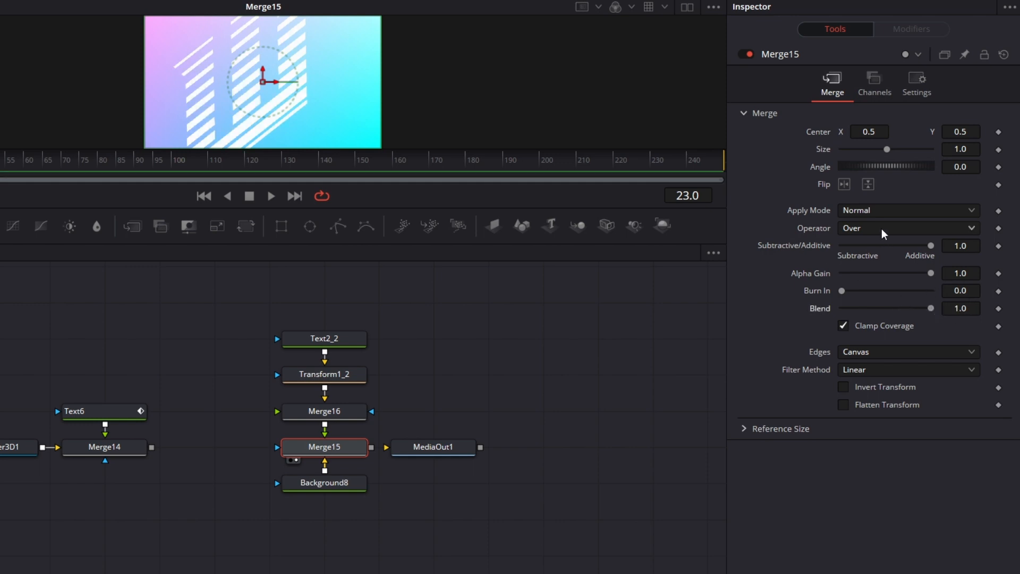
click(932, 212)
scroll(946, 298, down, 2)
click(959, 312)
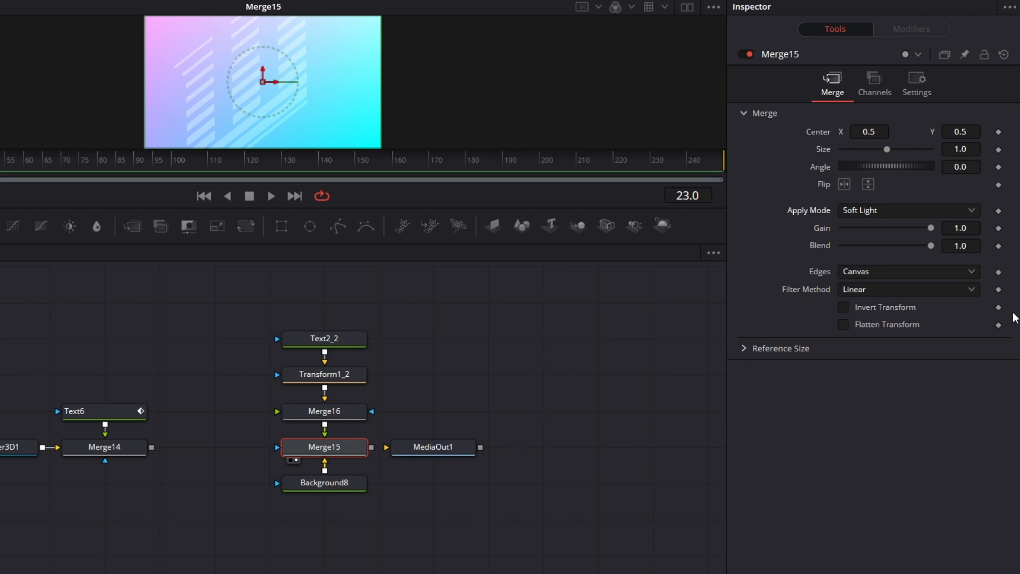
Step: Combine the Merge14 card output with Merge15 in a new Merge node, place it below Merge15 and connect it to MediaOut1
scroll(497, 405, left, 1)
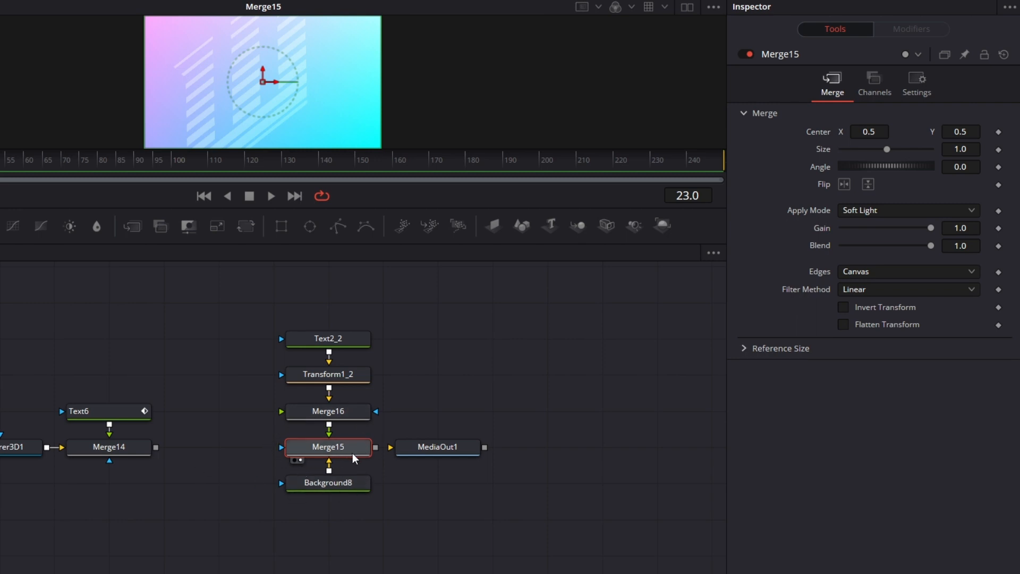
drag(342, 548, 155, 449)
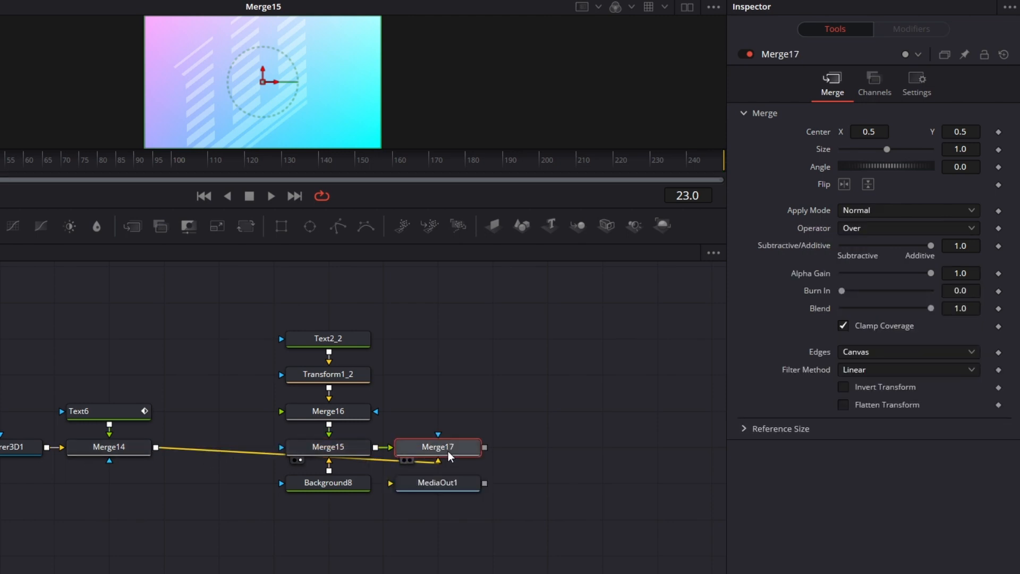
drag(449, 456, 230, 451)
drag(352, 489, 443, 449)
drag(357, 314, 392, 447)
click(312, 457)
click(439, 456)
drag(246, 483, 356, 494)
click(334, 462)
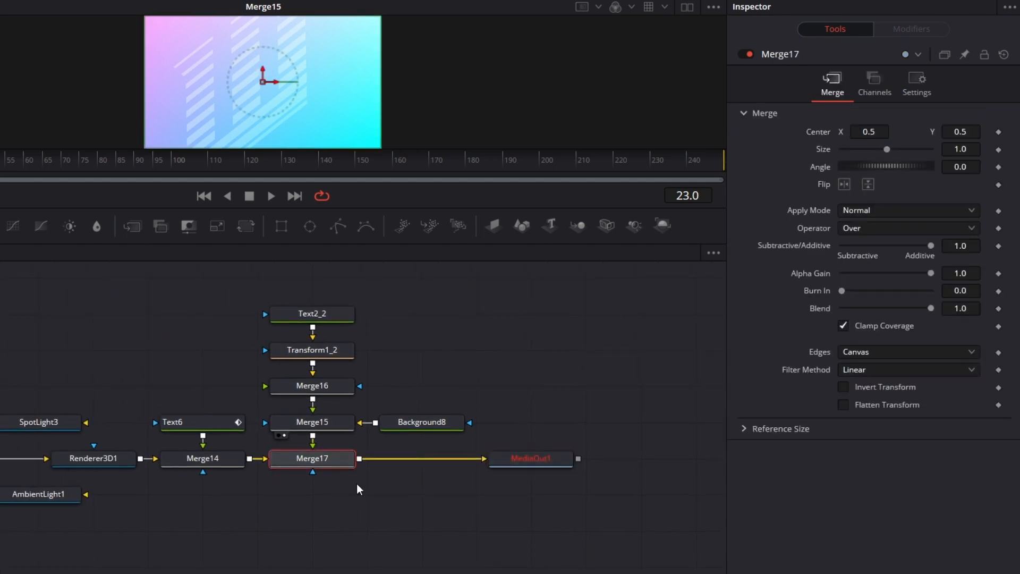
Step: Show MediaOut1 in the viewer and swap Merge17's inputs so the card lies in front of the W background
drag(550, 466, 367, 132)
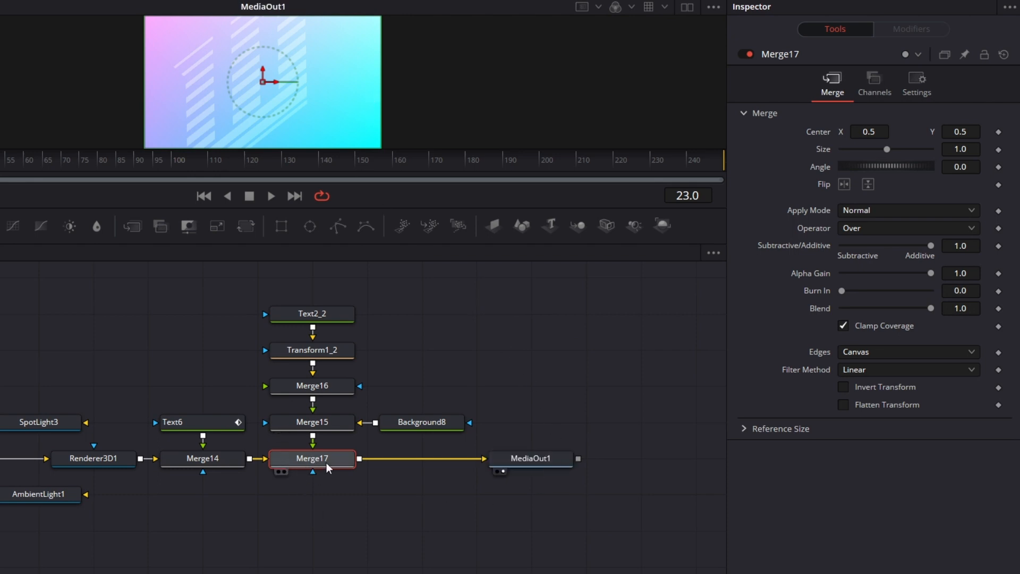
right_click(326, 462)
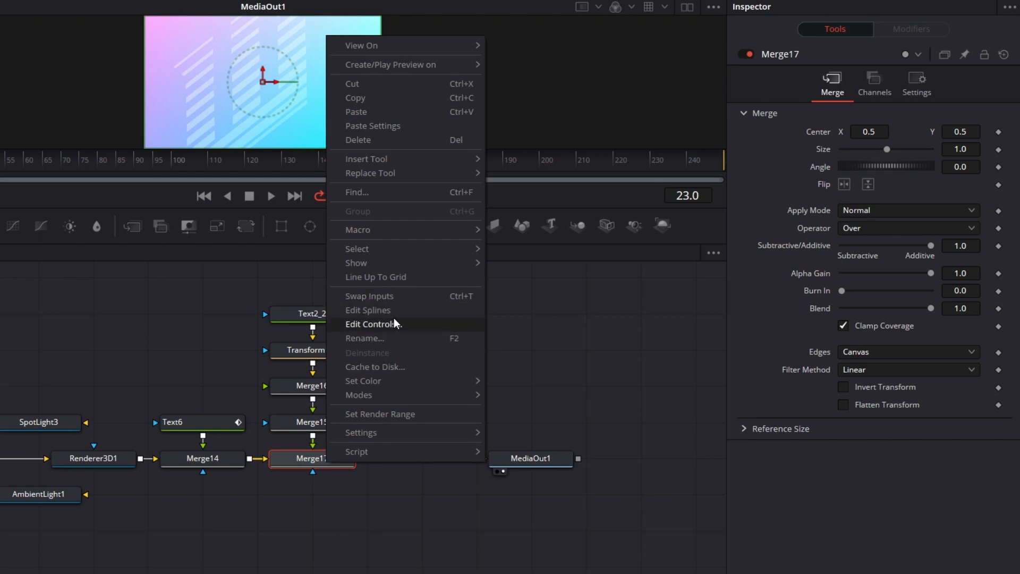
click(402, 299)
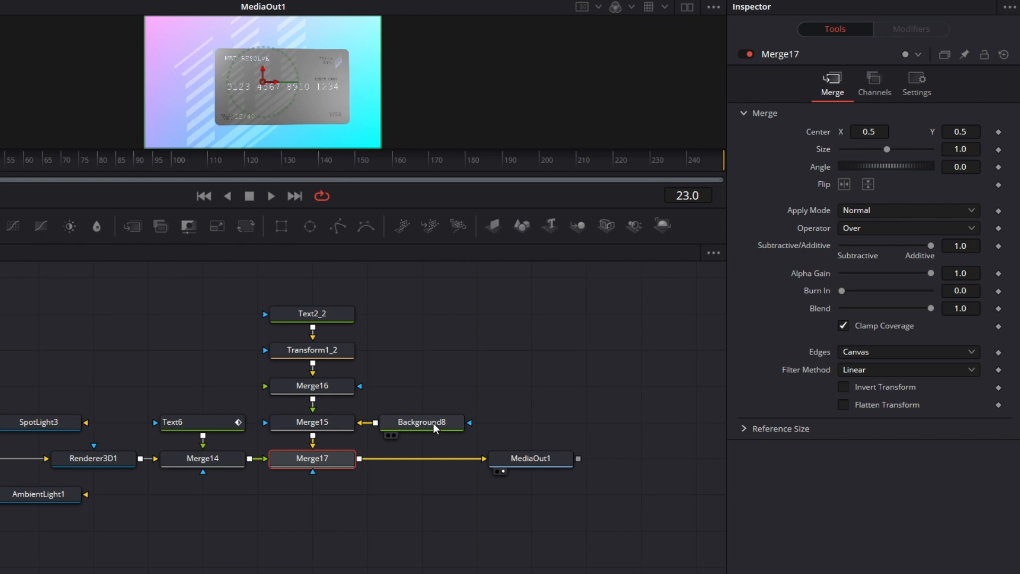
Step: Keyframe Transform1_2's Center X at 0.842 on frame 0 and 0.323 on frame 249 to slide the W across the background
drag(372, 299, 343, 352)
click(383, 359)
click(335, 355)
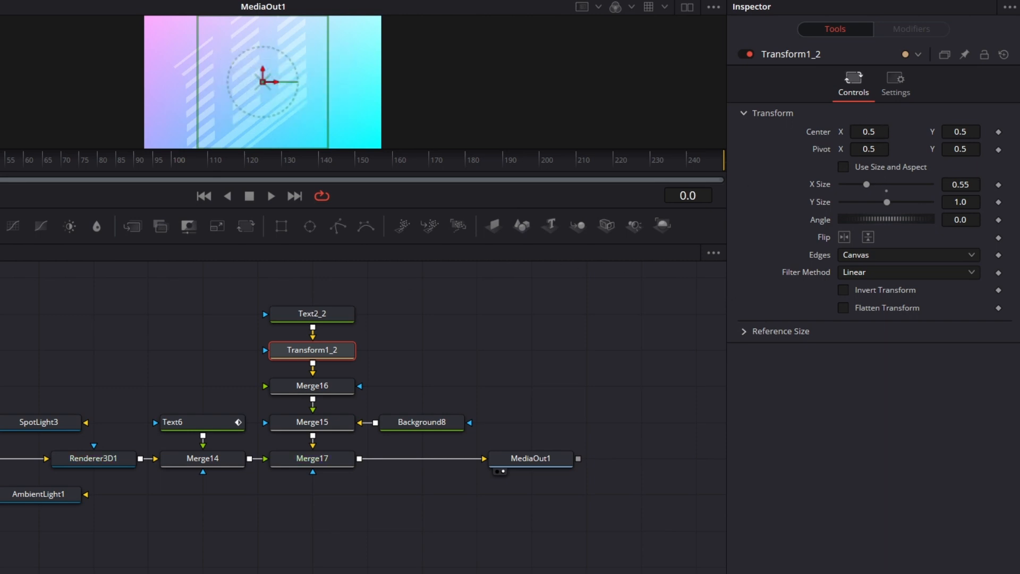
drag(870, 136, 907, 136)
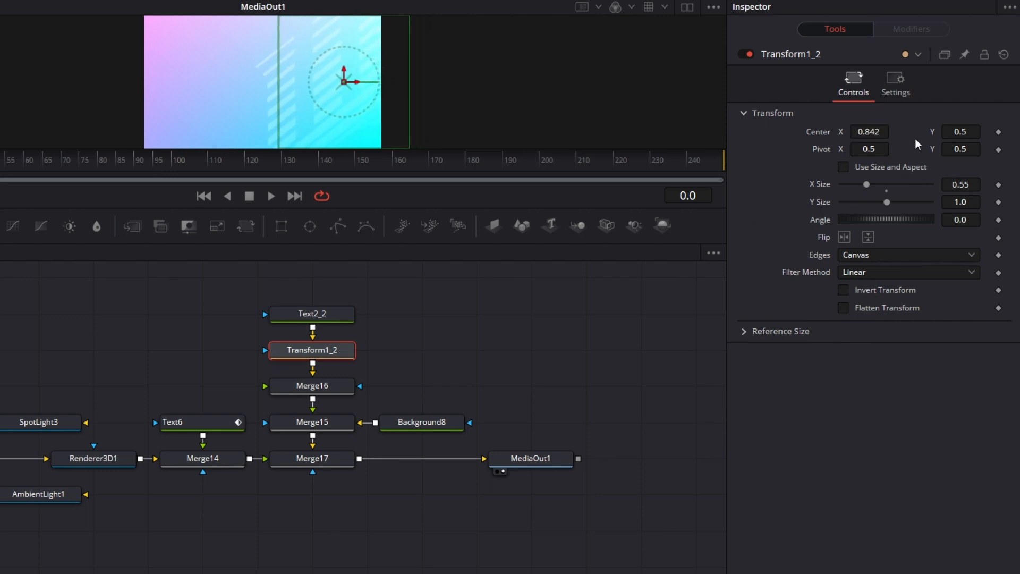
click(999, 132)
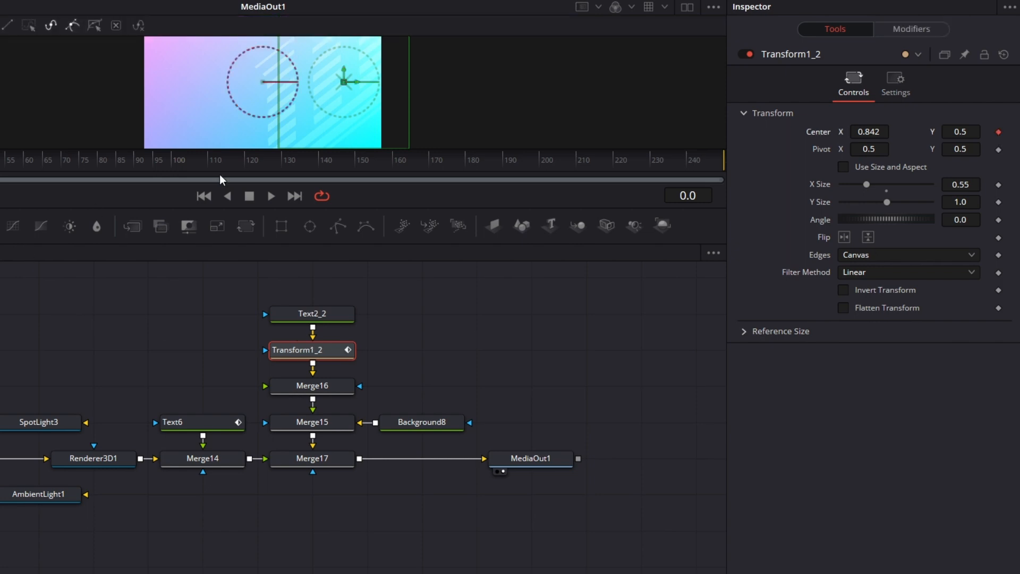
click(720, 165)
drag(872, 133, 819, 133)
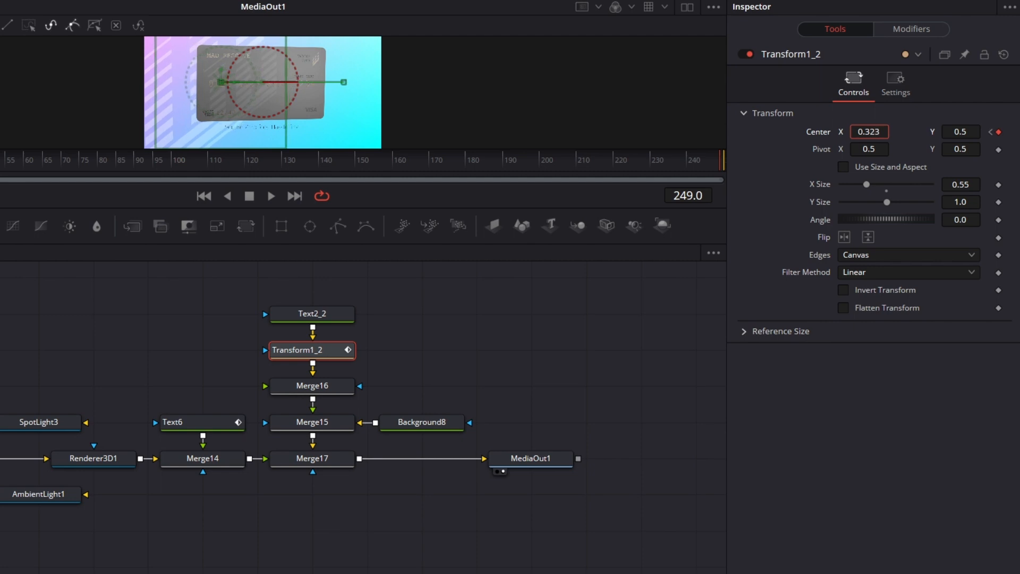
Step: Enlarge the viewer and play the animation from frame 0 to review the moving W
key(Home)
drag(446, 203, 439, 312)
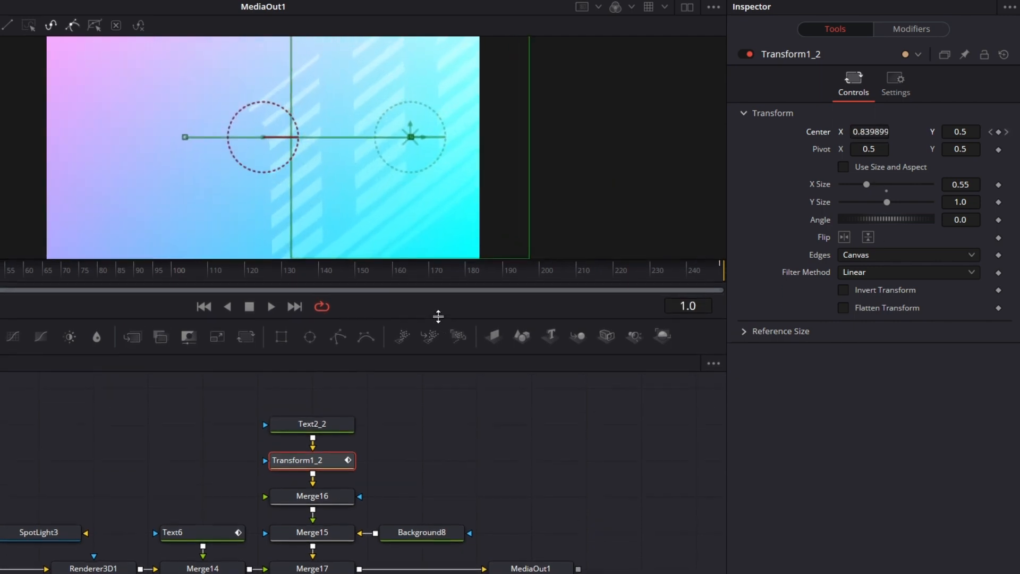
key(Left)
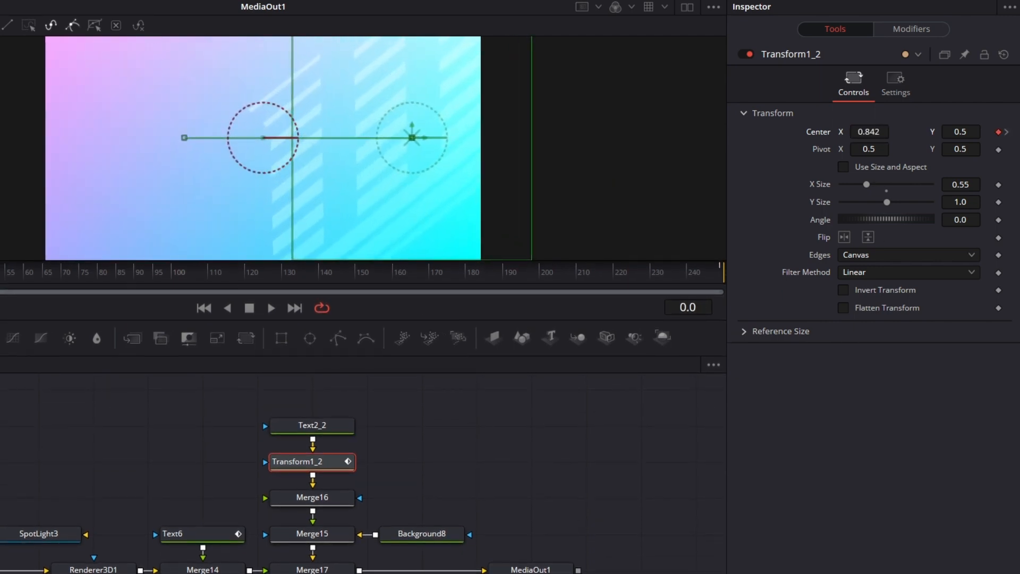
click(499, 453)
click(274, 308)
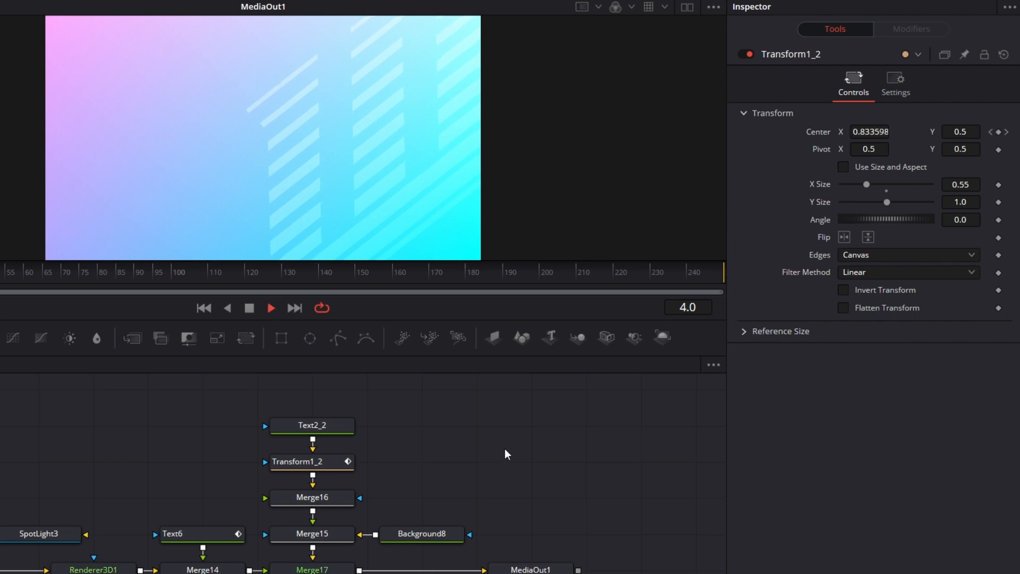